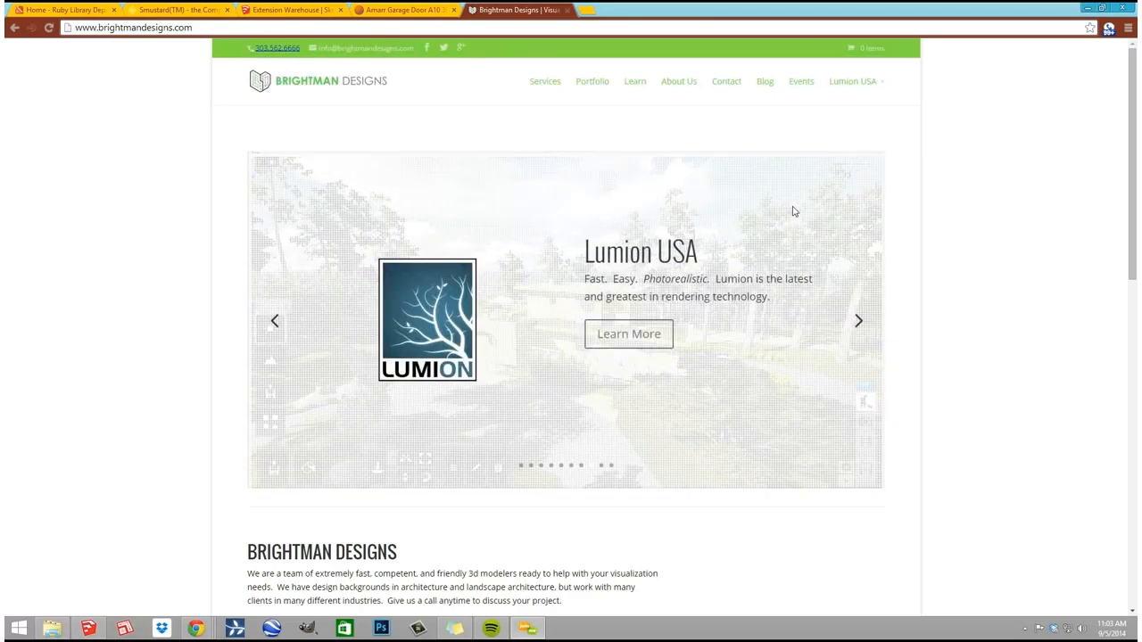
# Open suexch.com in a new browser tab and follow its ConDoc Tools banner to the product site, then return to SketchUp.
pyautogui.hotkey('ctrl', 't')
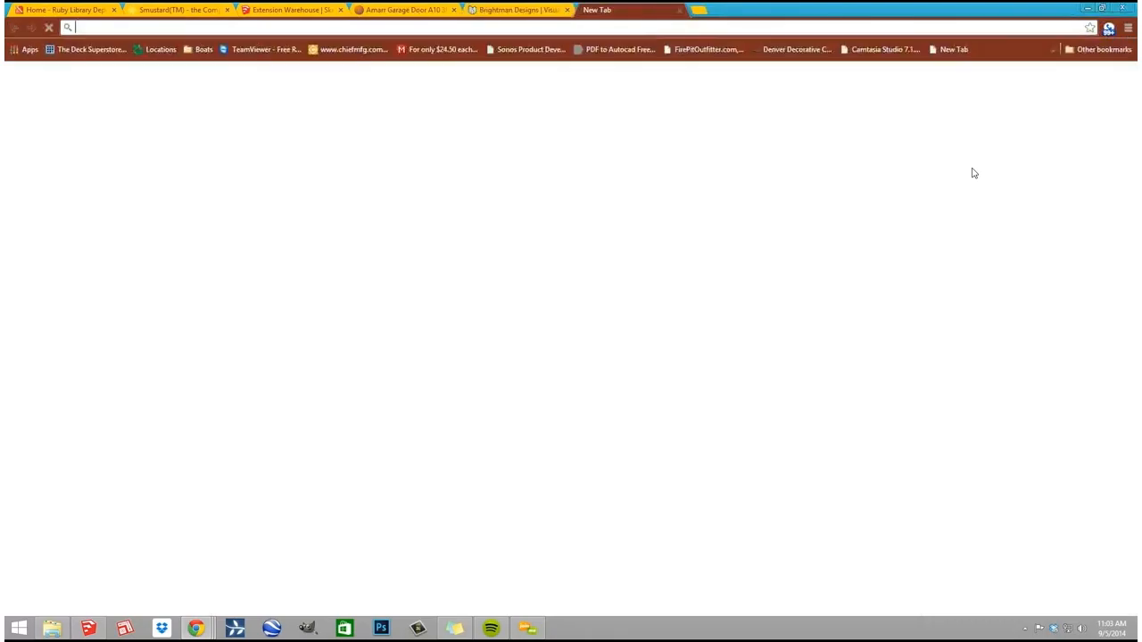
pyautogui.write('suexch.com')
pyautogui.press('Return')
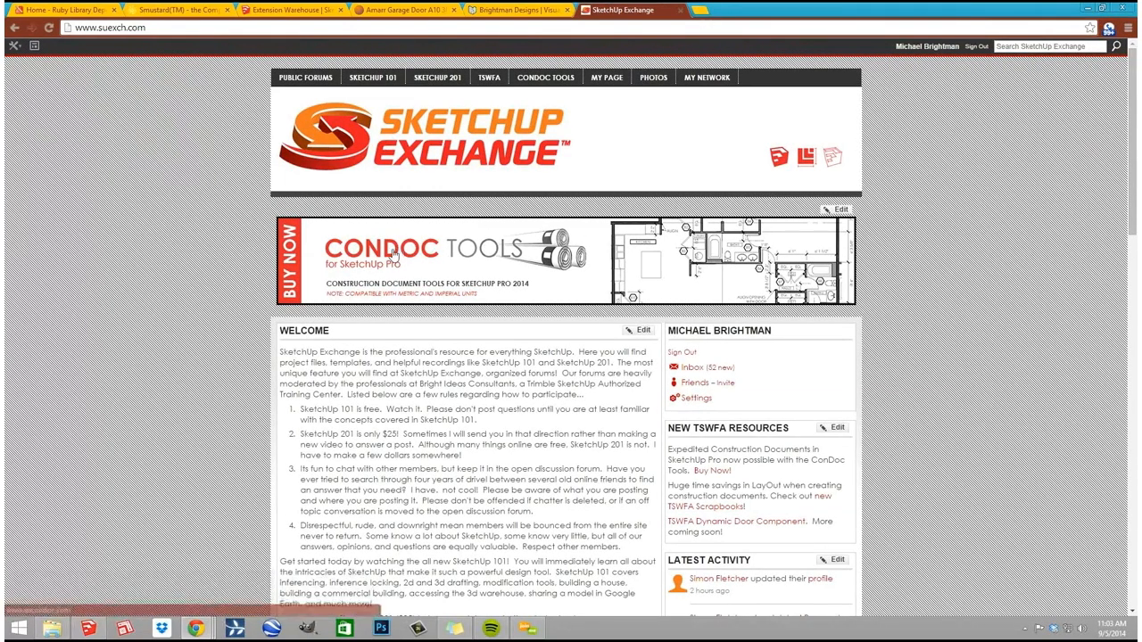
pyautogui.click(462, 266)
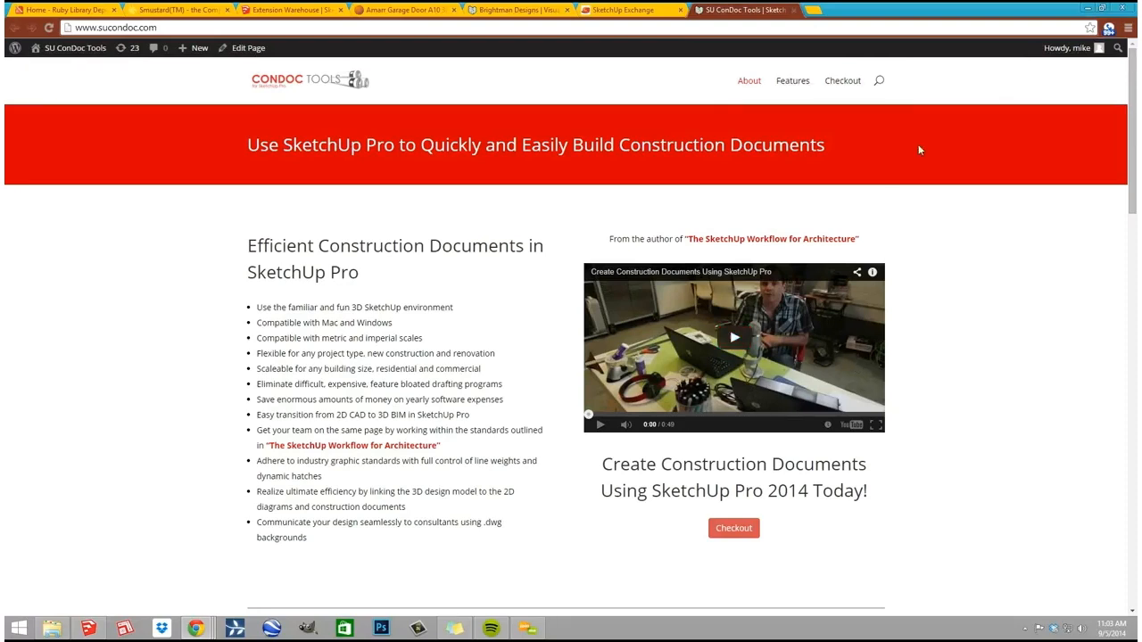
pyautogui.click(1086, 11)
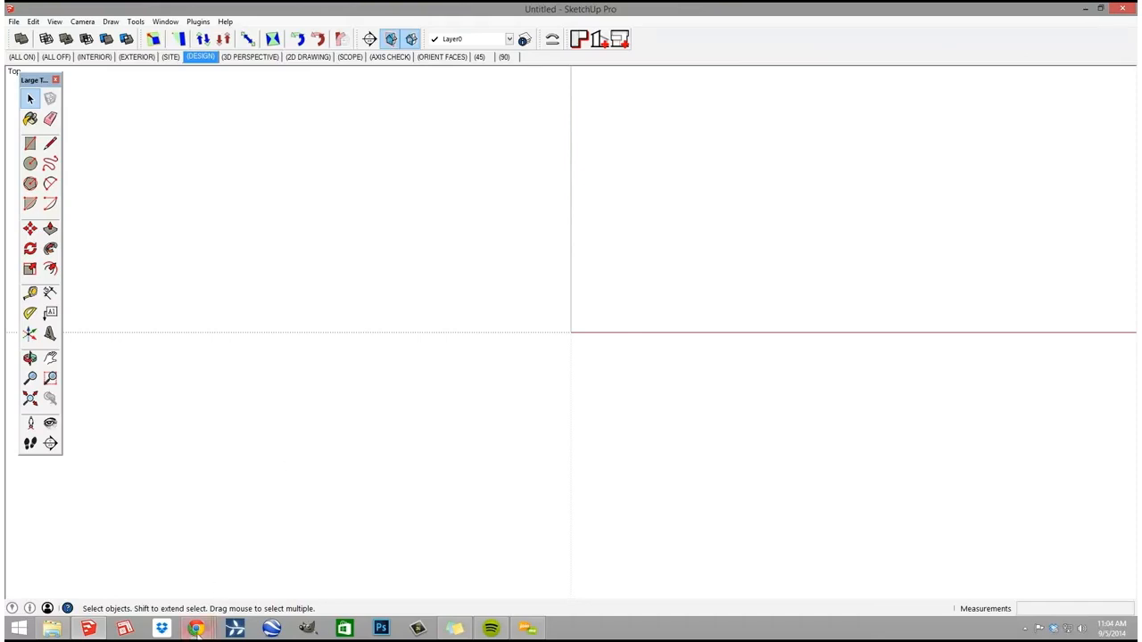
# Switch back to Chrome, search the web for "ruby library depot" and open the Ruby Library Depot home page.
pyautogui.click(196, 629)
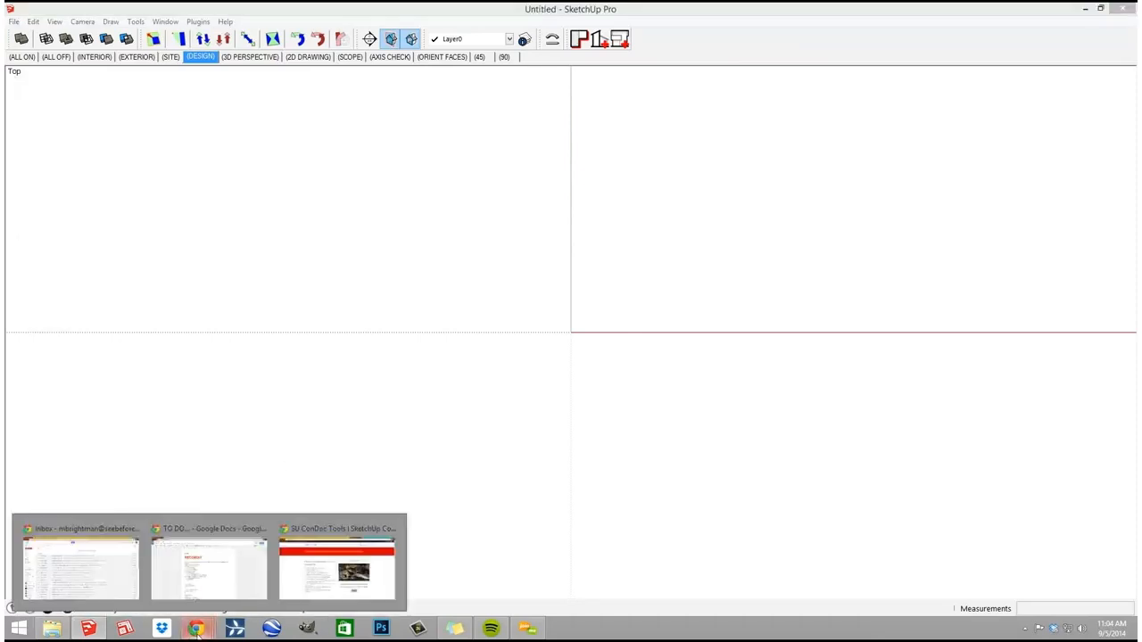
pyautogui.click(336, 566)
pyautogui.click(73, 10)
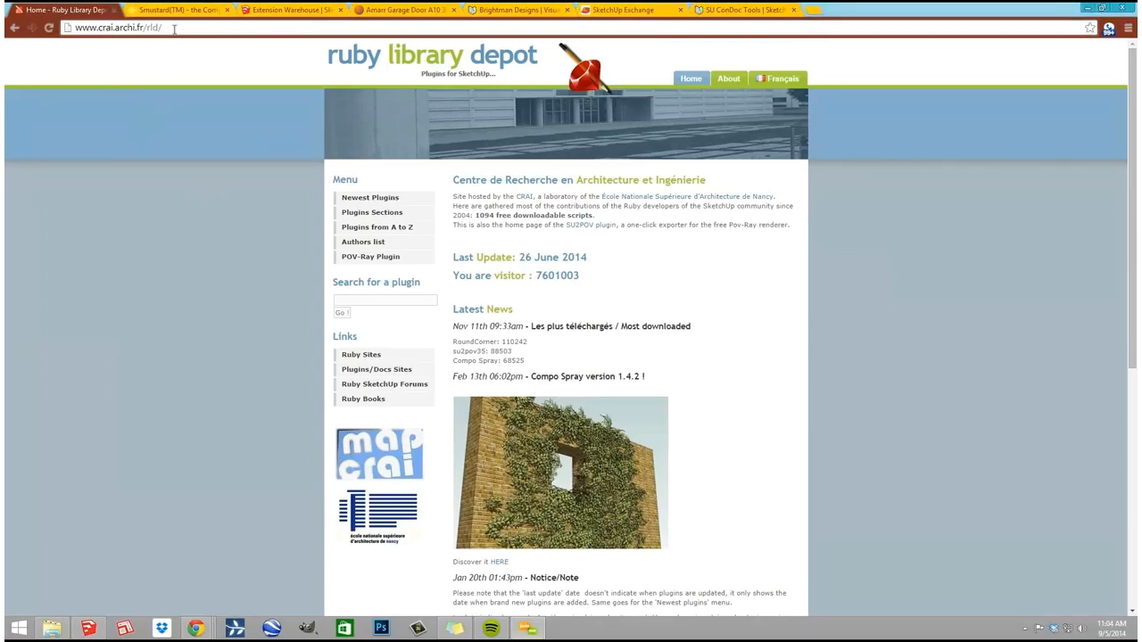
pyautogui.hotkey('ctrl', 'l')
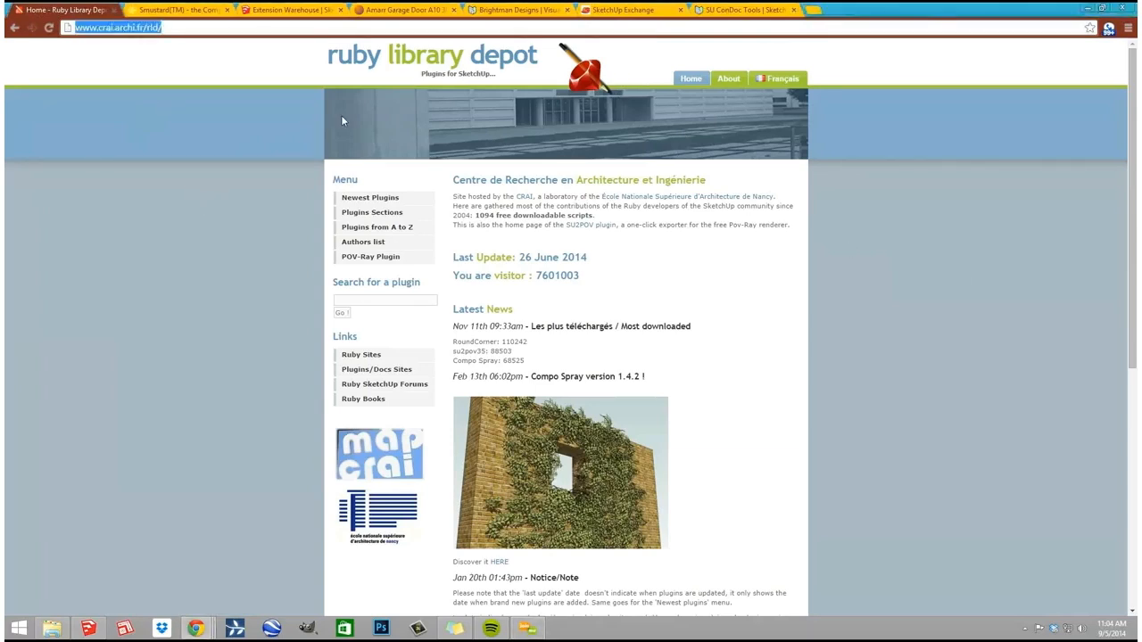
pyautogui.write('ruby library depot')
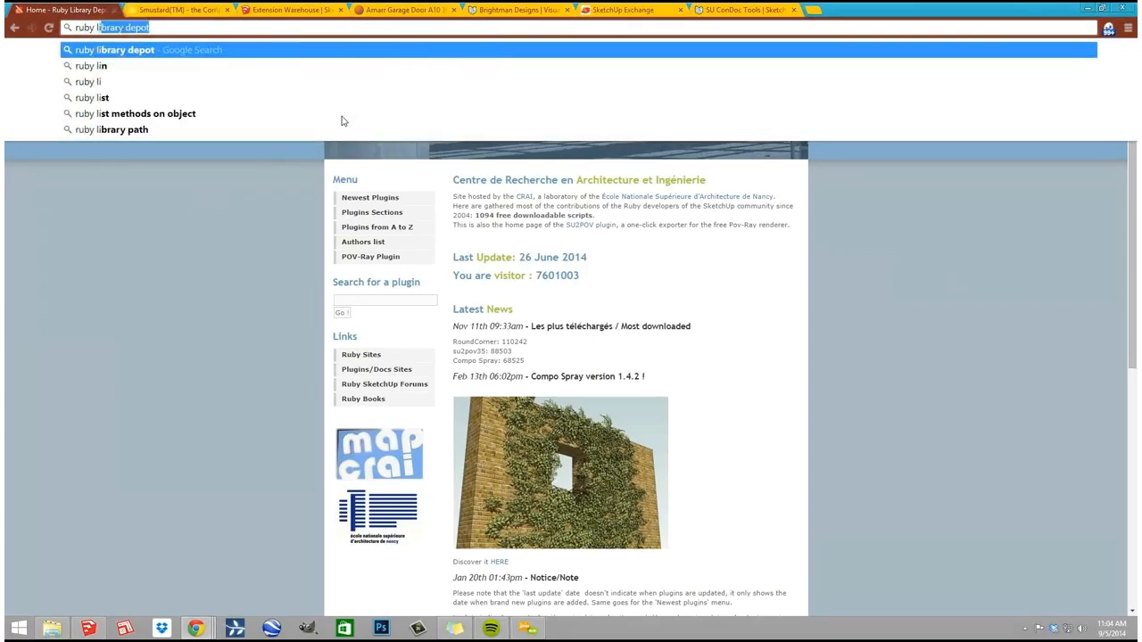
pyautogui.press('Return')
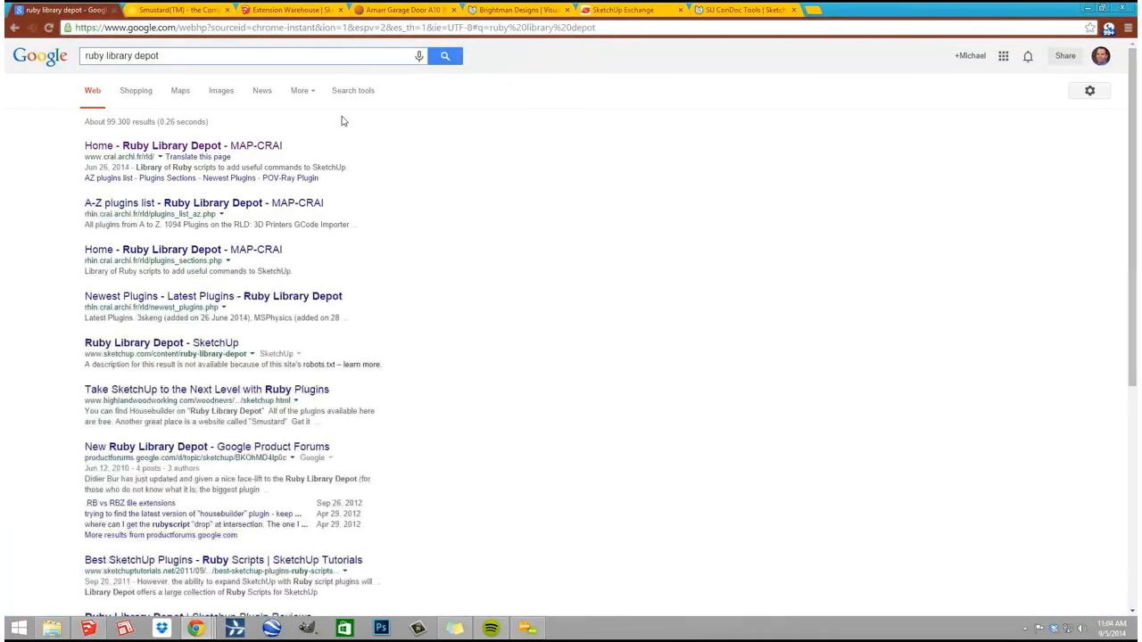
pyautogui.click(187, 151)
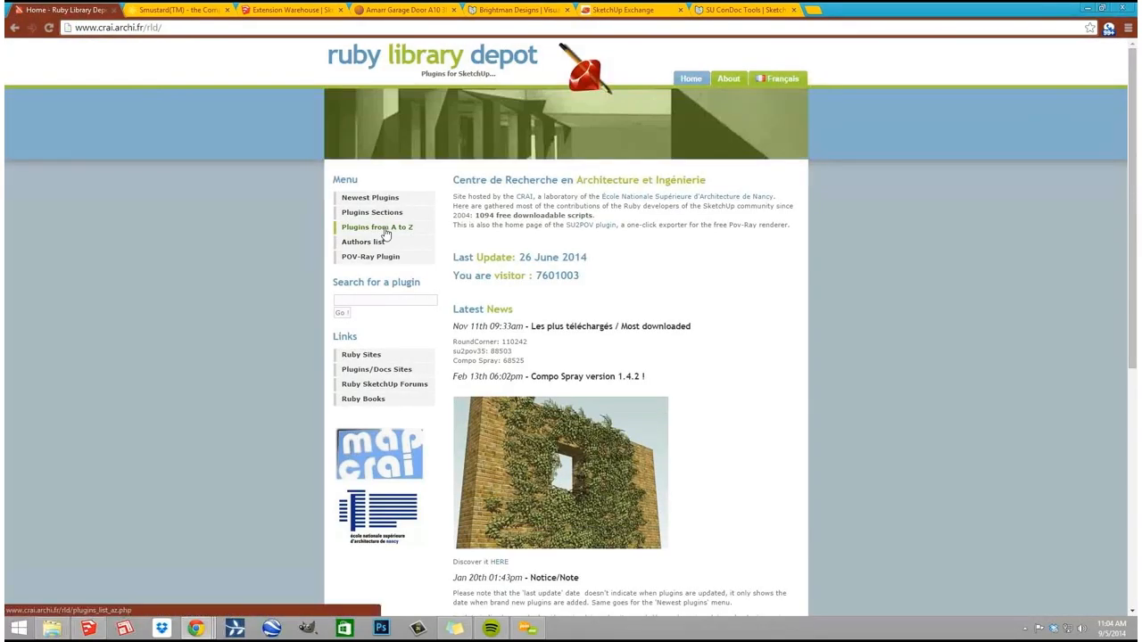
# Browse the Ruby Library Depot's list of all plugins from A to Z.
pyautogui.click(385, 227)
pyautogui.scroll(-12, 827, 289)
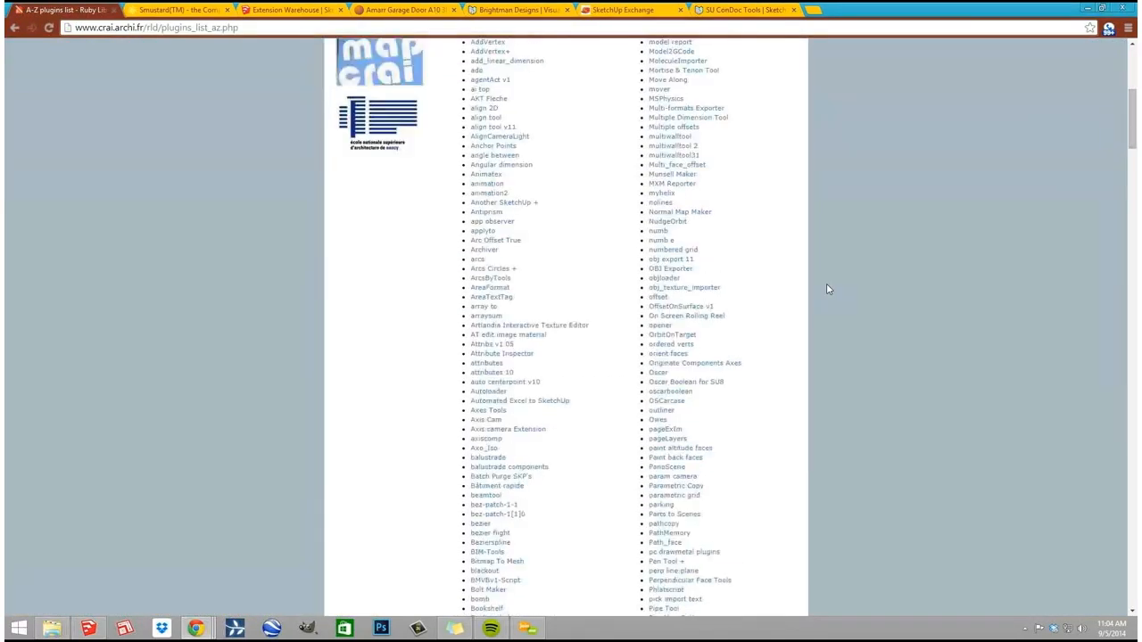
pyautogui.scroll(-10, 827, 288)
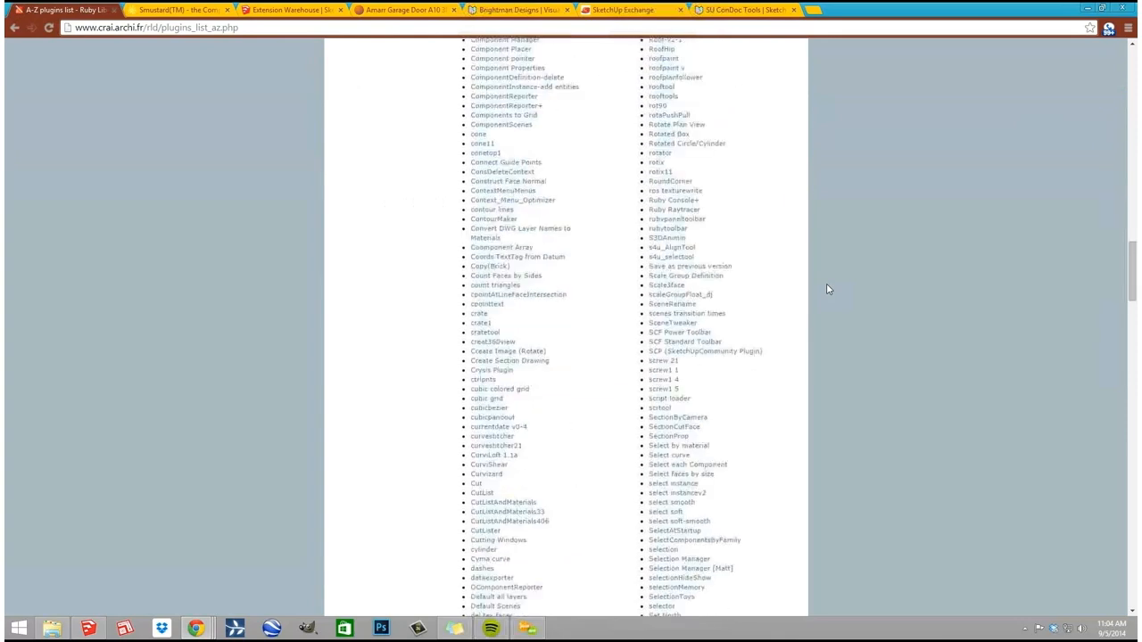
pyautogui.scroll(4, 826, 288)
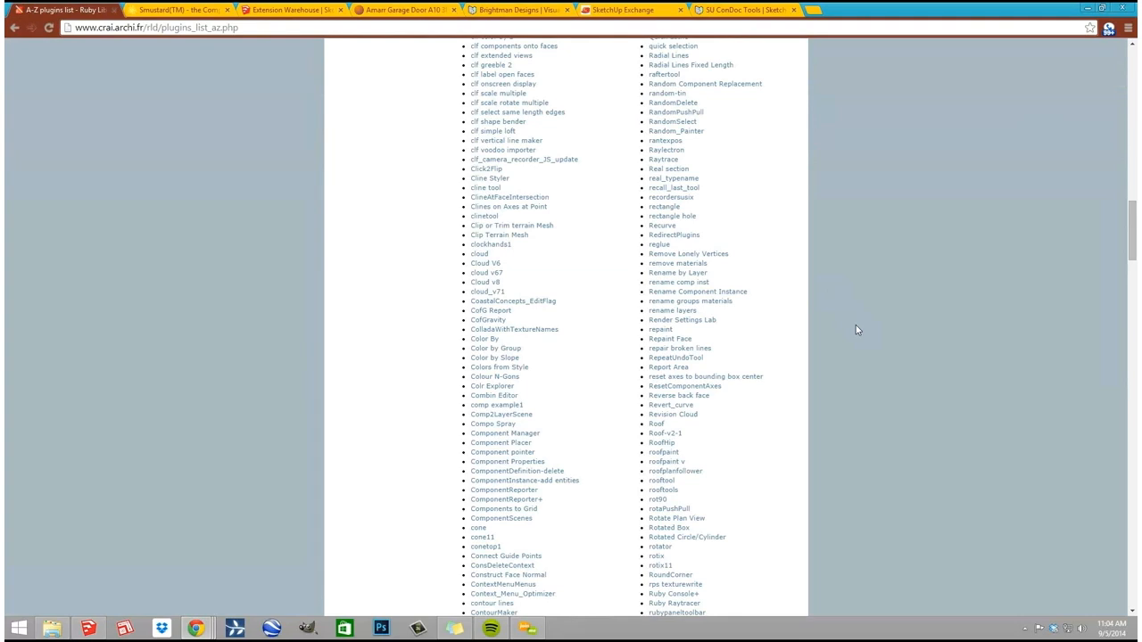
pyautogui.scroll(10, 939, 276)
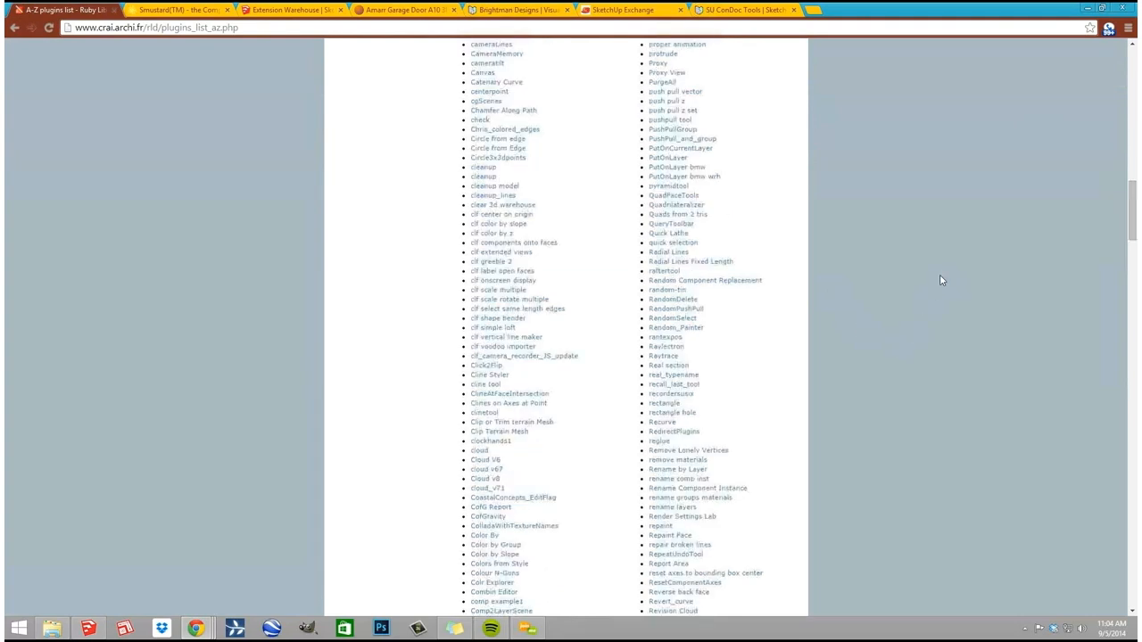
pyautogui.scroll(7, 940, 273)
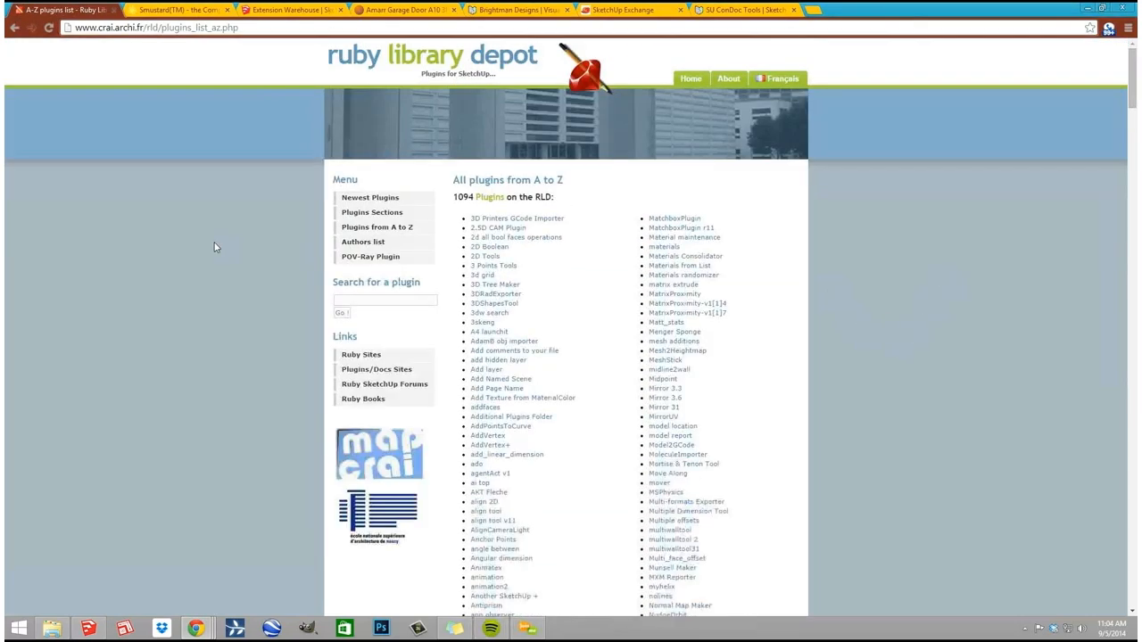
pyautogui.scroll(-12, 668, 277)
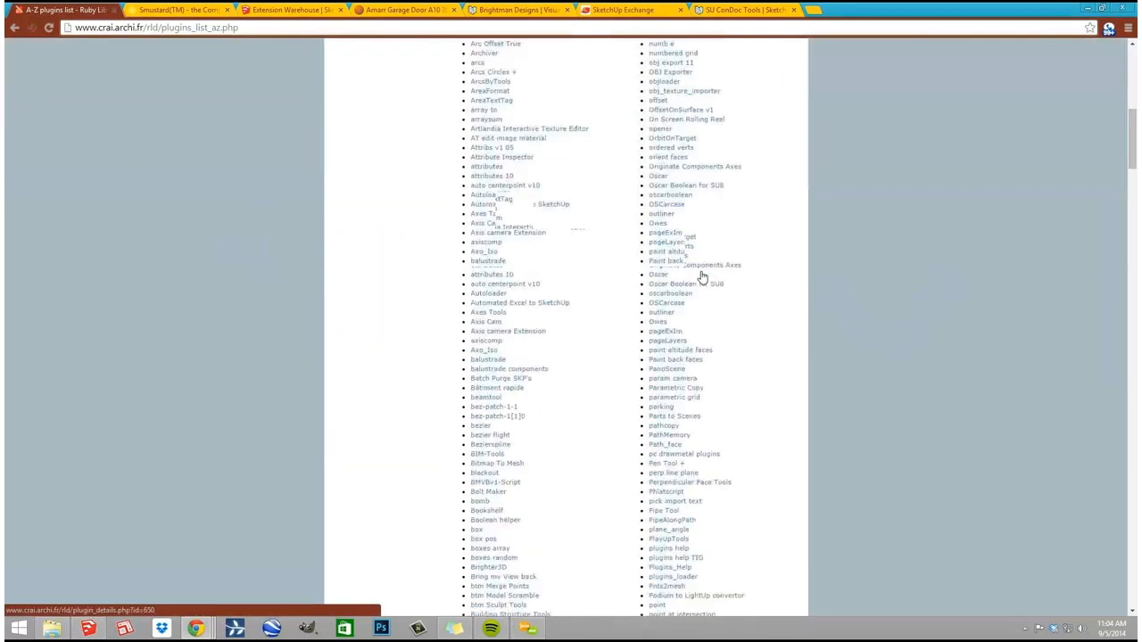
# Open the Smustard.com product list and look through the available SketchUp scripts and their prices.
pyautogui.click(168, 10)
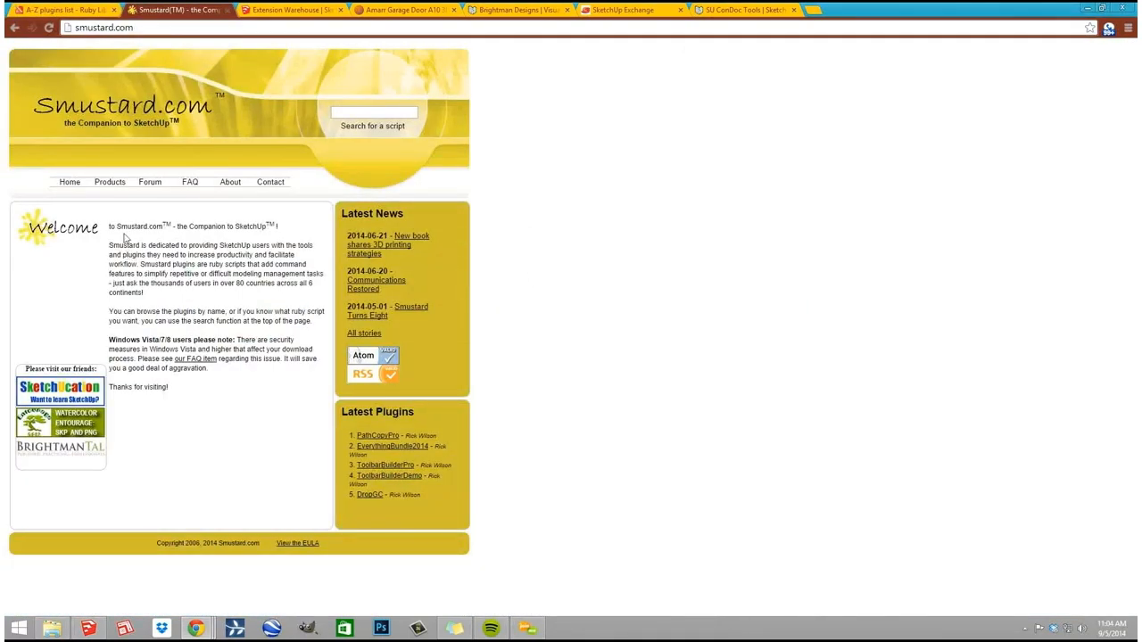
pyautogui.click(115, 191)
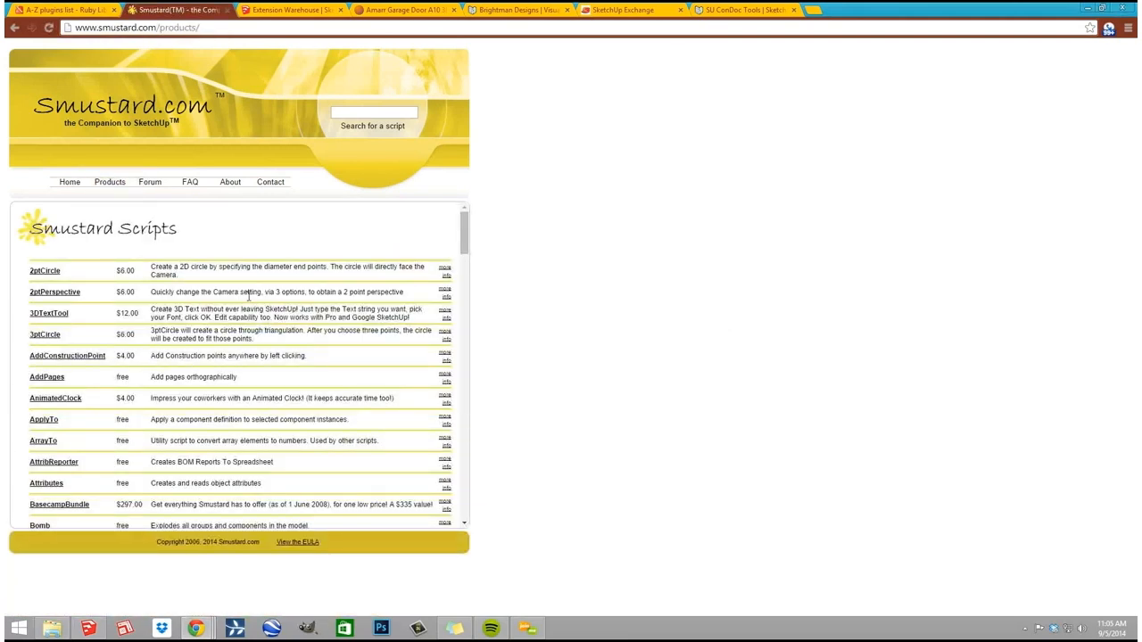
pyautogui.moveTo(465, 228); pyautogui.dragTo(474, 277)
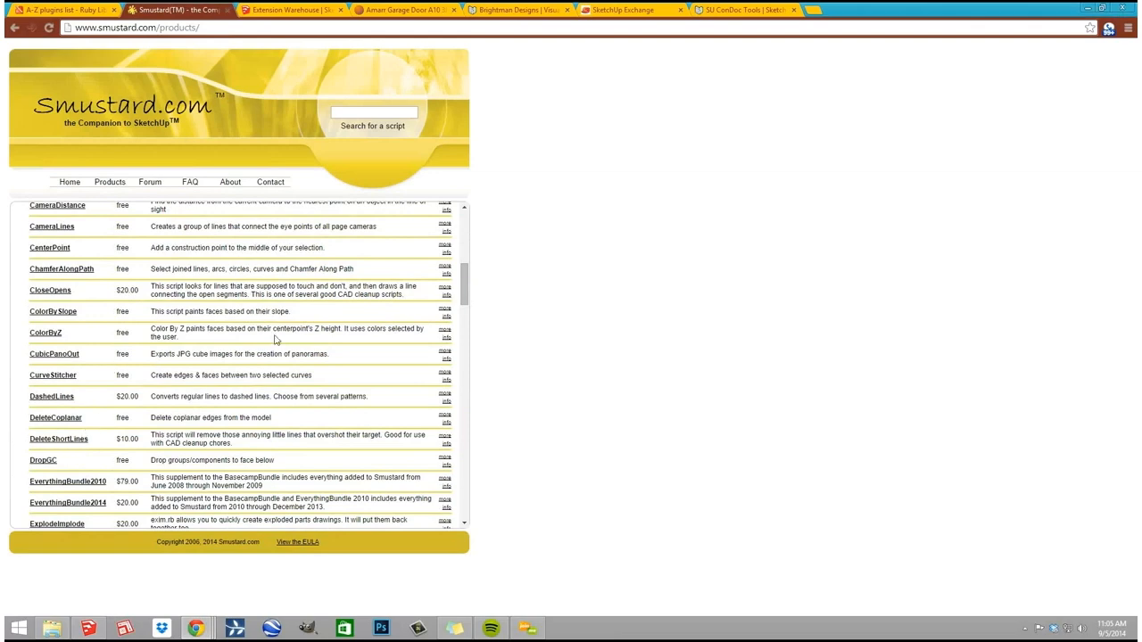
pyautogui.scroll(-3, 275, 339)
pyautogui.scroll(-4, 280, 326)
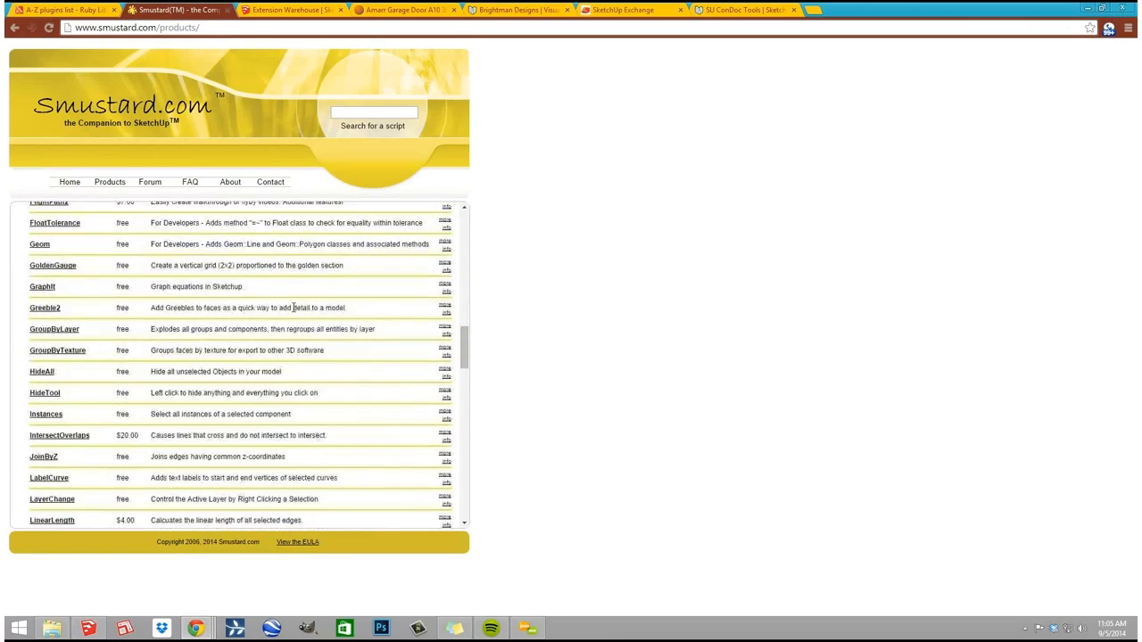
pyautogui.scroll(-3, 301, 284)
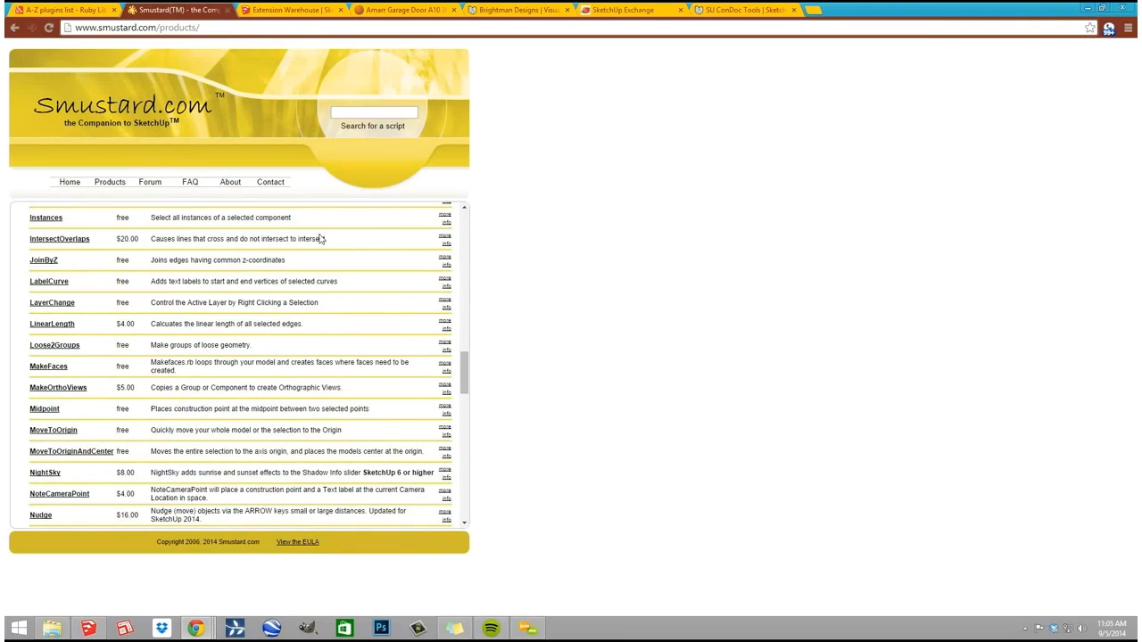
# View the Extension Warehouse home page, then minimize the browser to return to SketchUp.
pyautogui.click(294, 10)
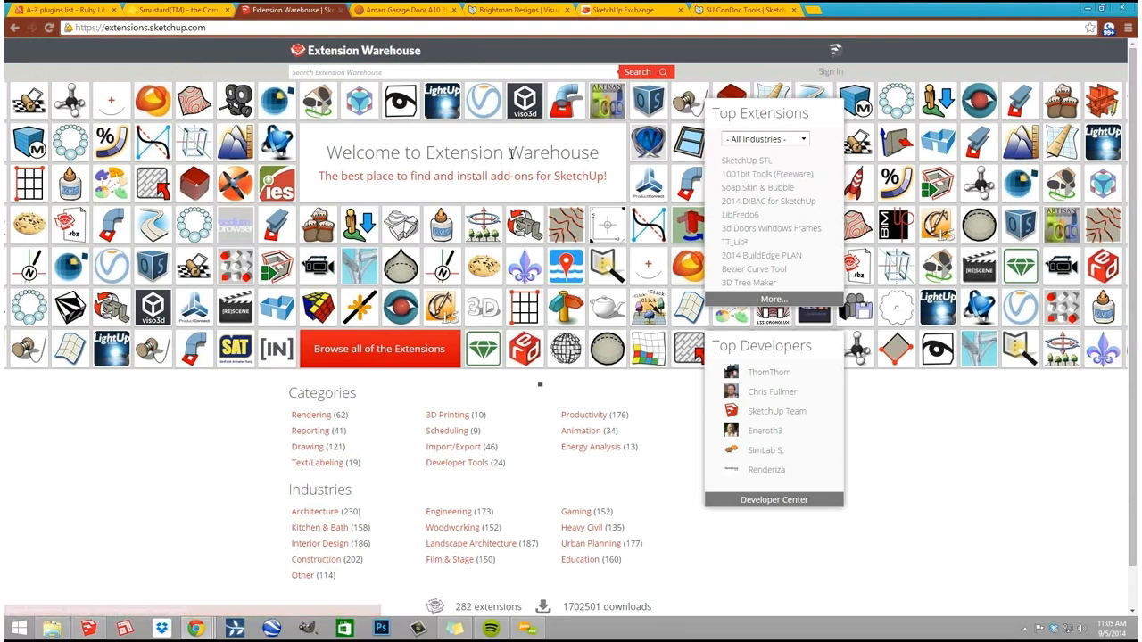
pyautogui.click(1088, 8)
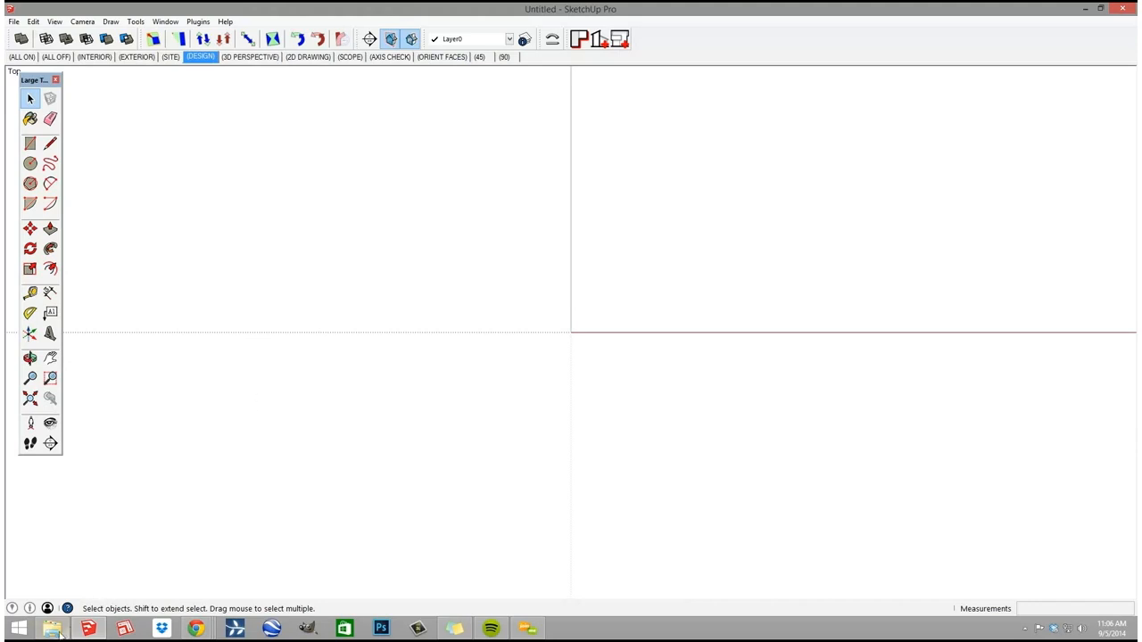
# Switch to File Explorer, browse to the SketchUp 2014 folder under Program Files (x86) on the C: drive, then close the window.
pyautogui.click(51, 629)
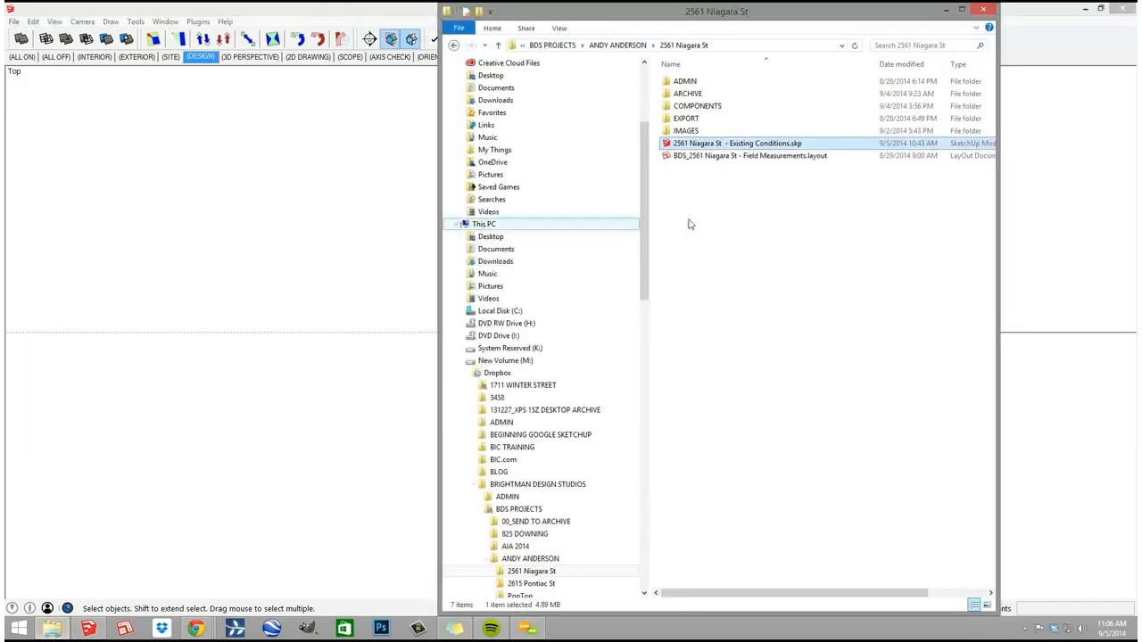
pyautogui.click(504, 311)
pyautogui.doubleClick(725, 144)
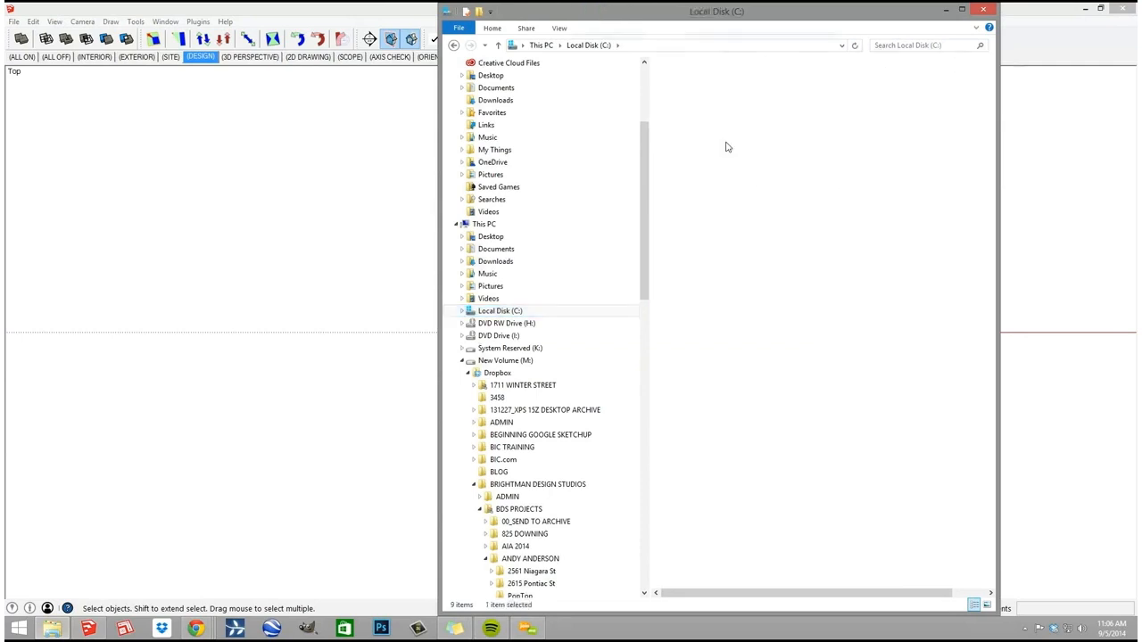
pyautogui.doubleClick(745, 231)
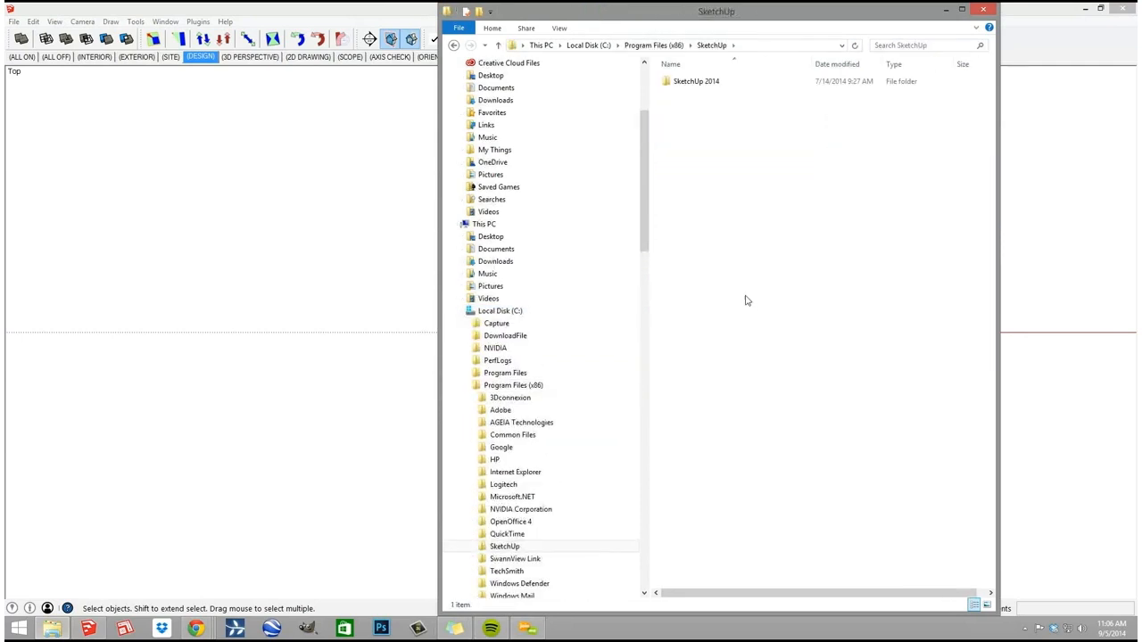
pyautogui.doubleClick(720, 83)
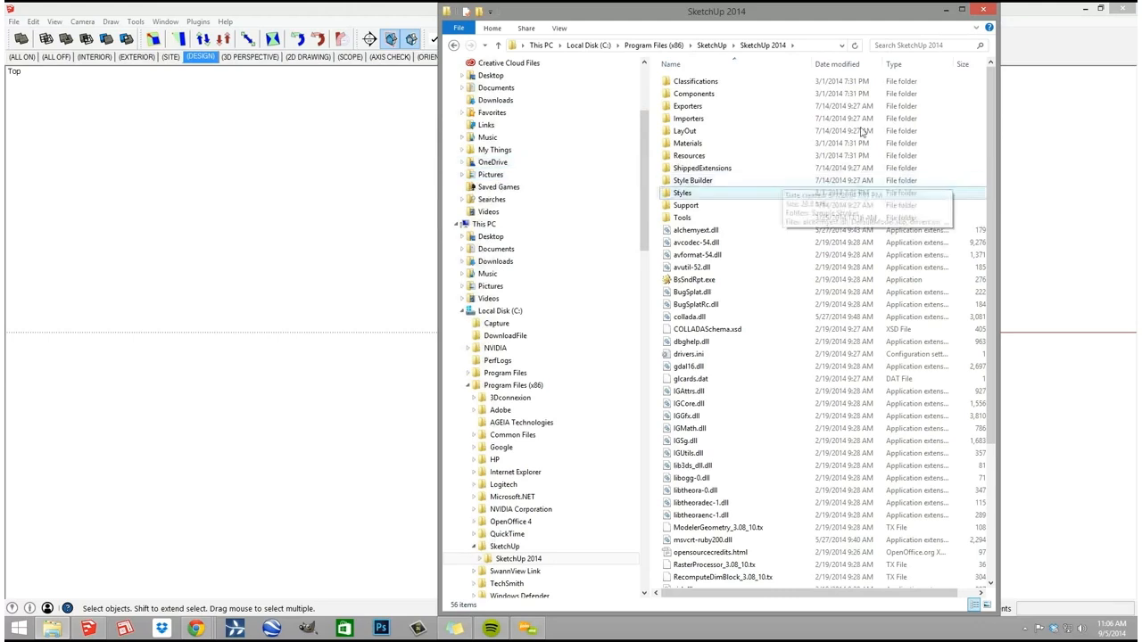
pyautogui.hotkey('alt', 'F4')
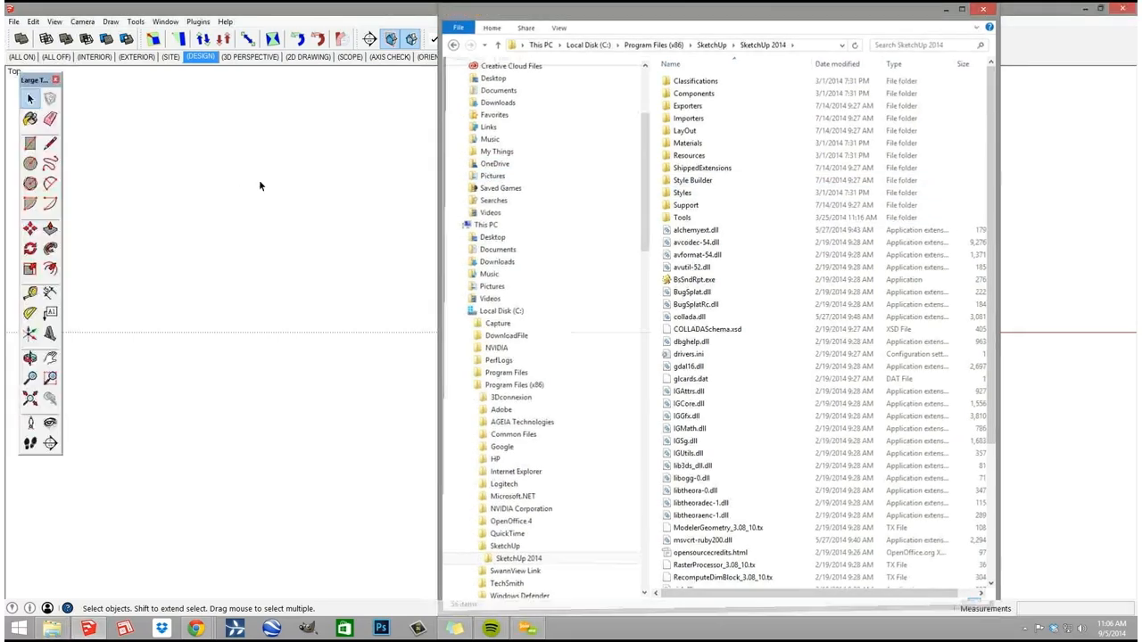
# Open SketchUp's Plugins folder with the Plugin PopUp command and display the folder's full path.
pyautogui.click(198, 23)
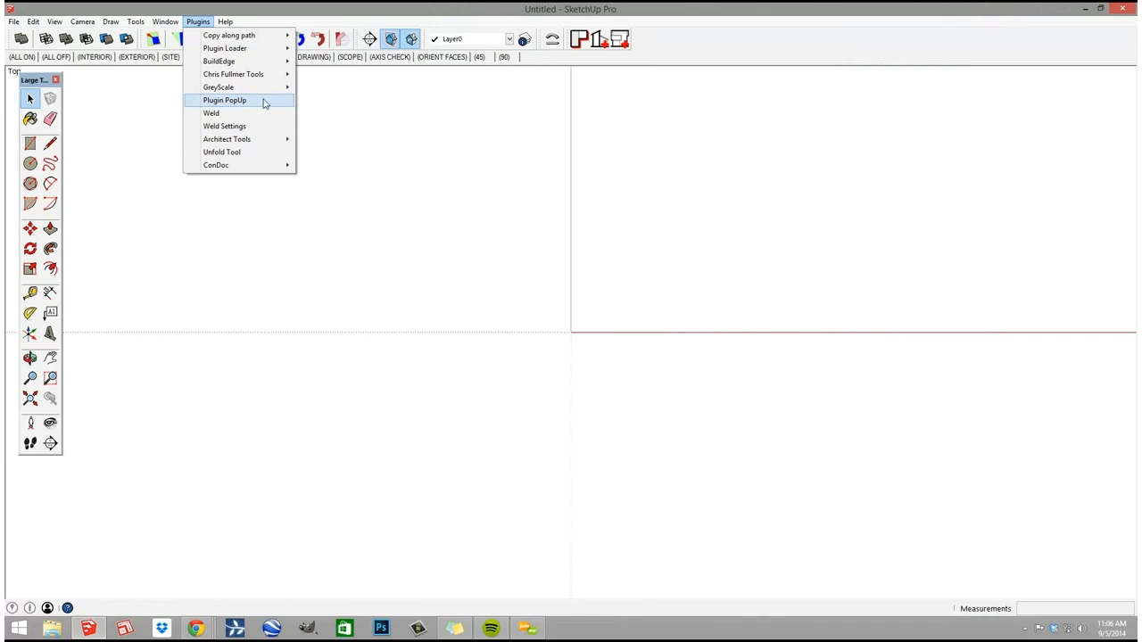
pyautogui.click(264, 103)
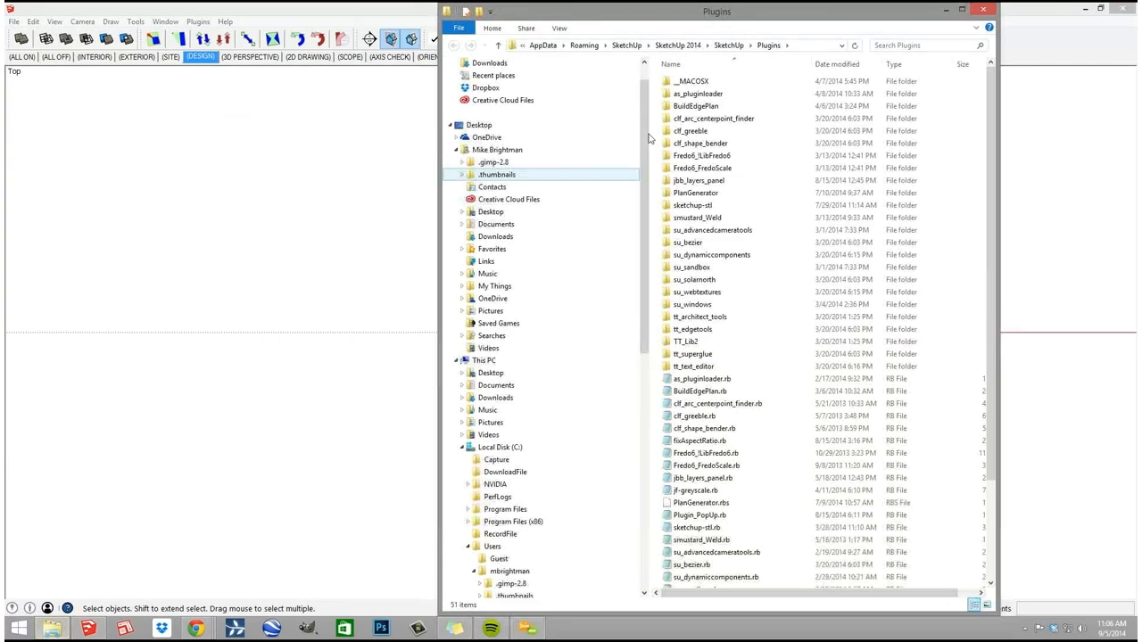
pyautogui.moveTo(810, 38); pyautogui.dragTo(928, 74)
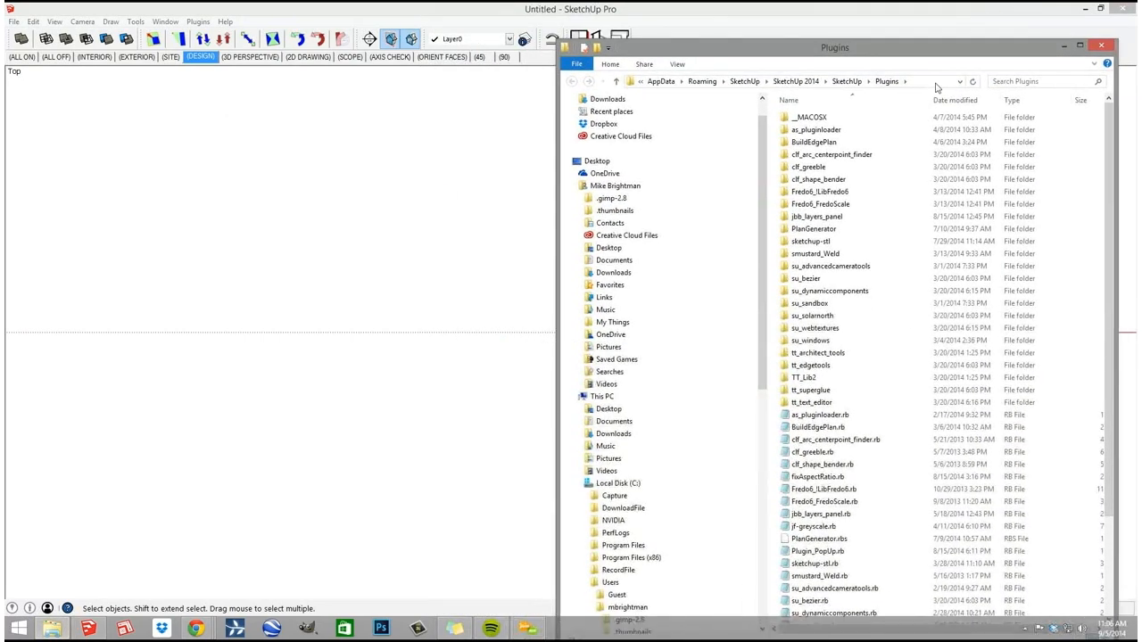
pyautogui.click(937, 83)
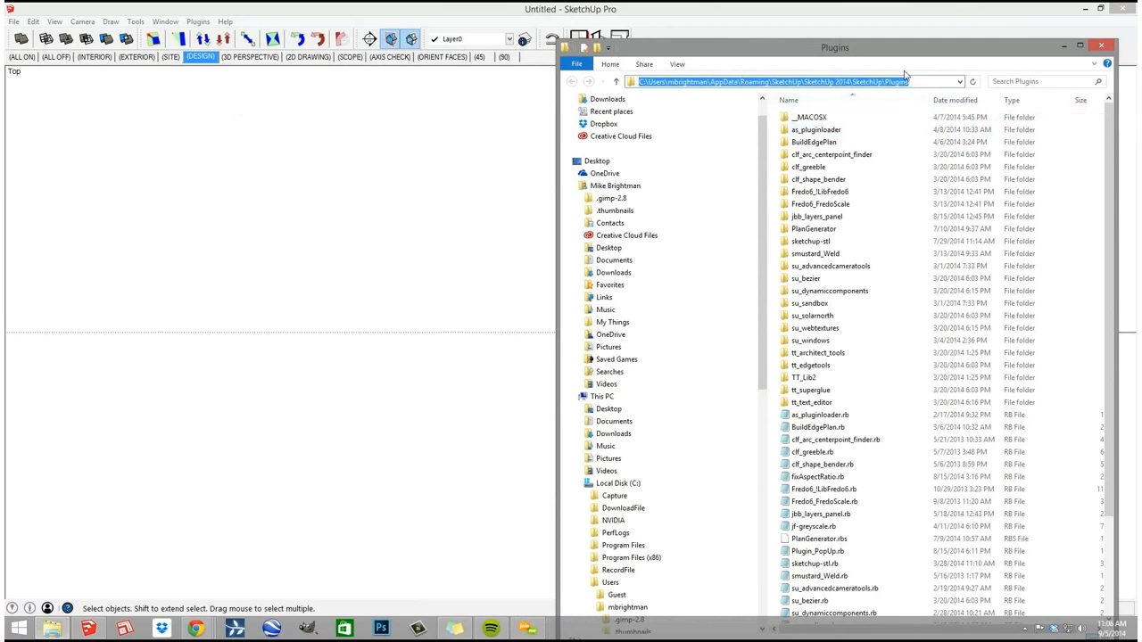
# Point out the Plugin PopUp command in SketchUp without running it, then return to the open Plugins folder window.
pyautogui.click(195, 22)
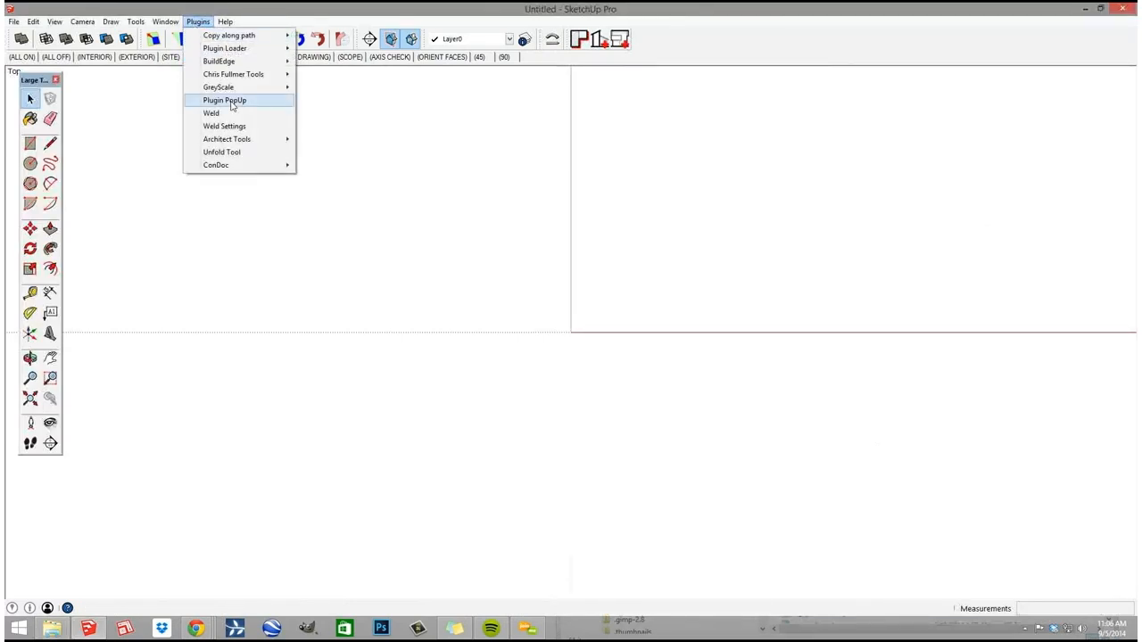
pyautogui.click(391, 7)
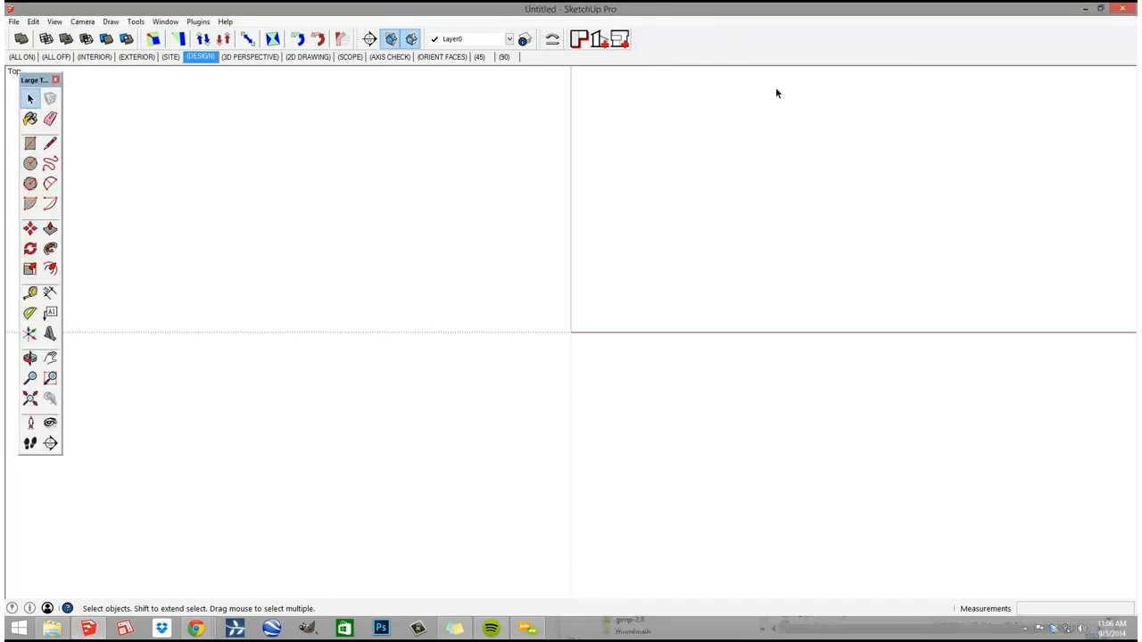
pyautogui.hotkey('alt', 'Tab')
pyautogui.hotkey('alt', 'Tab')
pyautogui.hotkey('alt', 'Tab')
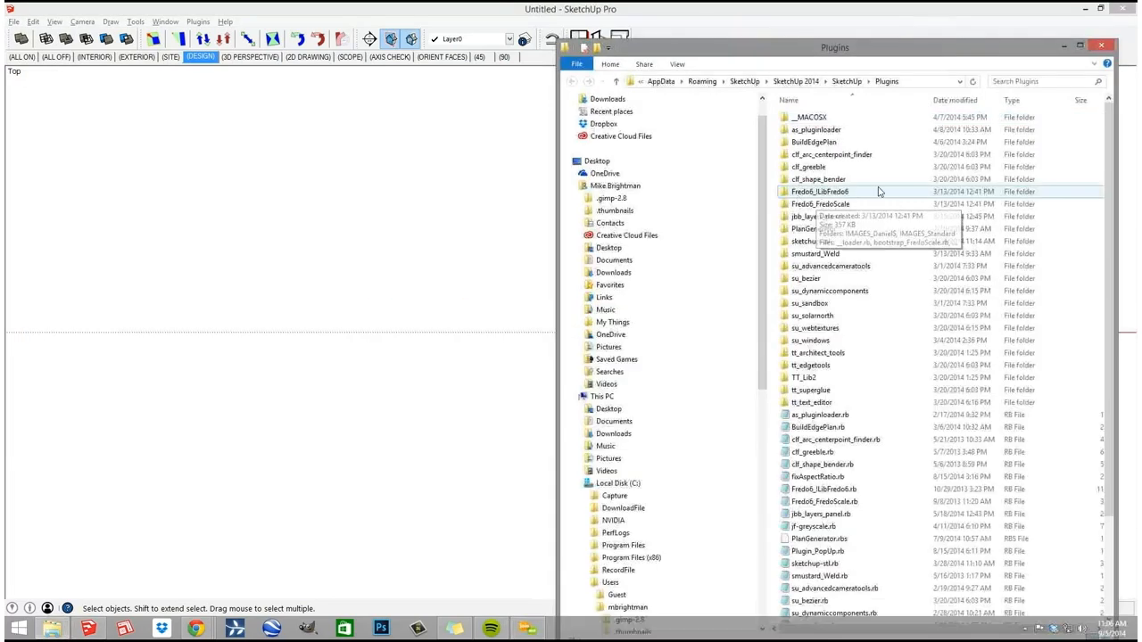
# Point out the plugin subfolders and the as_pluginloader.rb file in the open Plugins folder, then close the folder window.
pyautogui.moveTo(838, 49)
pyautogui.mouseDown()
pyautogui.moveTo(687, 116)
pyautogui.moveTo(515, 87)
pyautogui.mouseUp()
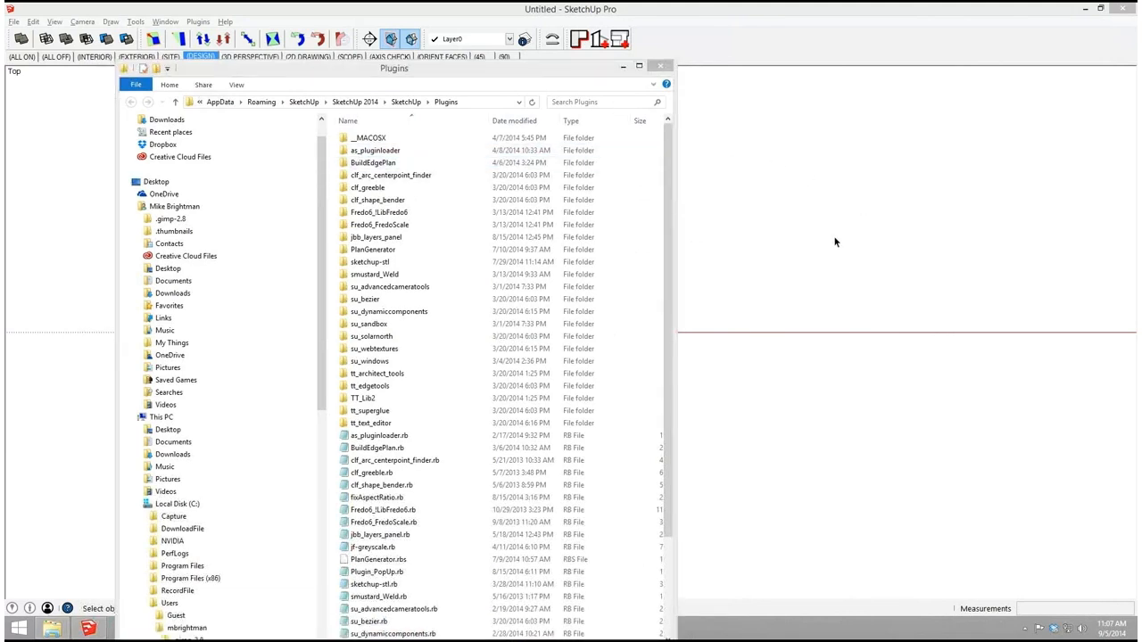
pyautogui.click(436, 435)
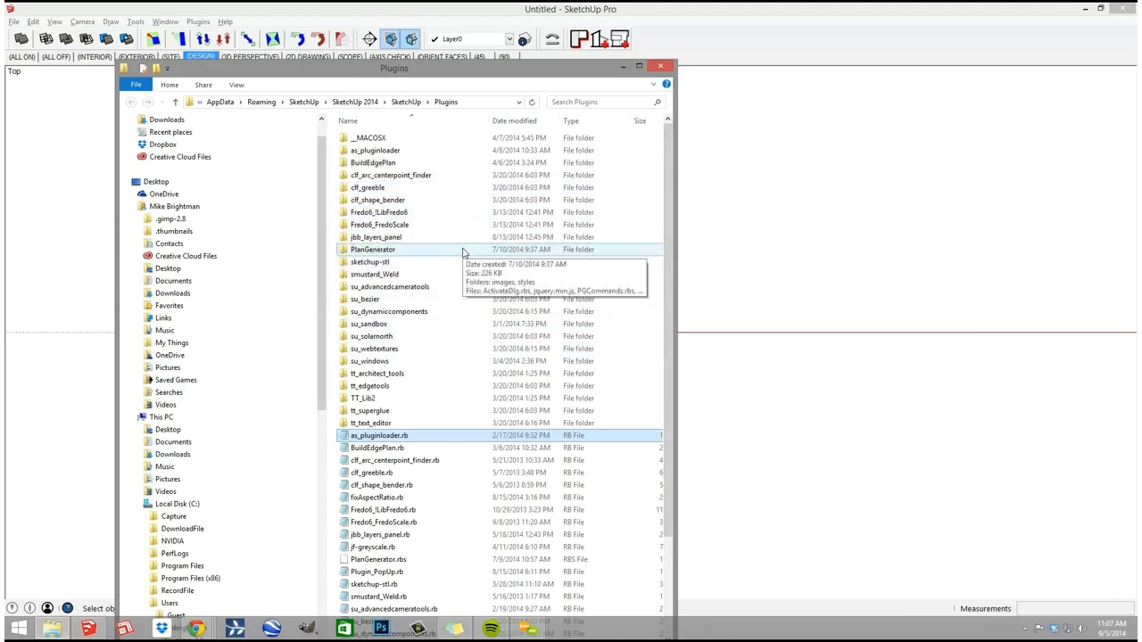
pyautogui.click(661, 68)
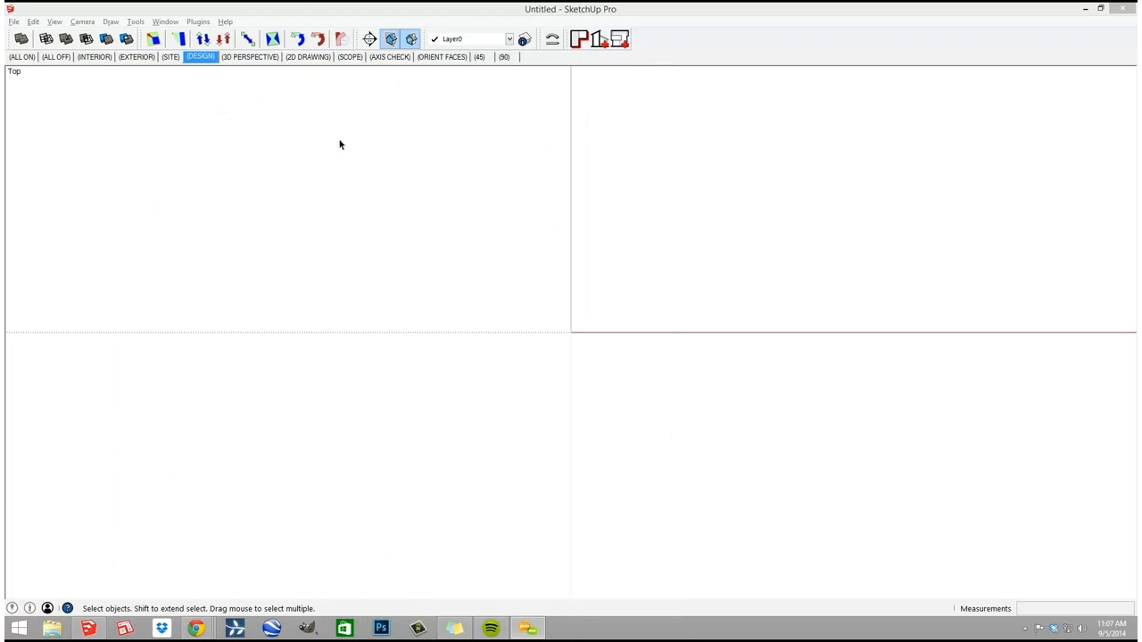
# Open SketchUp's Extensions preferences and start installing an extension from a file.
pyautogui.click(166, 22)
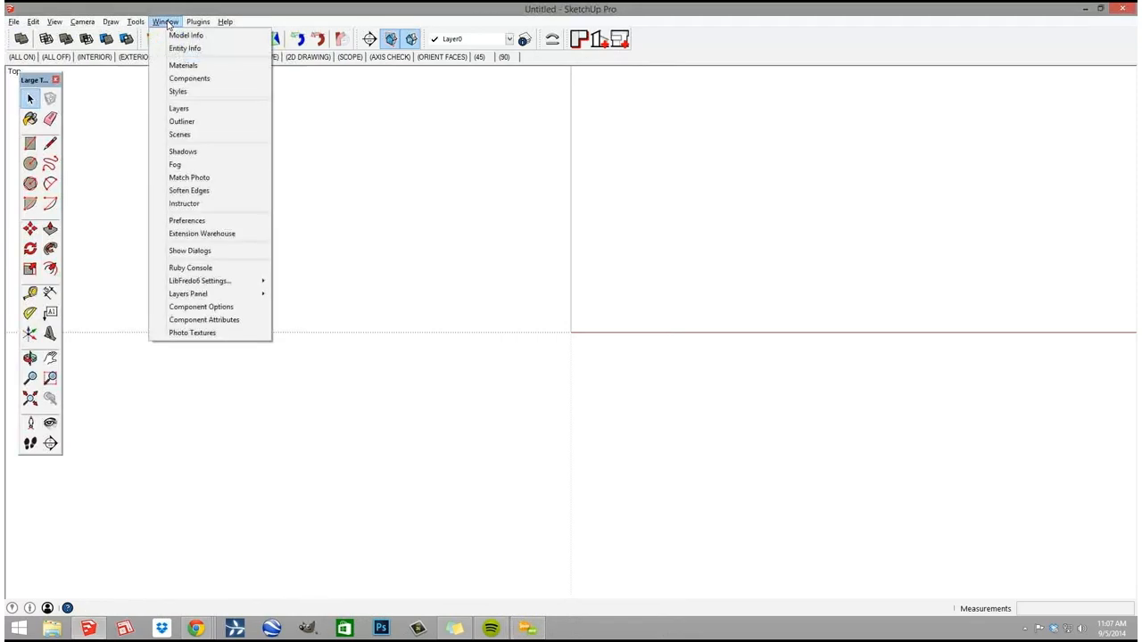
pyautogui.click(209, 222)
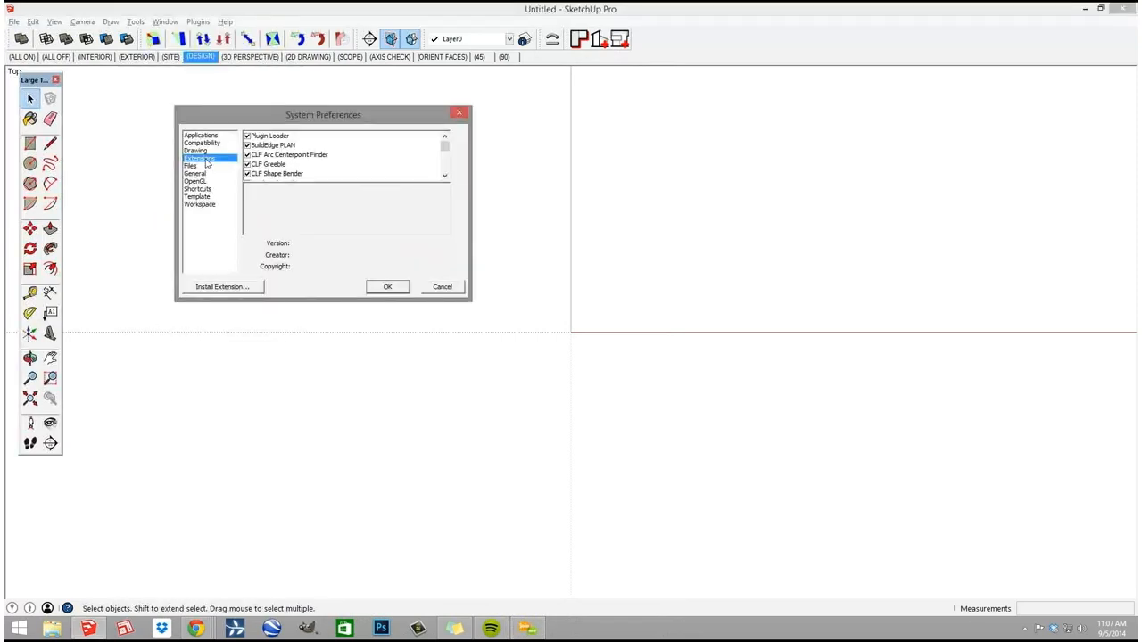
pyautogui.click(228, 289)
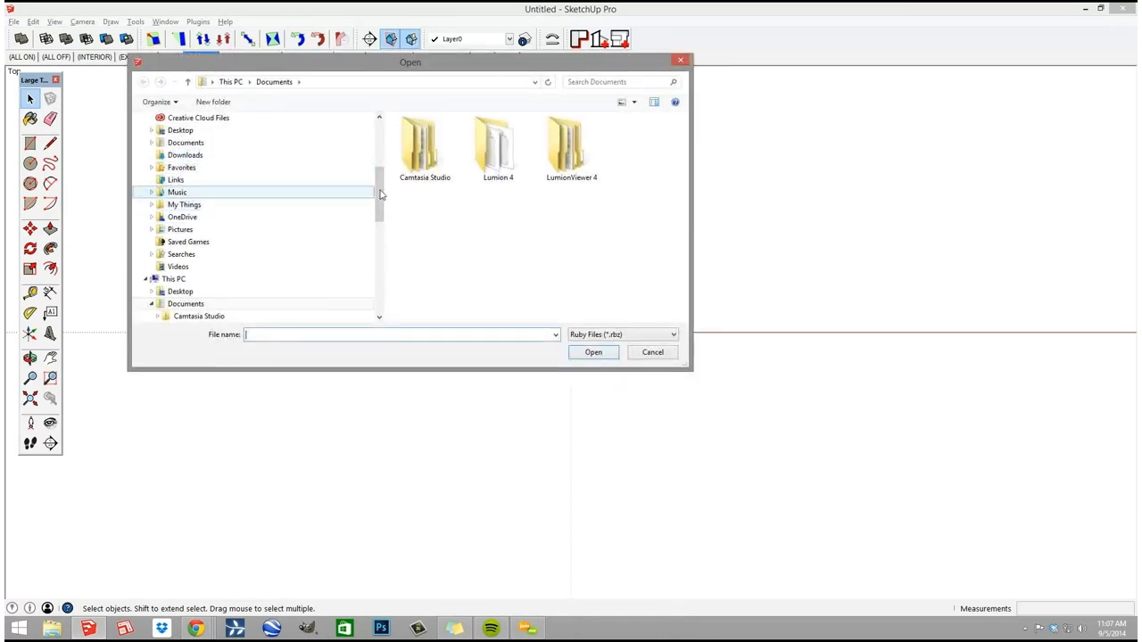
# Choose Plugin_PopUp.rbz in Dropbox > RESOURCES > PLUGINS on New Volume (M:) as the extension to install, then dismiss the preferences.
pyautogui.scroll(5, 191, 187)
pyautogui.click(187, 172)
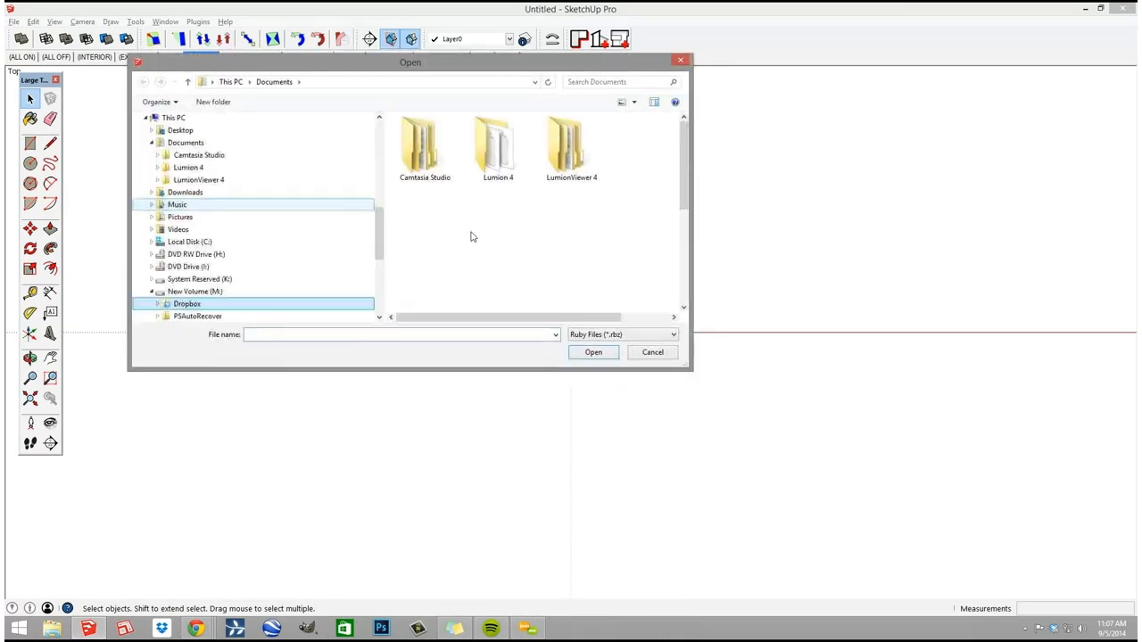
pyautogui.doubleClick(474, 242)
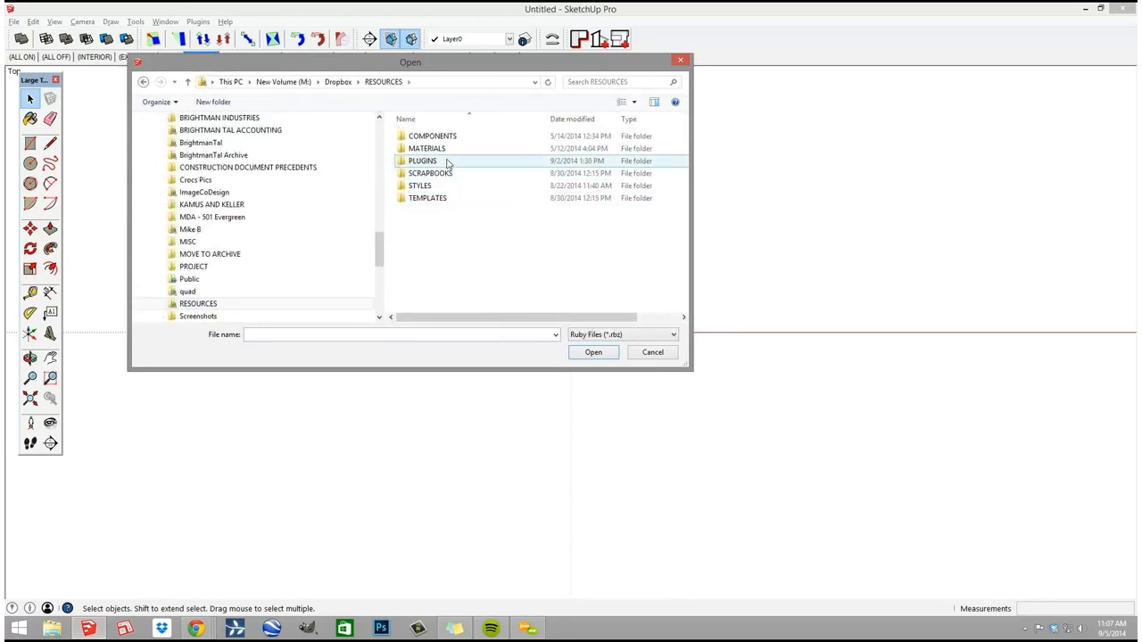
pyautogui.doubleClick(446, 161)
pyautogui.scroll(-5, 465, 217)
pyautogui.click(453, 231)
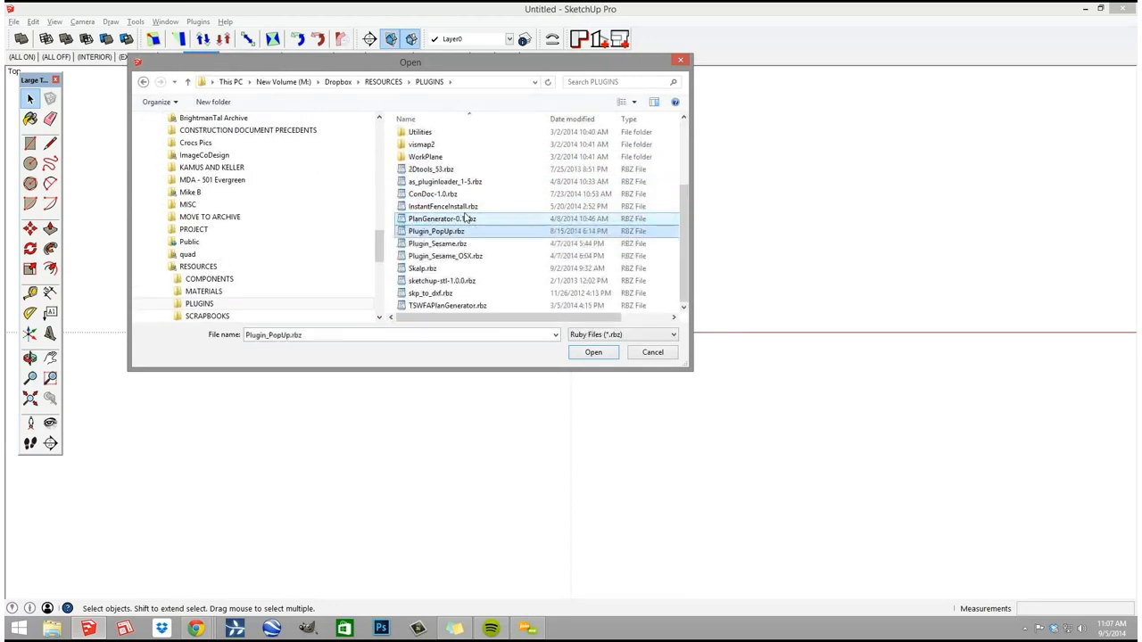
pyautogui.click(453, 232)
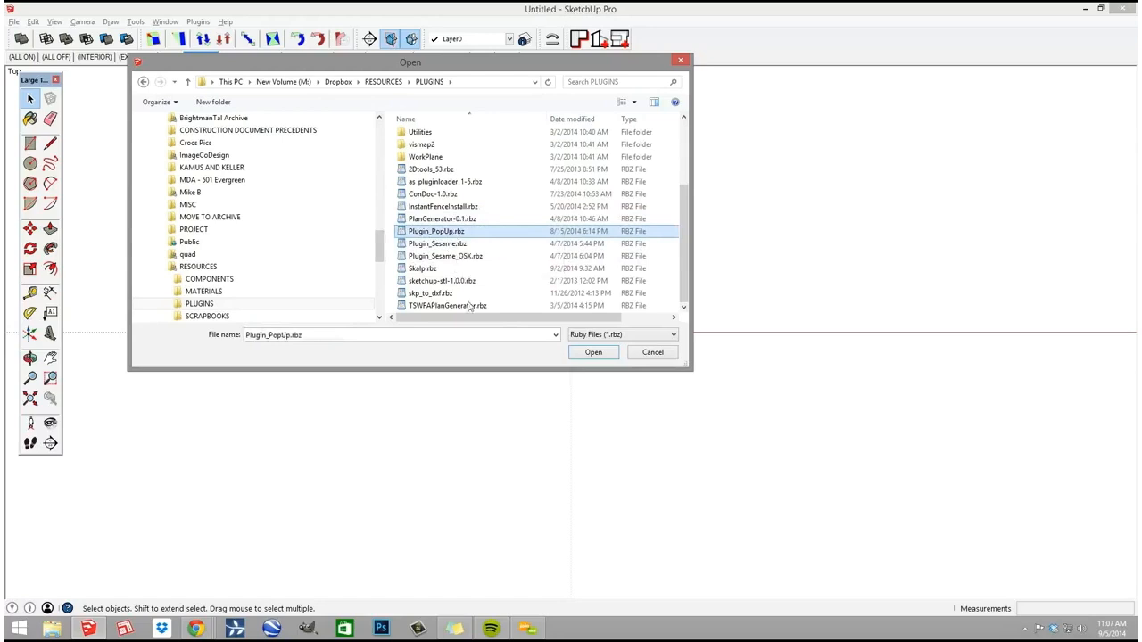
pyautogui.click(595, 354)
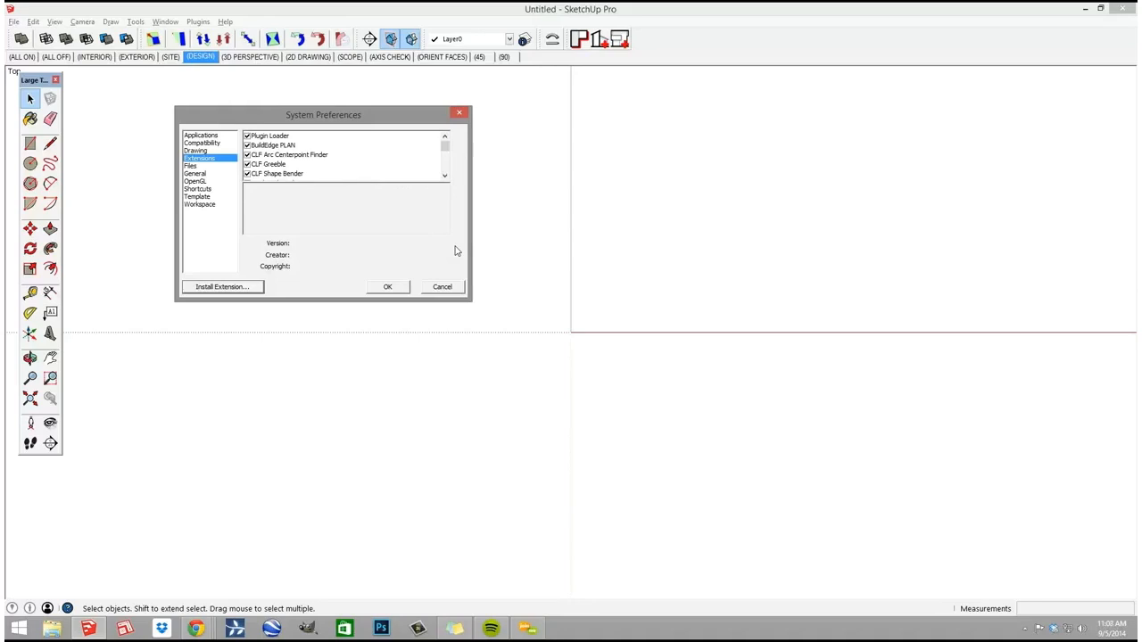
pyautogui.click(443, 287)
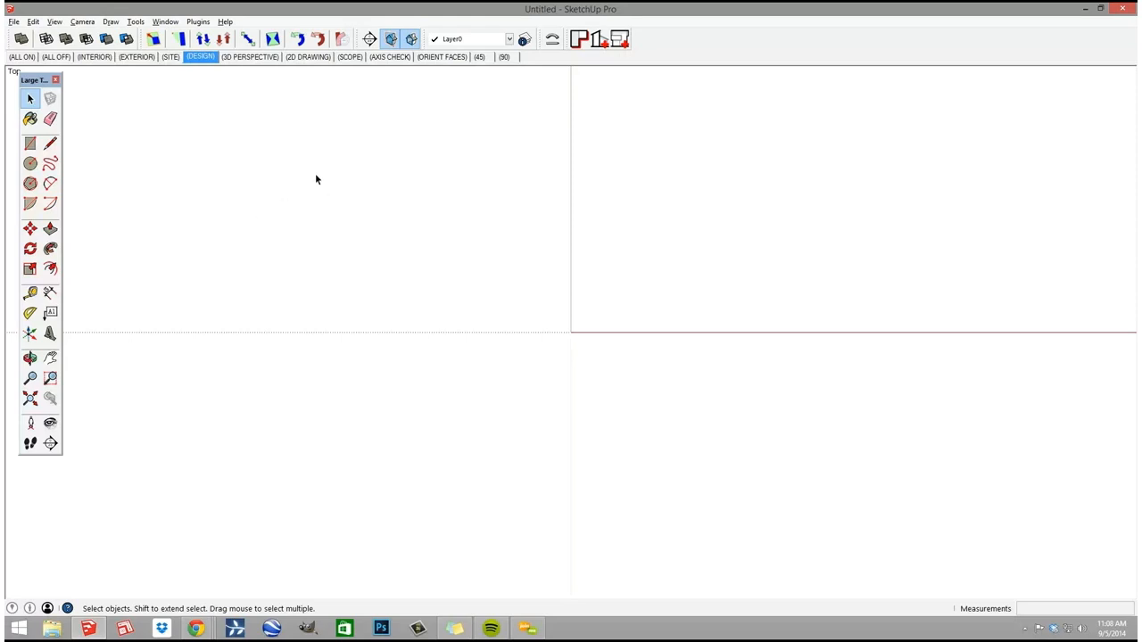
# Open the Extension Warehouse within SketchUp and search it for "drawing".
pyautogui.click(165, 21)
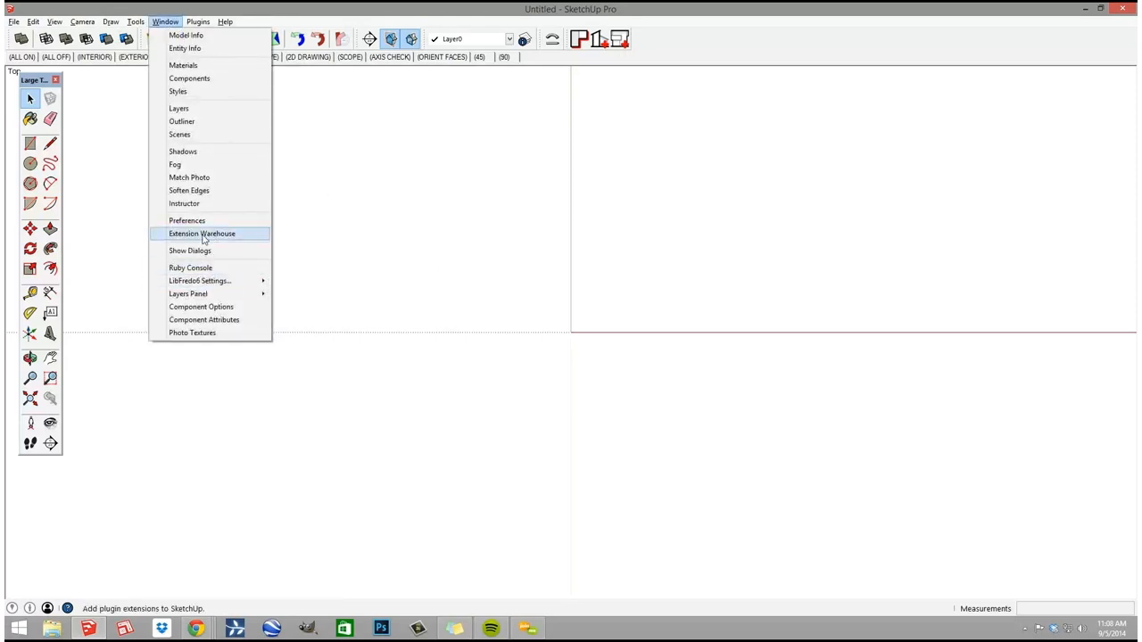
pyautogui.click(203, 236)
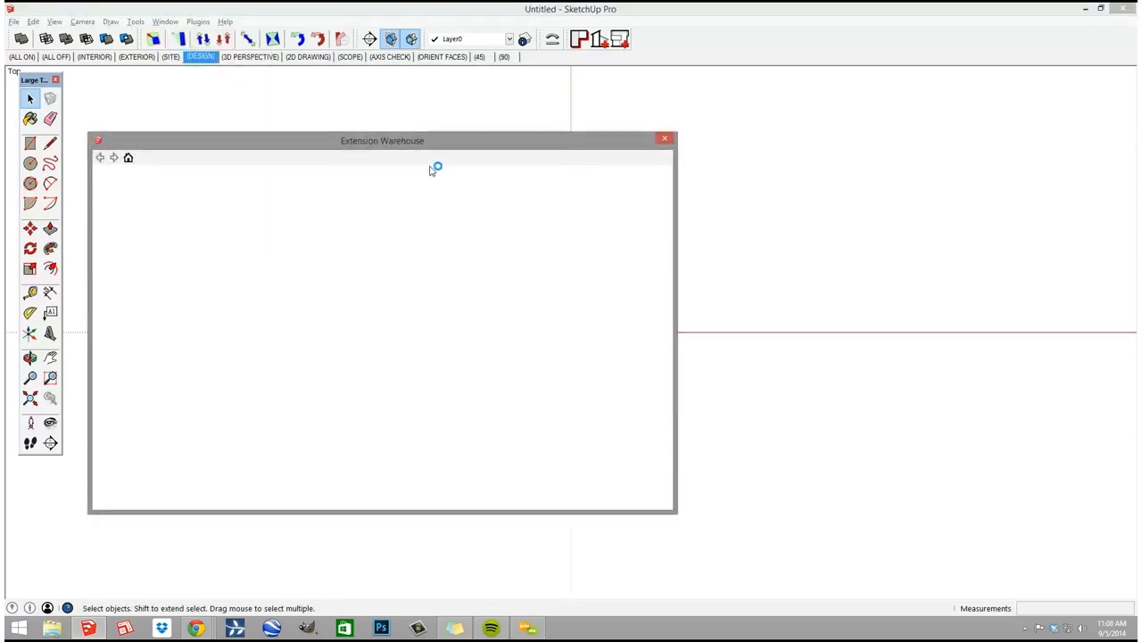
pyautogui.moveTo(441, 143); pyautogui.dragTo(647, 113)
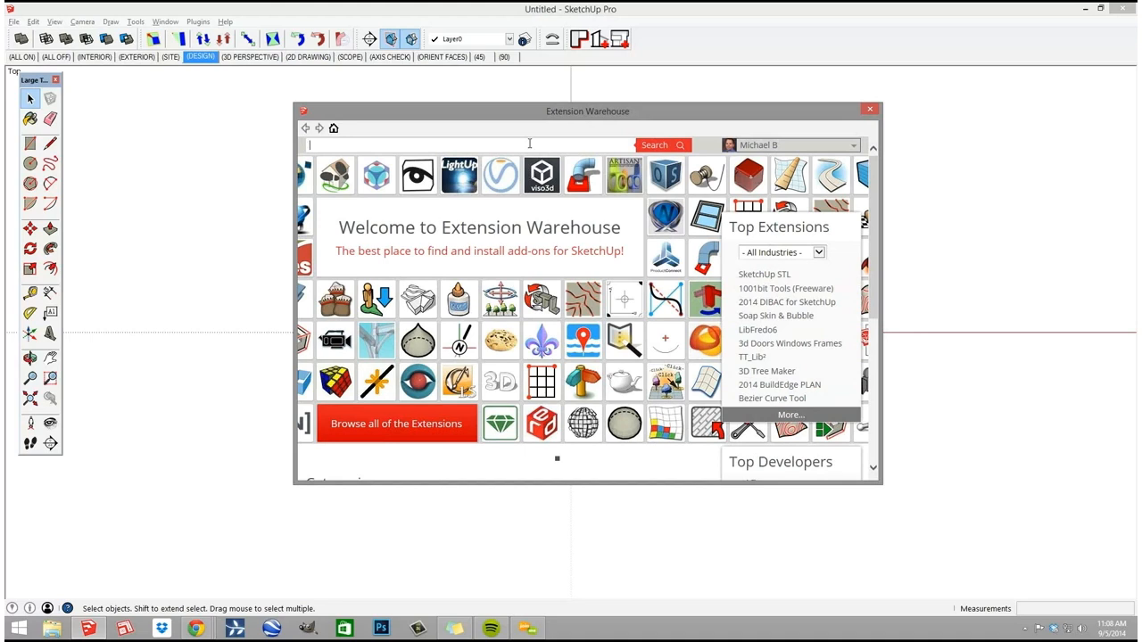
pyautogui.write('mirror')
pyautogui.press('Return')
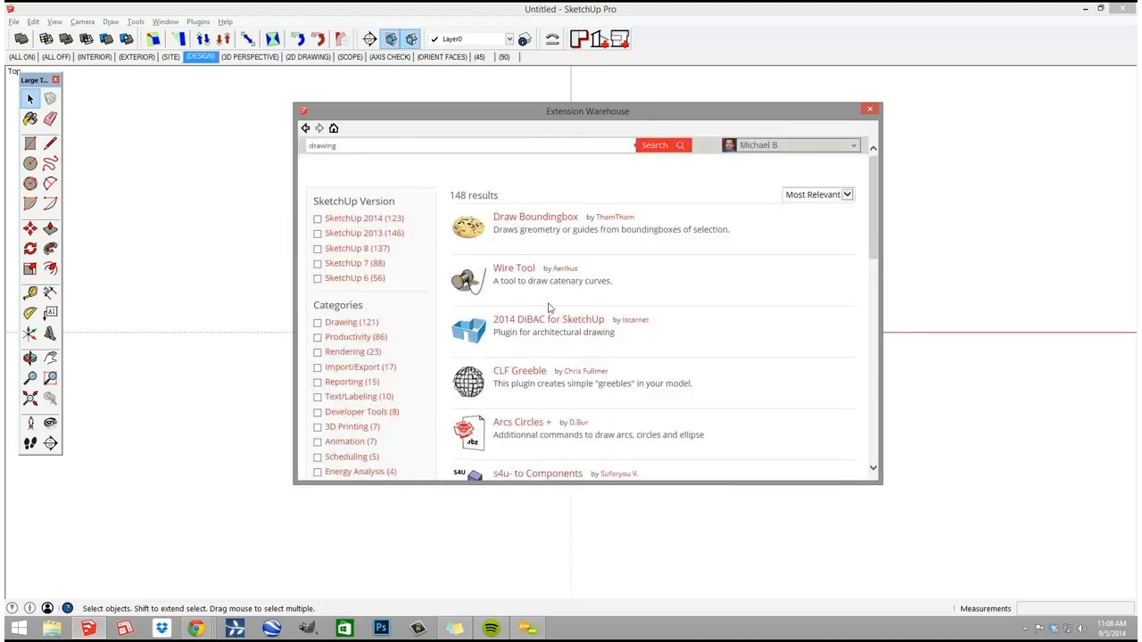
# Look through the list of extensions found for drawing, including their descriptions and authors.
pyautogui.scroll(-4, 660, 312)
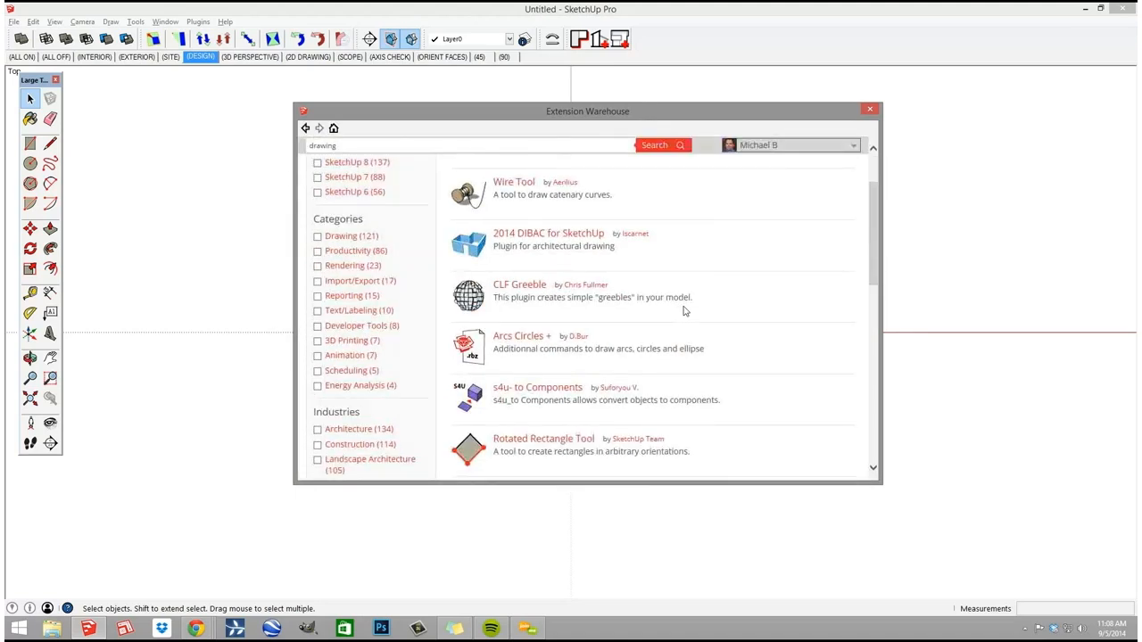
pyautogui.scroll(-2, 552, 357)
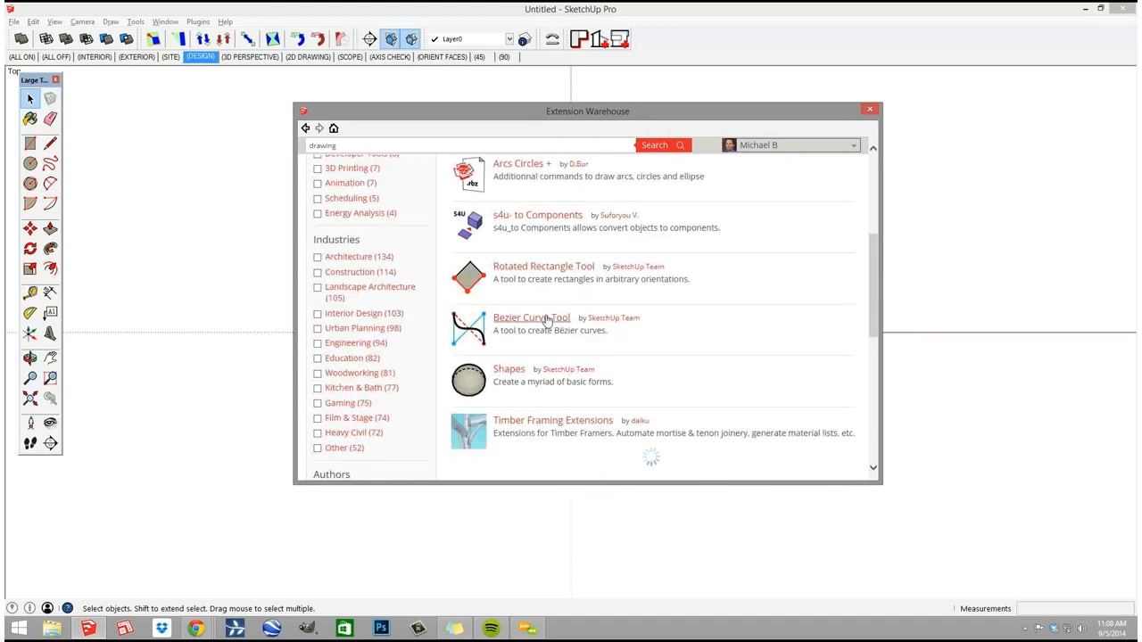
pyautogui.scroll(-2, 731, 265)
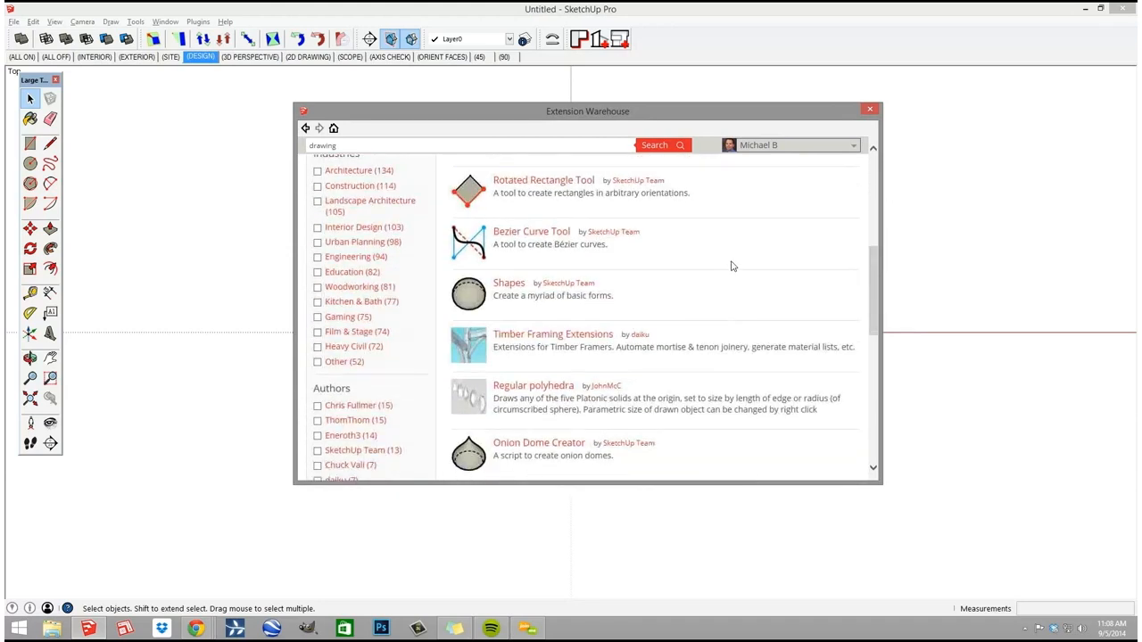
pyautogui.scroll(-8, 732, 266)
pyautogui.scroll(8, 732, 266)
pyautogui.scroll(10, 609, 228)
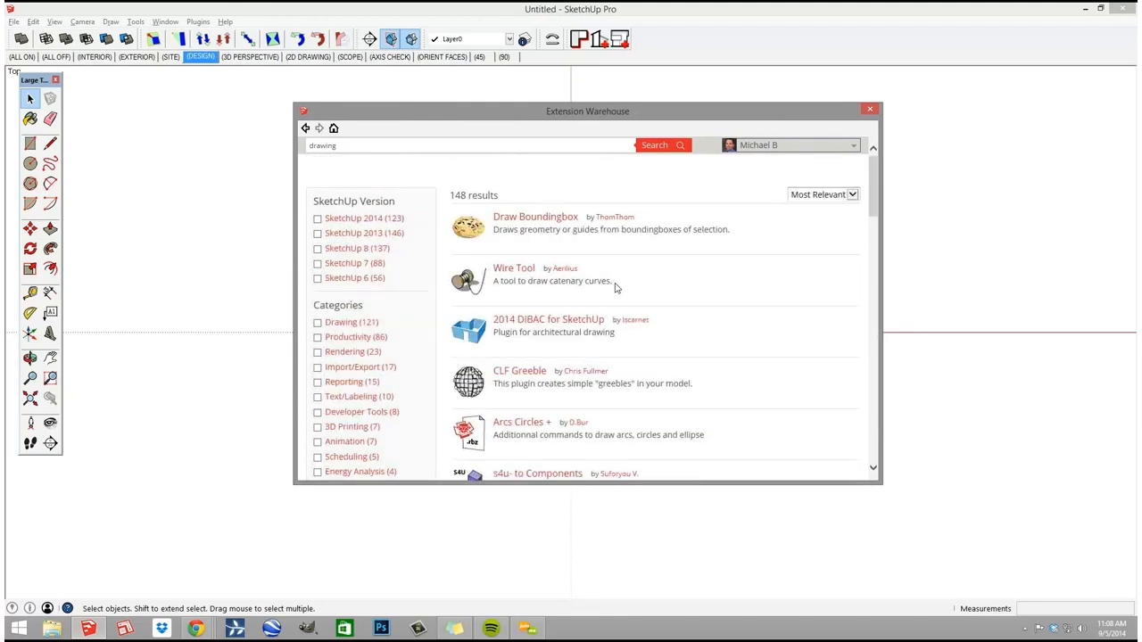
# Replace the Extension Warehouse search term with "shapebender" and run the search.
pyautogui.doubleClick(502, 146)
pyautogui.write('shap')
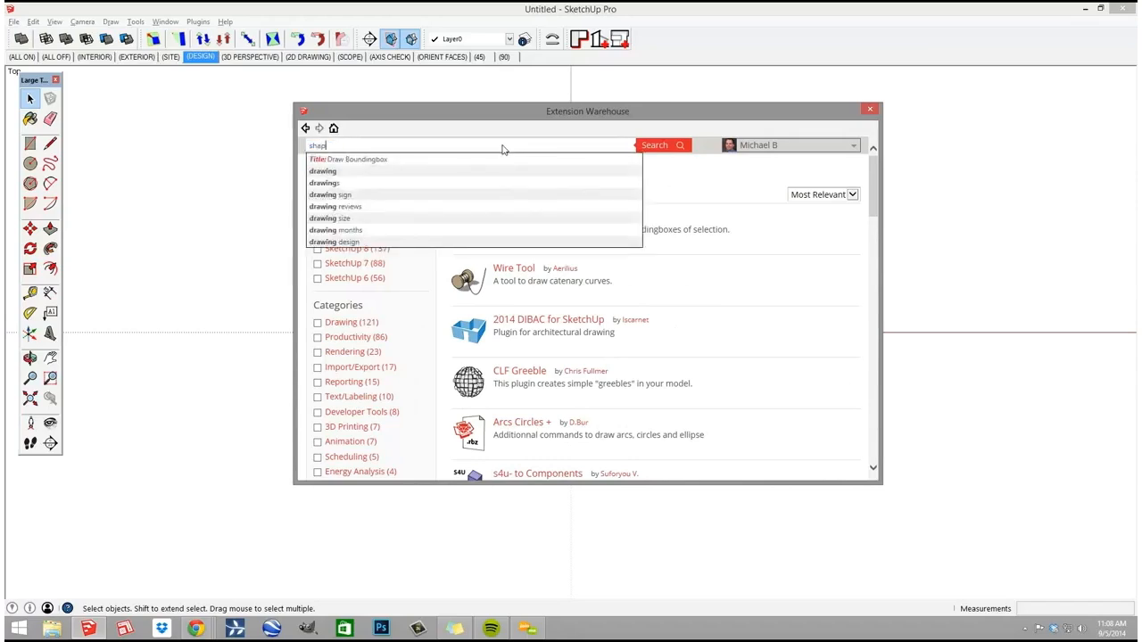
pyautogui.write('es')
pyautogui.press('Return')
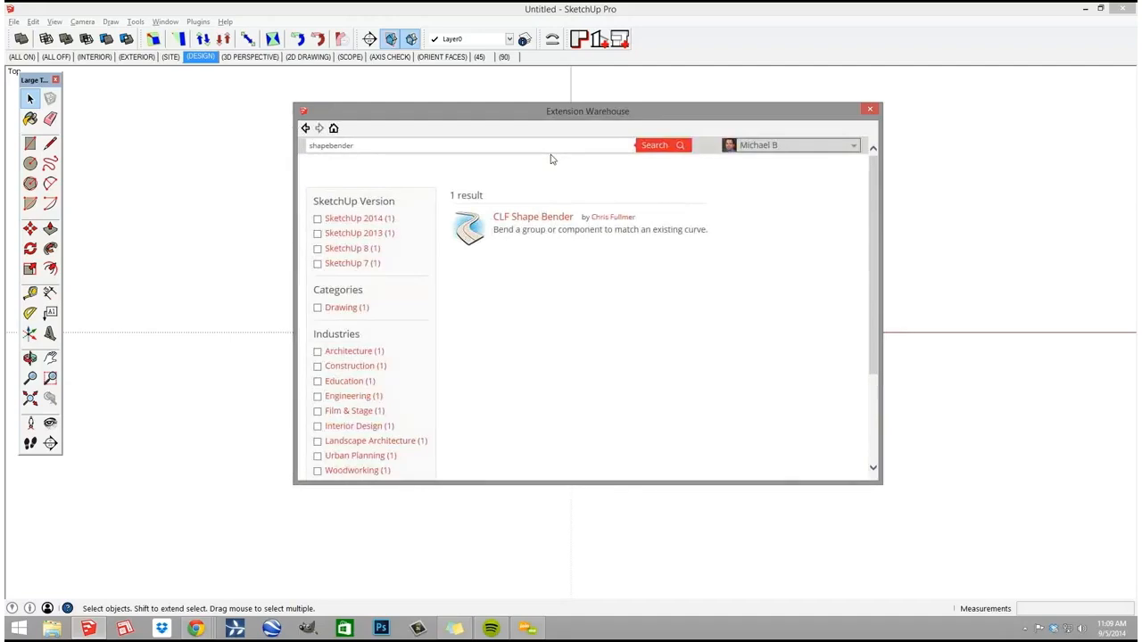
# Open the CLF Shape Bender page, review its description and tutorial video, then close the Extension Warehouse.
pyautogui.click(518, 222)
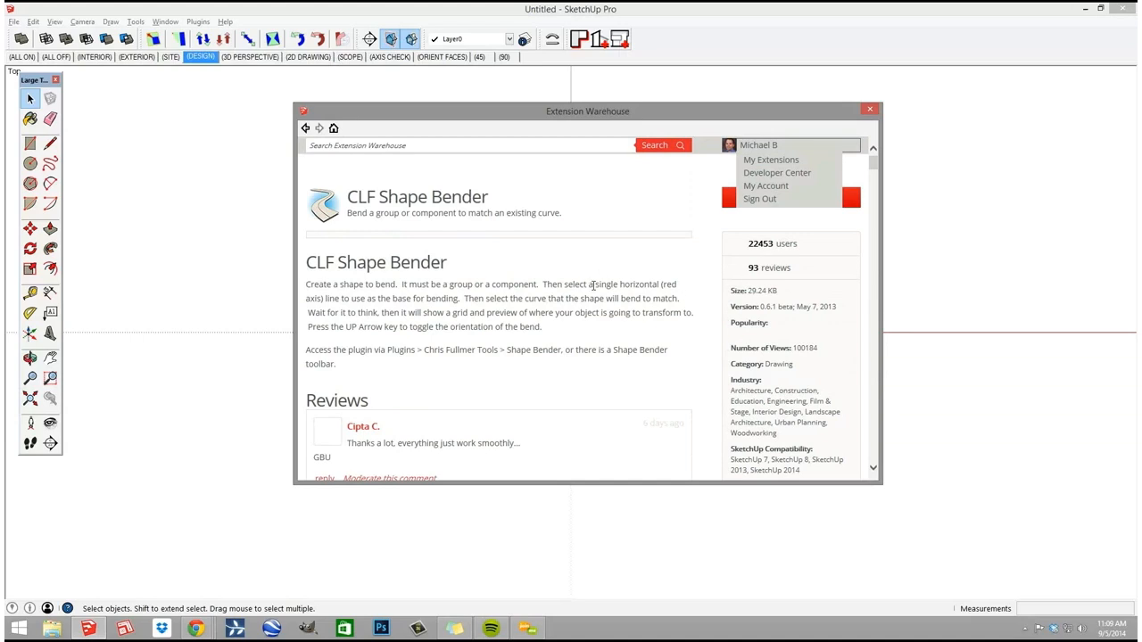
pyautogui.scroll(-1, 576, 316)
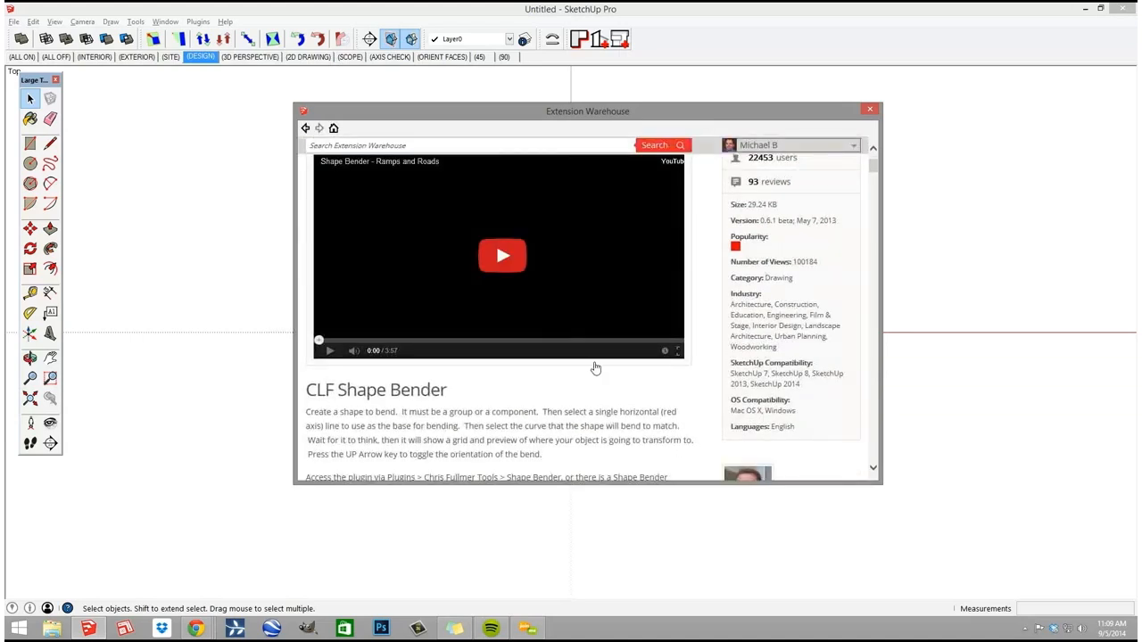
pyautogui.scroll(1, 596, 368)
pyautogui.scroll(-1, 718, 338)
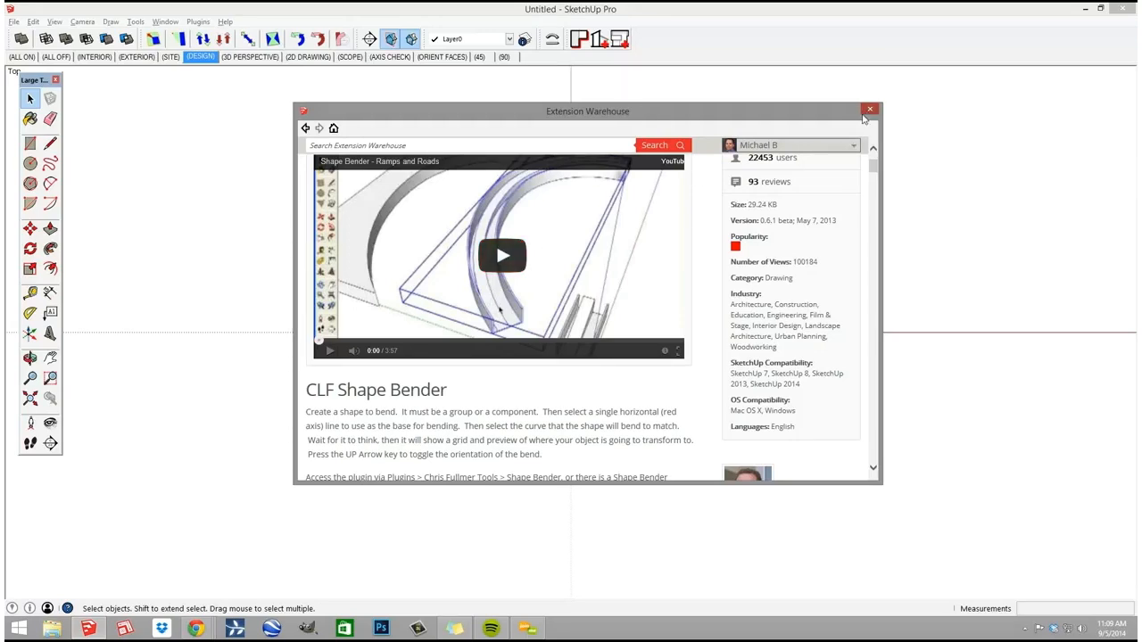
pyautogui.click(870, 109)
# Open SBUX_Shape Bender Tutorial.skp from drive M:, under Dropbox > BRIGHTMAN DESIGN STUDIOS > BDS PROJECTS > STARBUCKS TRAINING.
pyautogui.click(14, 22)
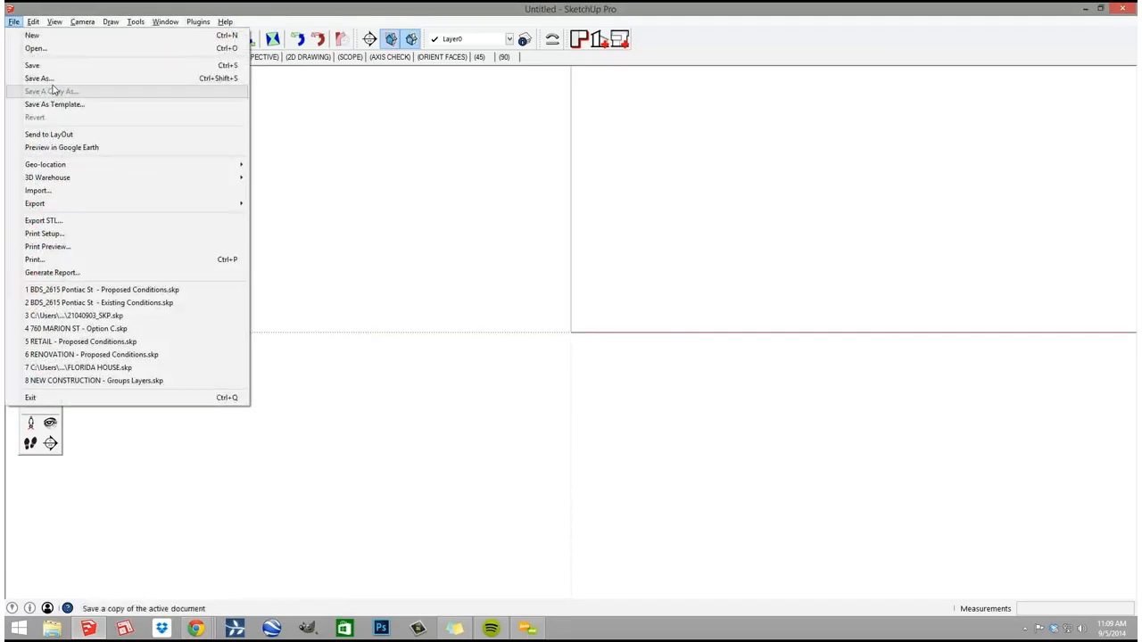
pyautogui.click(49, 48)
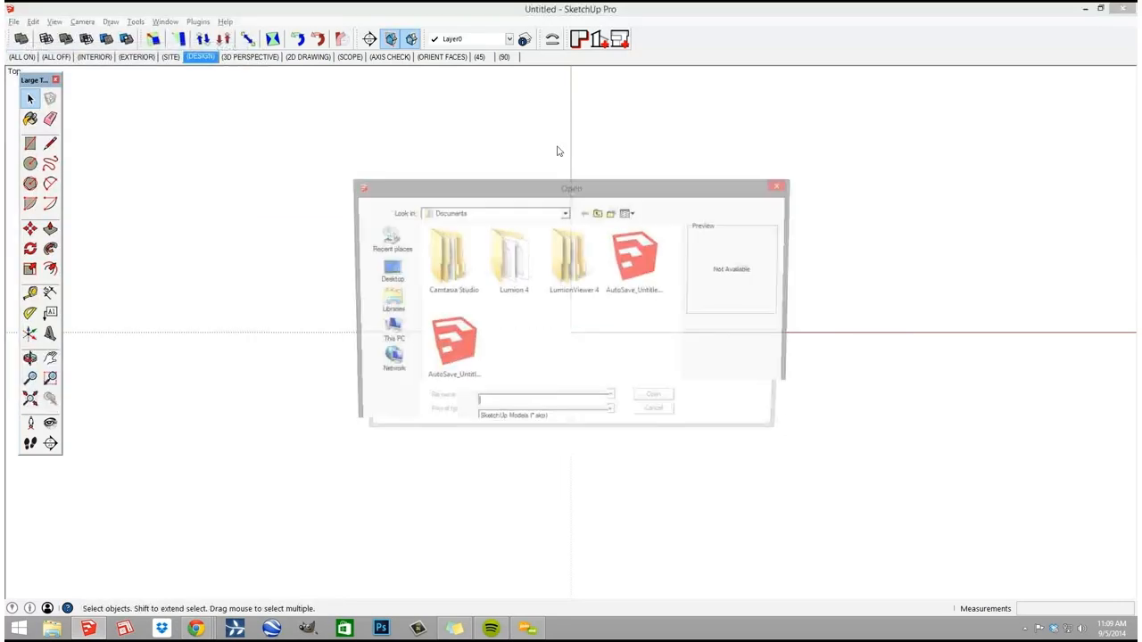
pyautogui.click(385, 267)
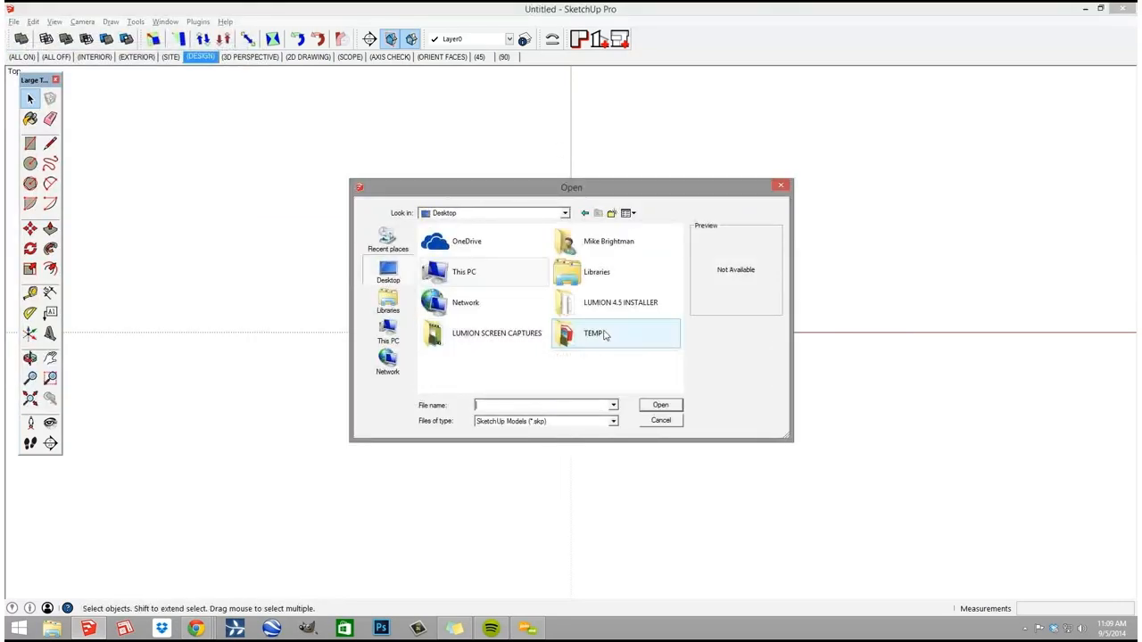
pyautogui.doubleClick(486, 278)
pyautogui.scroll(-5, 490, 373)
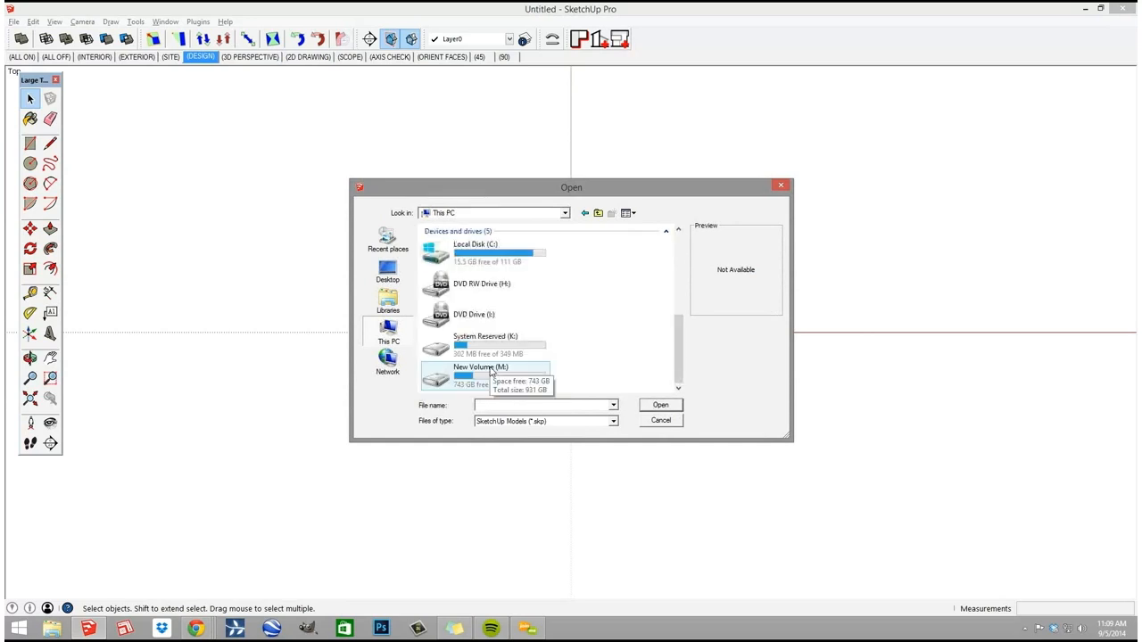
pyautogui.doubleClick(491, 371)
pyautogui.doubleClick(490, 266)
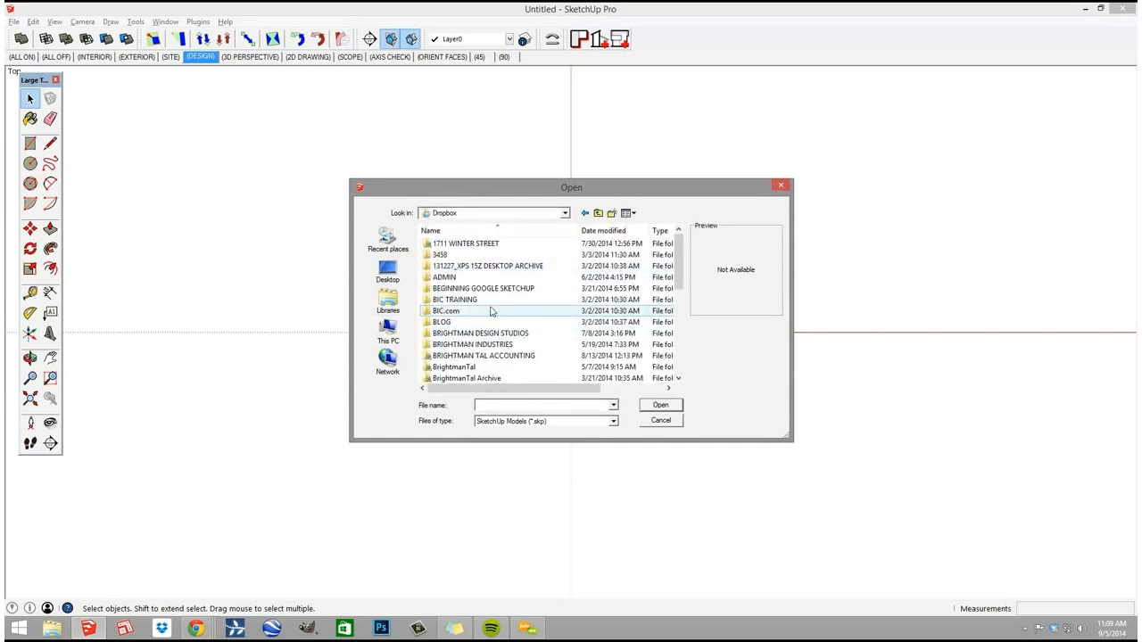
pyautogui.doubleClick(492, 332)
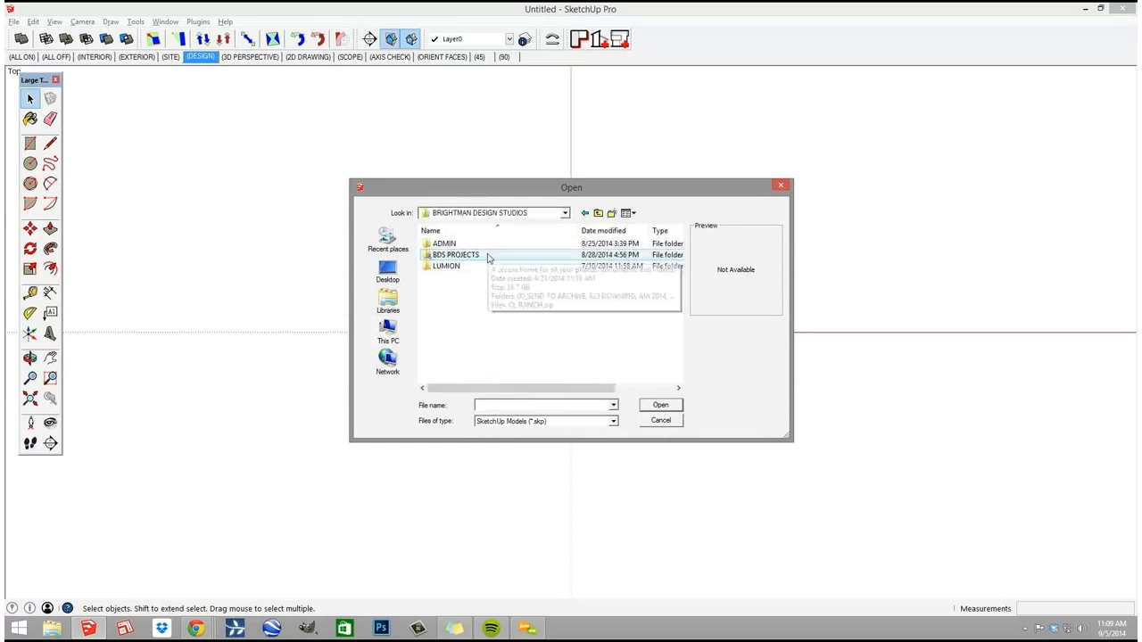
pyautogui.doubleClick(488, 256)
pyautogui.doubleClick(479, 298)
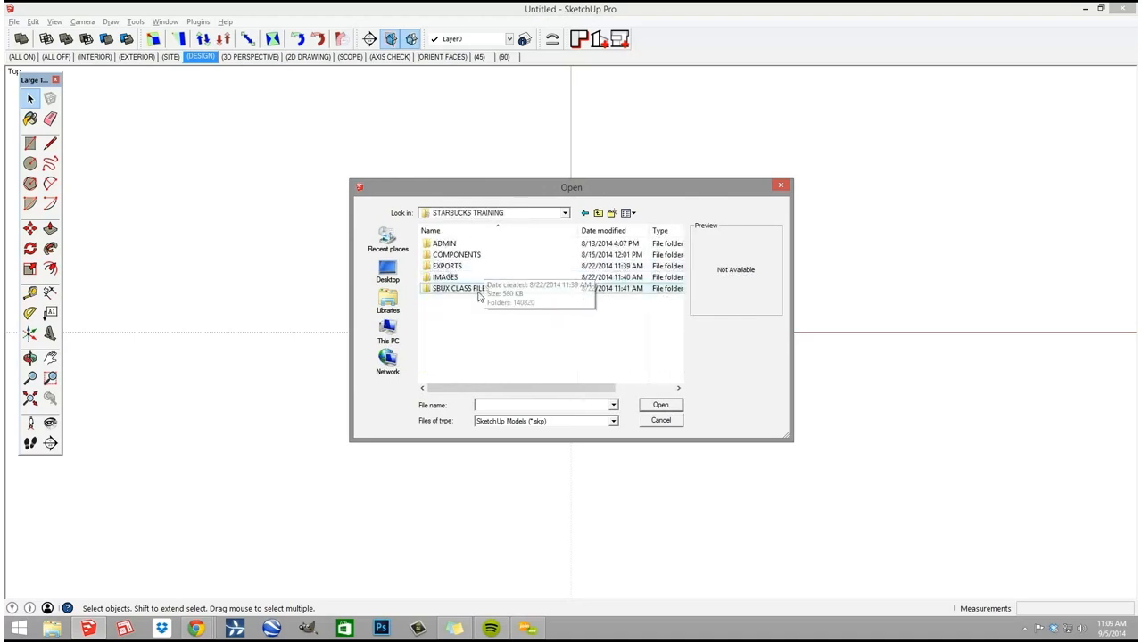
pyautogui.doubleClick(479, 298)
pyautogui.doubleClick(492, 347)
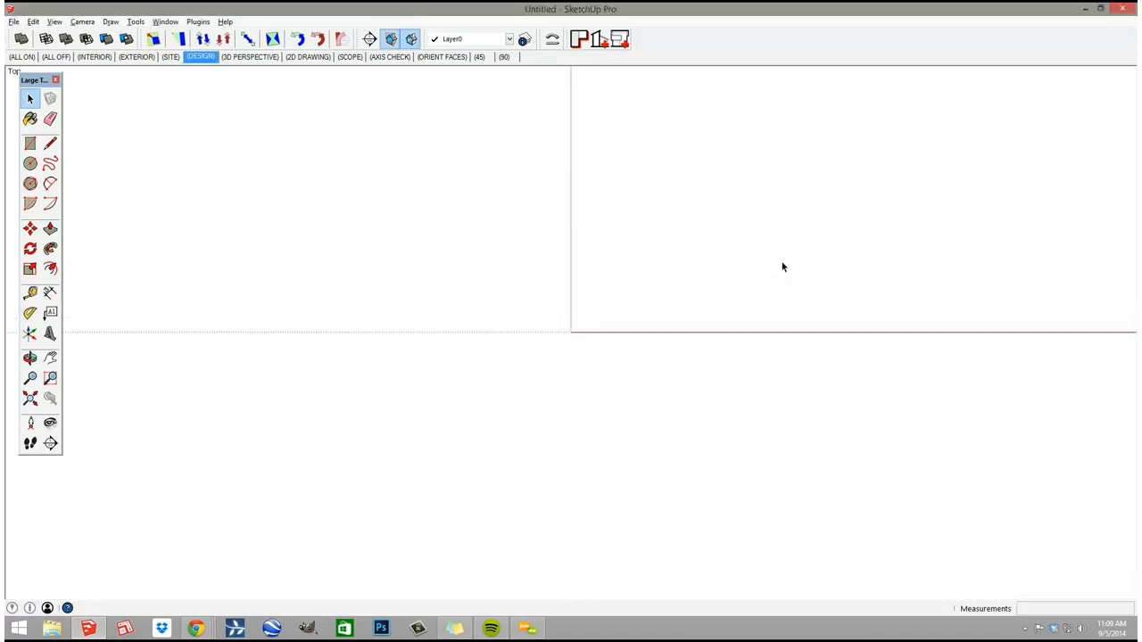
# Examine the red wall, the curved counter and the slatted structure with railing from different angles, picking the slatted structure.
pyautogui.moveTo(714, 350); pyautogui.dragTo(516, 363, button='middle')
pyautogui.moveTo(527, 442); pyautogui.dragTo(547, 340, button='middle')
pyautogui.scroll(3, 500, 371)
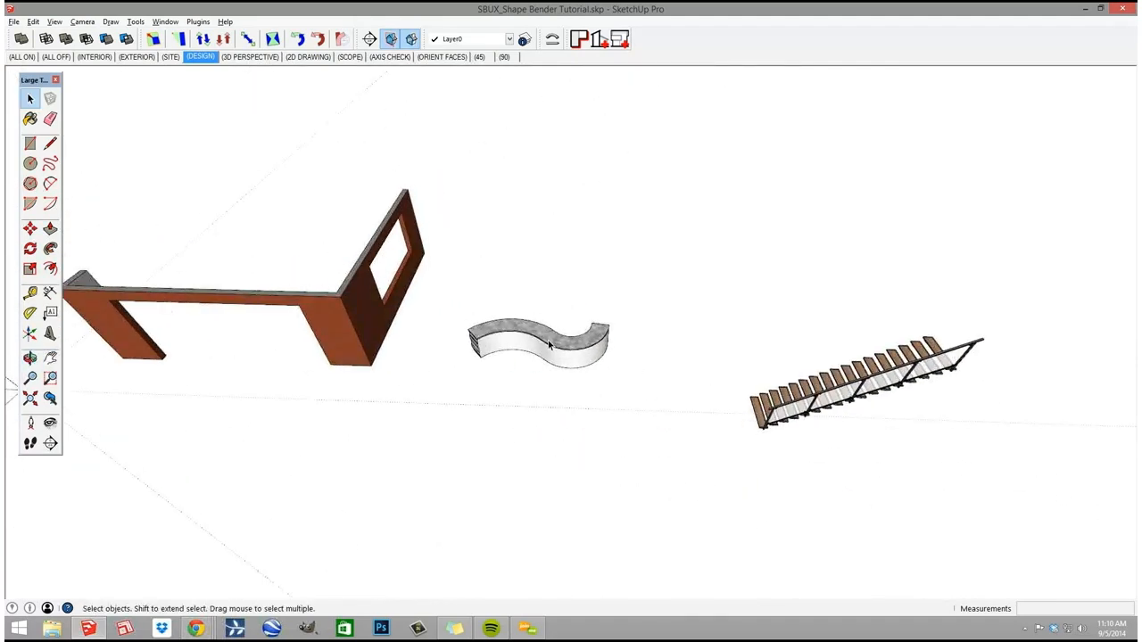
pyautogui.moveTo(669, 415); pyautogui.dragTo(464, 459, button='middle')
pyautogui.click(441, 464)
pyautogui.click(348, 457)
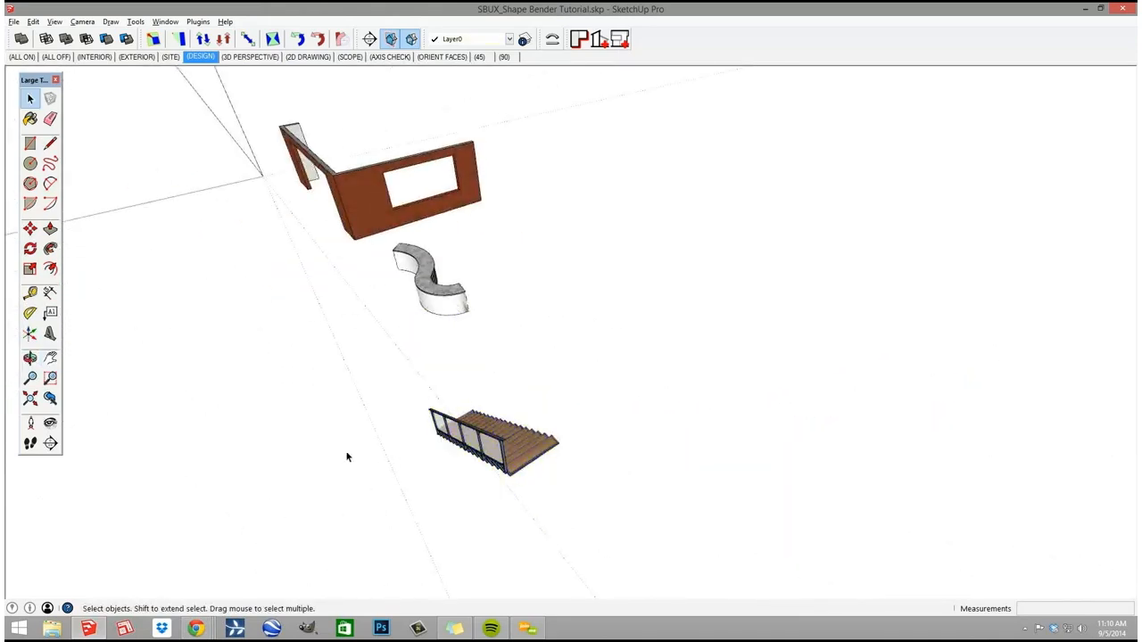
# Examine the curved counter up close from the front, comparing it with the staircase and the red wall around it.
pyautogui.moveTo(348, 457); pyautogui.dragTo(881, 344, button='middle')
pyautogui.scroll(4, 495, 334)
pyautogui.moveTo(752, 312); pyautogui.dragTo(571, 294, button='middle')
pyautogui.scroll(-3, 514, 332)
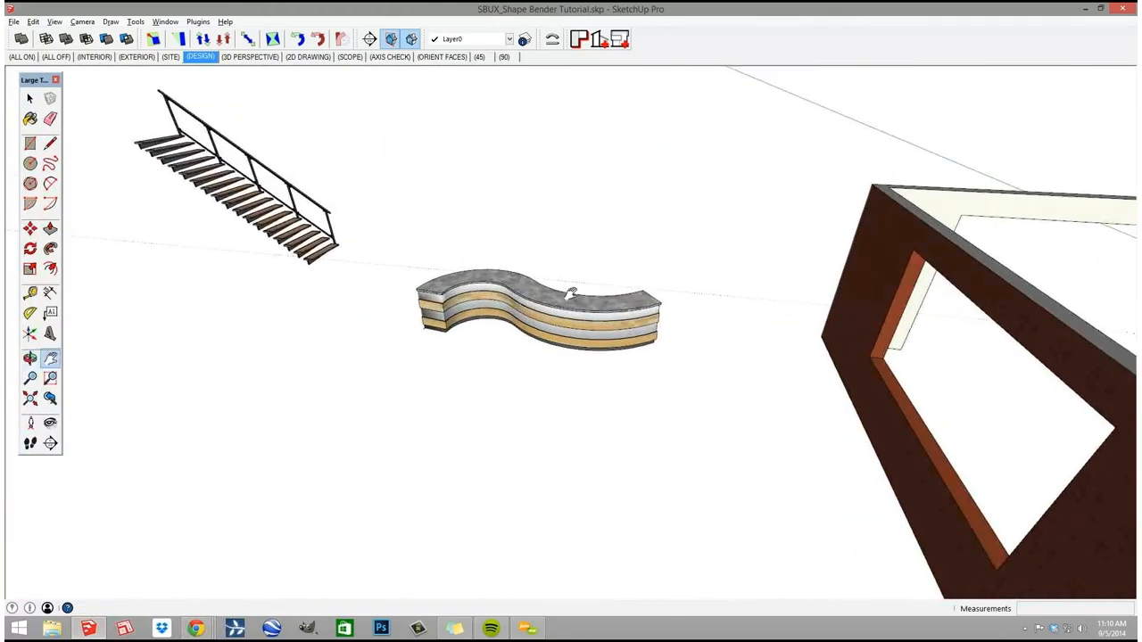
pyautogui.scroll(4, 483, 308)
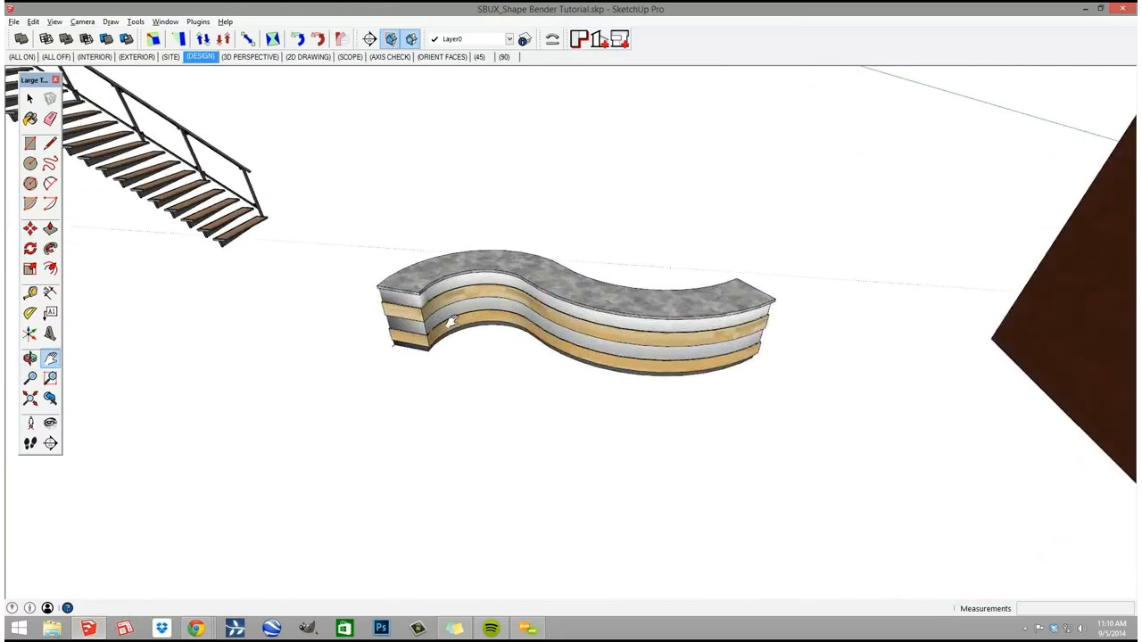
pyautogui.scroll(6, 451, 323)
pyautogui.scroll(-2, 421, 357)
# Draw two connected arcs forming an S-curve on the ground in front of the counter, the first with a bulge of about 11 13/32".
pyautogui.press('a')
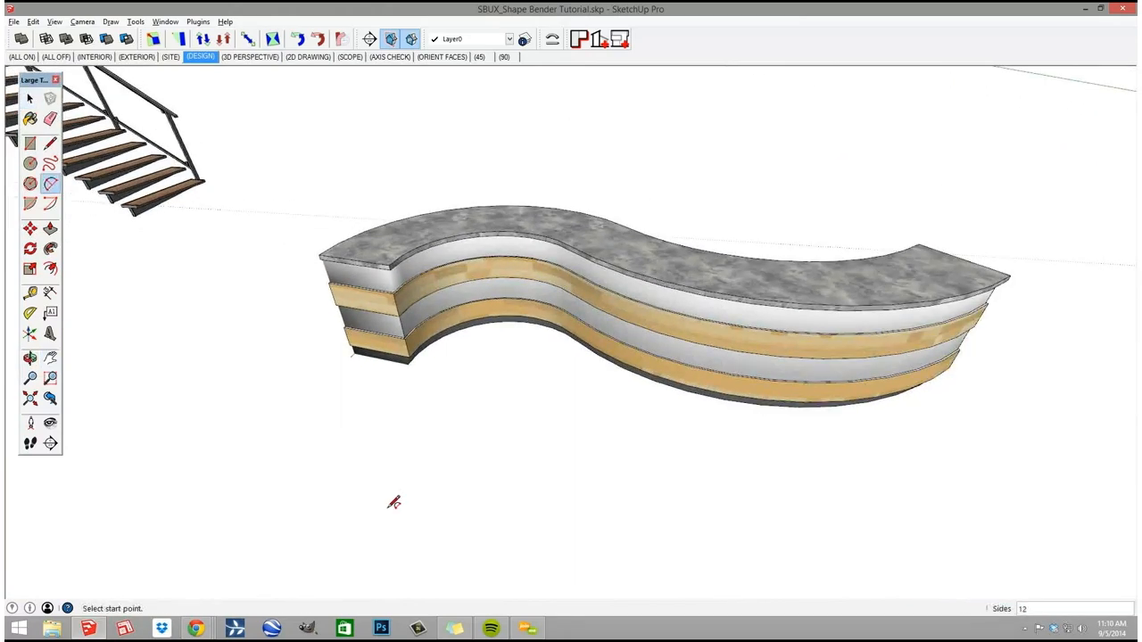
pyautogui.click(538, 528)
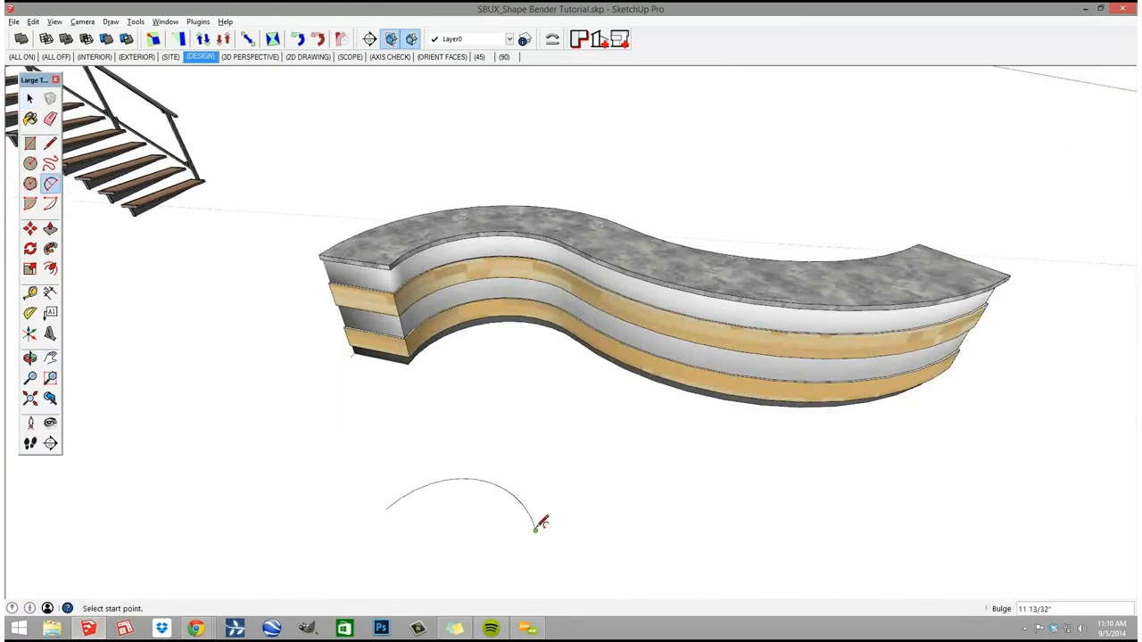
pyautogui.click(771, 563)
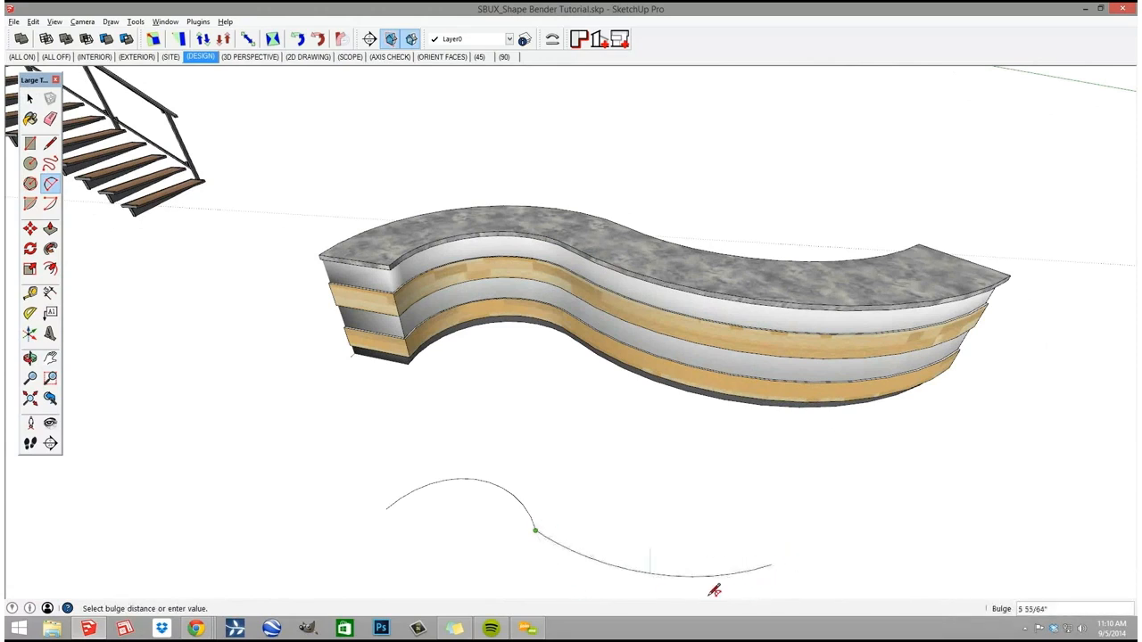
pyautogui.keyDown('shift'); pyautogui.moveTo(602, 528); pyautogui.dragTo(568, 439, button='middle'); pyautogui.keyUp('shift')
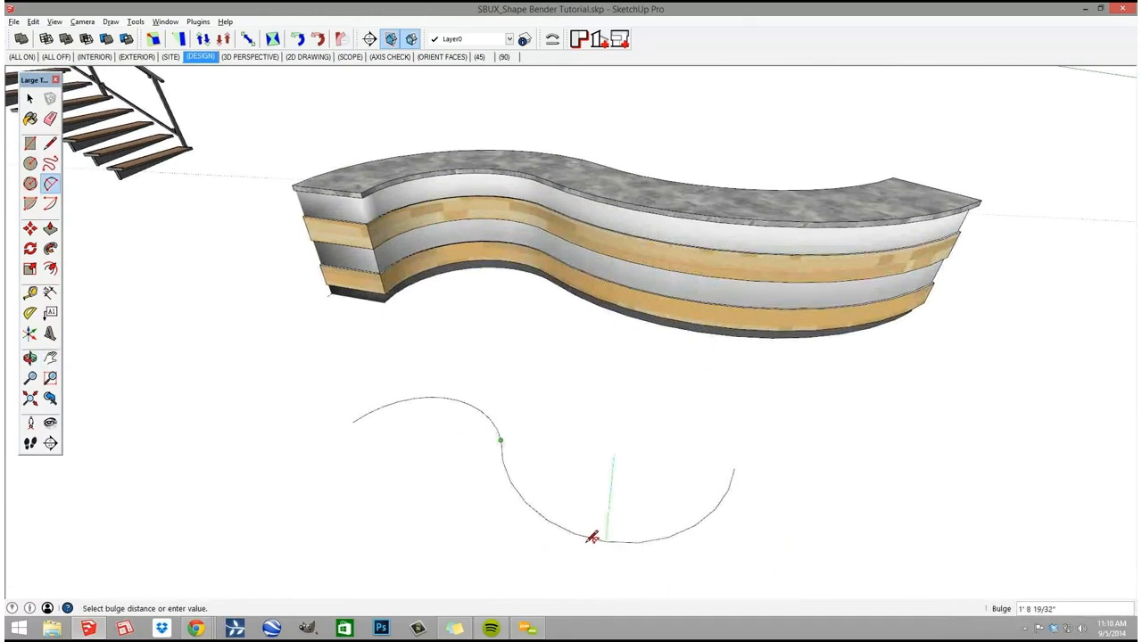
pyautogui.scroll(-1, 552, 414)
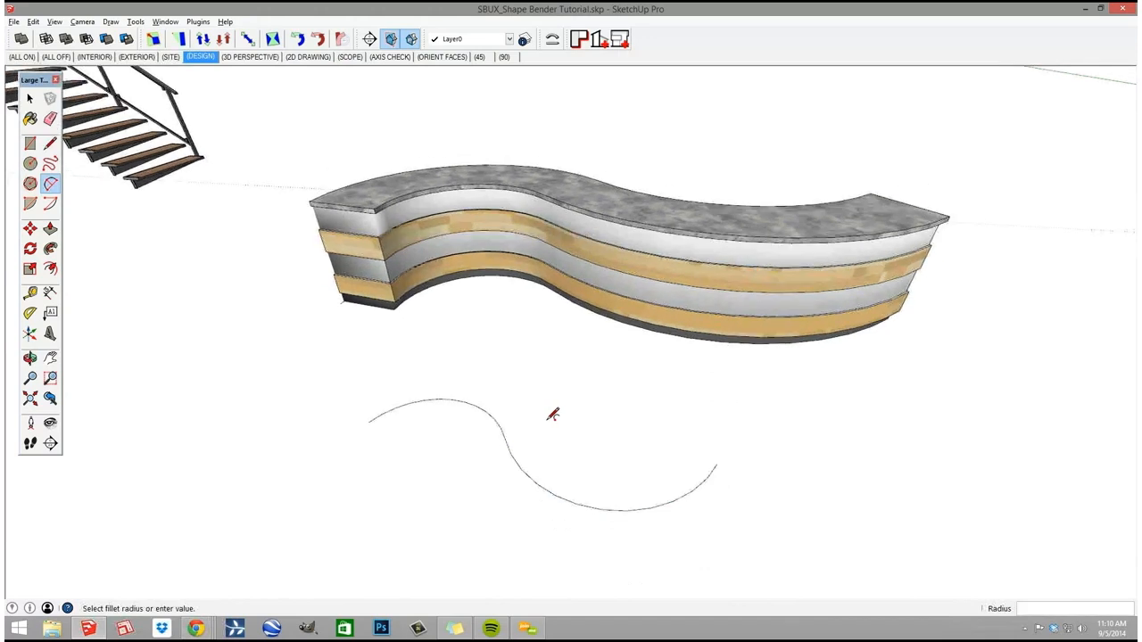
# Offset the S-curve about 1' 4" toward the counter and join both pairs of ends with lines to form a closed face.
pyautogui.press('space')
pyautogui.click(522, 472)
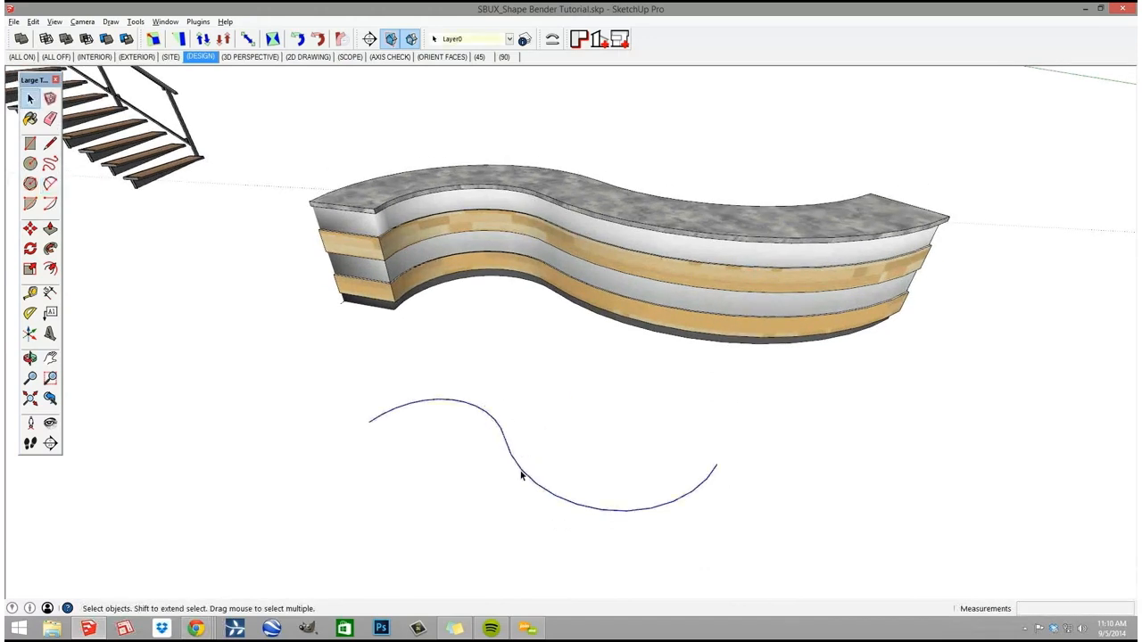
pyautogui.press('f')
pyautogui.click(499, 425)
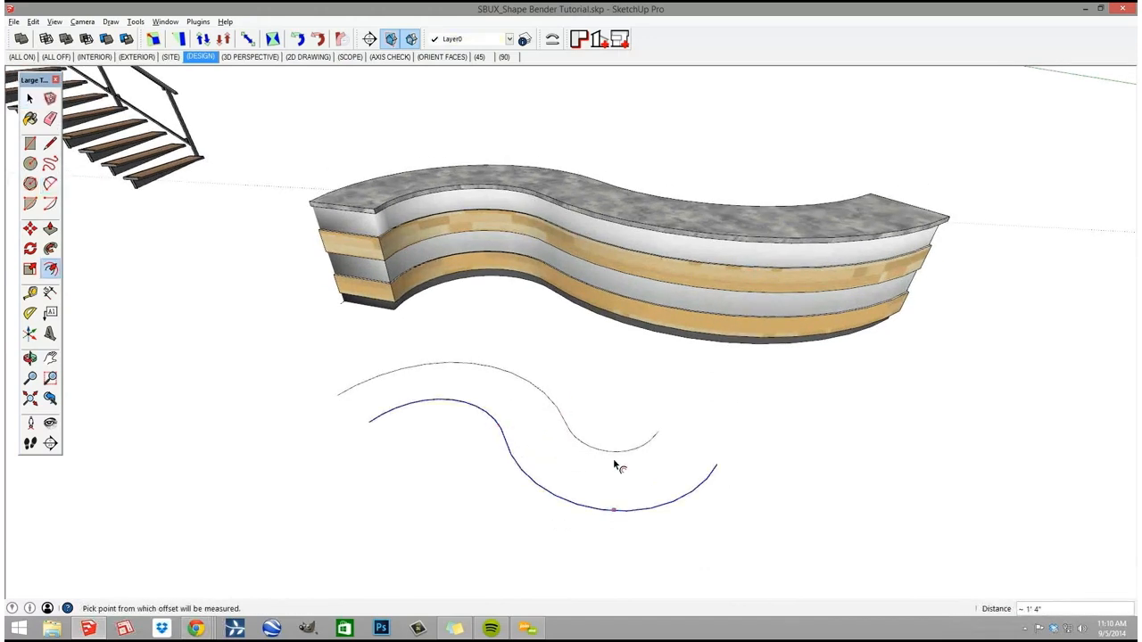
pyautogui.press('l')
pyautogui.click(657, 433)
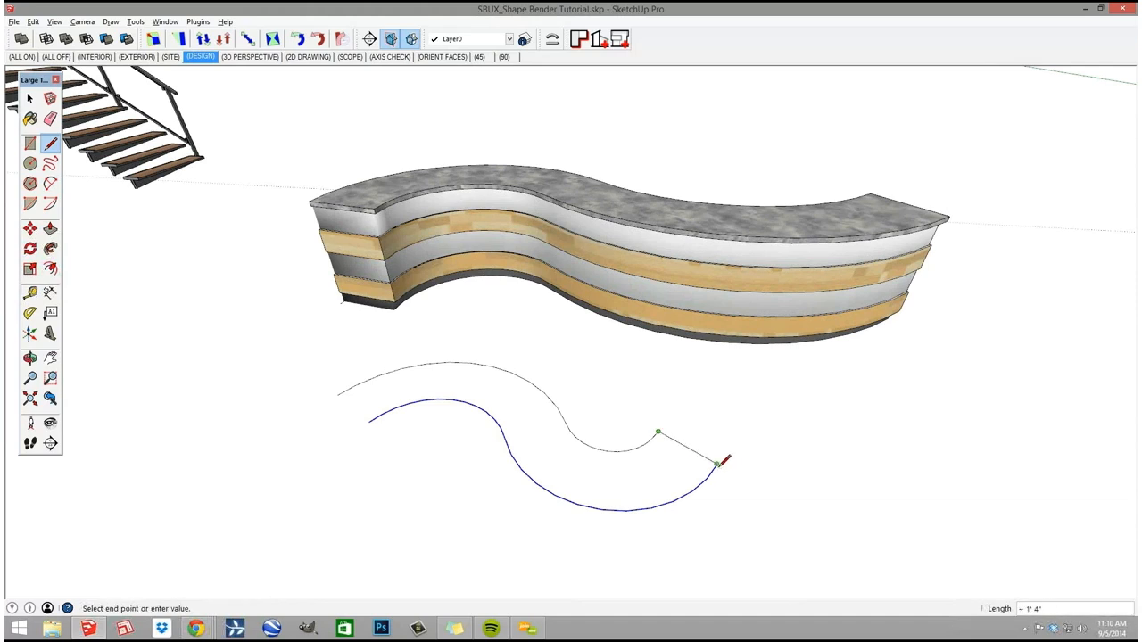
pyautogui.click(337, 391)
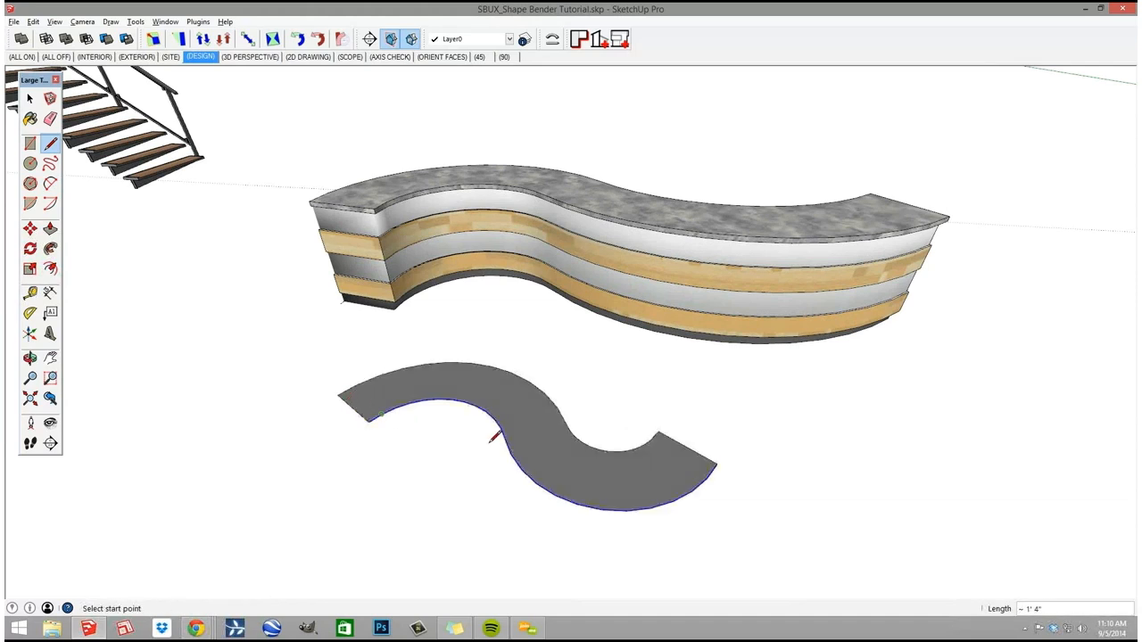
# Extrude the S-shaped face upward about 6 7/16", then select the whole shape and delete it.
pyautogui.press('p')
pyautogui.moveTo(487, 382); pyautogui.dragTo(497, 347)
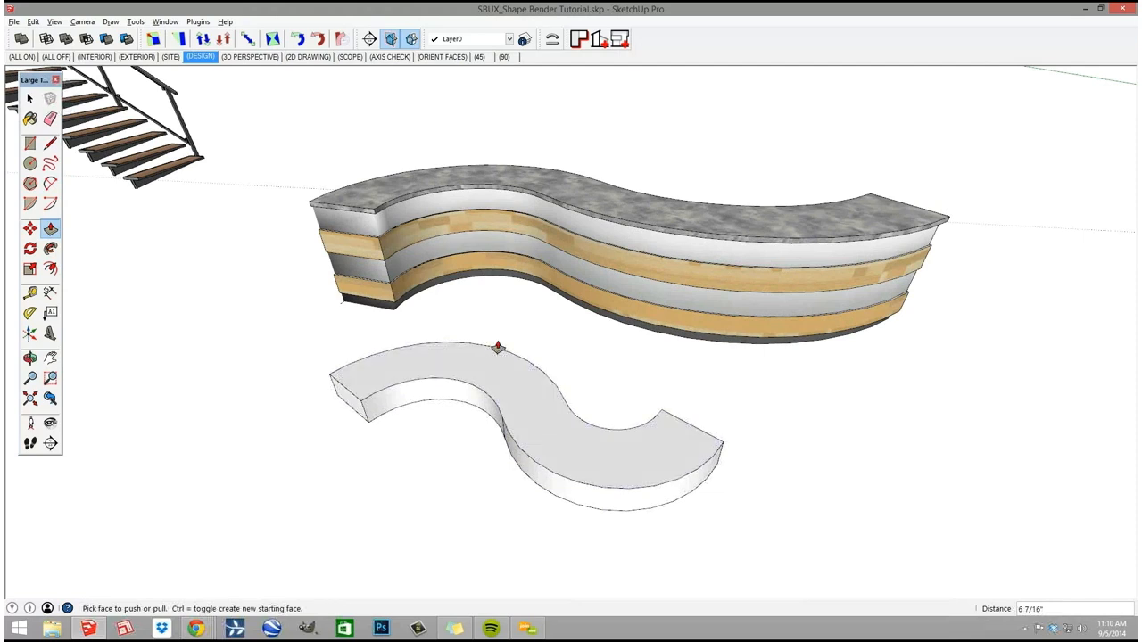
pyautogui.press('space')
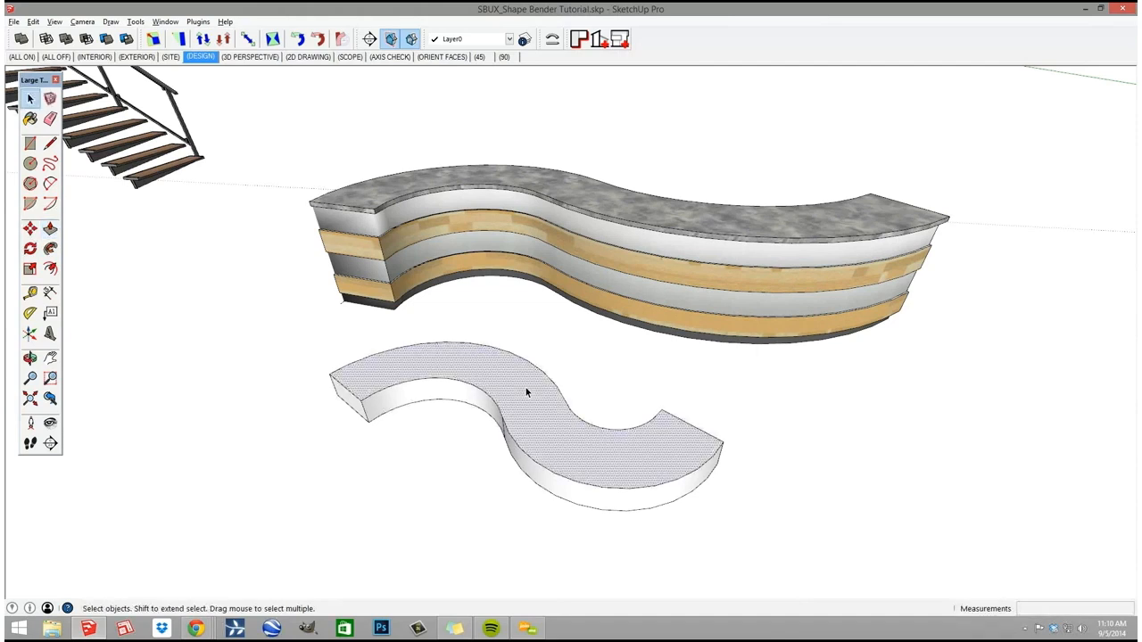
pyautogui.tripleClick(525, 389)
pyautogui.press('Delete')
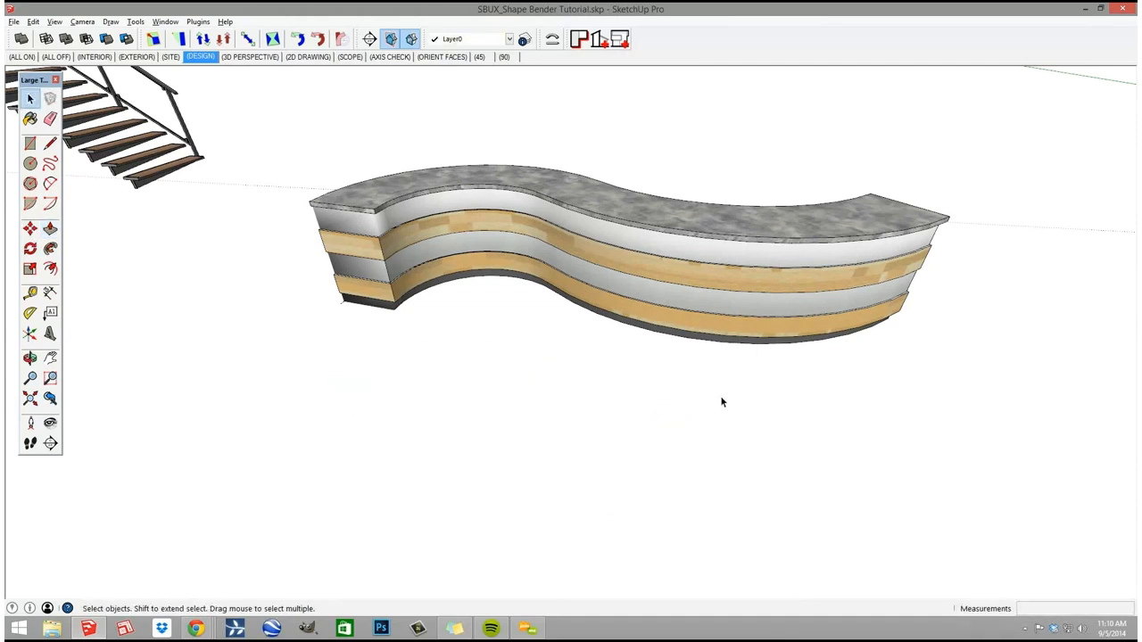
# Draw a 24" by 24" rectangle on the ground in front of the curved counter.
pyautogui.moveTo(720, 397); pyautogui.dragTo(571, 453, button='middle')
pyautogui.press('r')
pyautogui.click(334, 431)
pyautogui.click(391, 497)
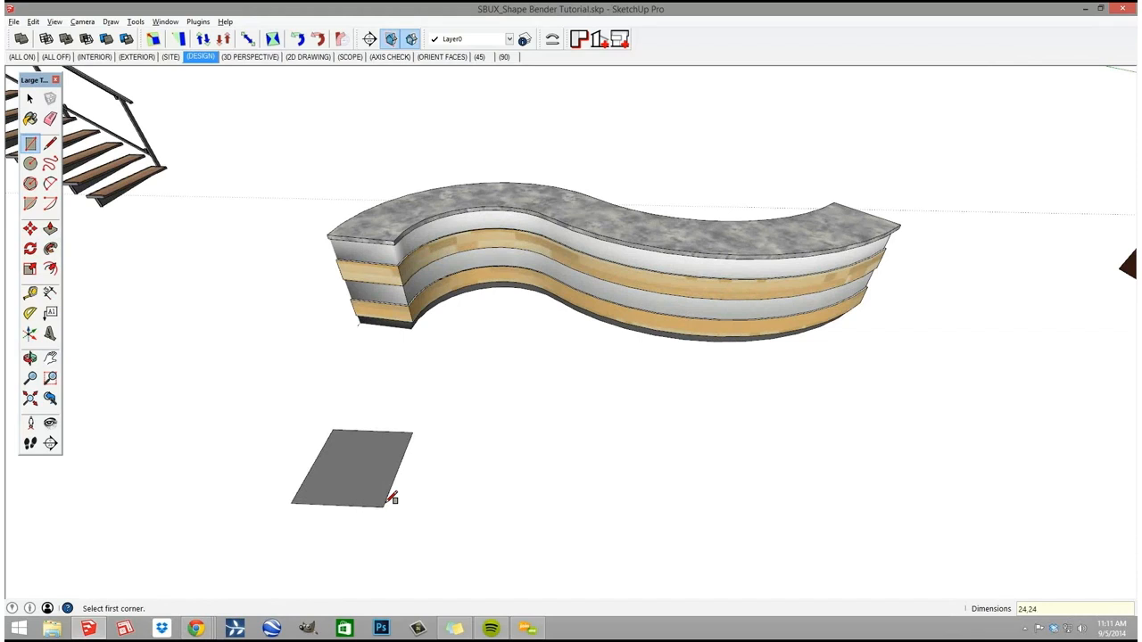
# Extrude the square 3' high and pull its end face out 8' to form a long straight box.
pyautogui.press('p')
pyautogui.moveTo(362, 490); pyautogui.dragTo(845, 517)
pyautogui.write("3'")
pyautogui.press('Return')
pyautogui.keyDown('shift'); pyautogui.middleClick(350, 459); pyautogui.keyUp('shift')
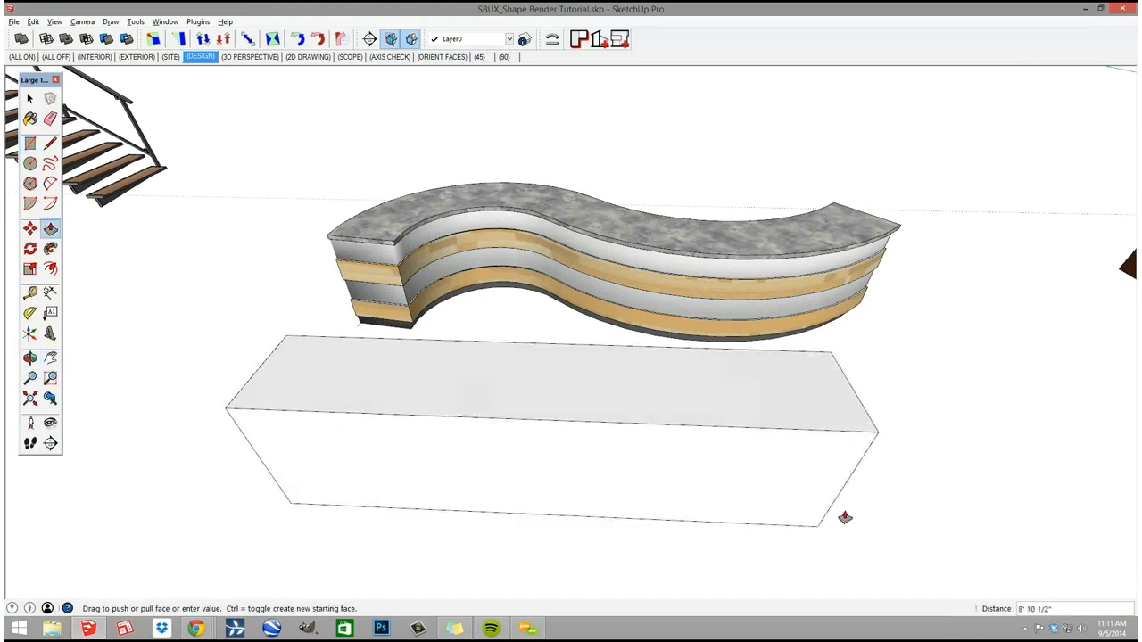
pyautogui.write('9')
pyautogui.press('Return')
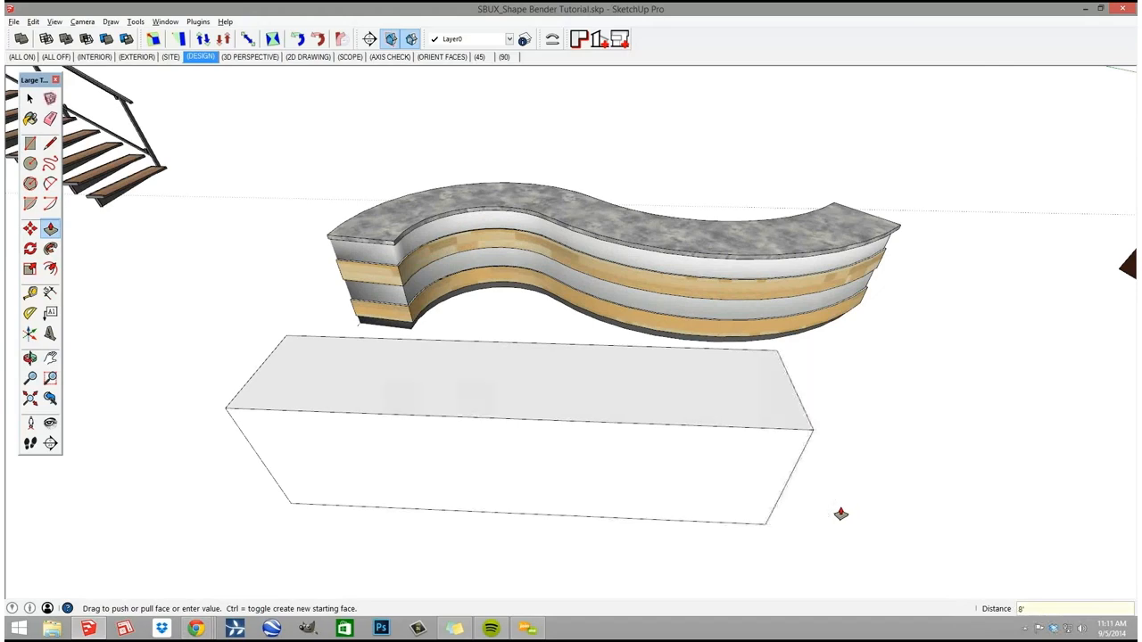
# Copy the box's bottom front edge 4" up the front face to mark the toe kick.
pyautogui.keyDown('shift'); pyautogui.moveTo(637, 482); pyautogui.dragTo(615, 433, button='middle'); pyautogui.keyUp('shift')
pyautogui.press('space')
pyautogui.click(684, 446)
pyautogui.moveTo(684, 446); pyautogui.dragTo(740, 457, button='middle')
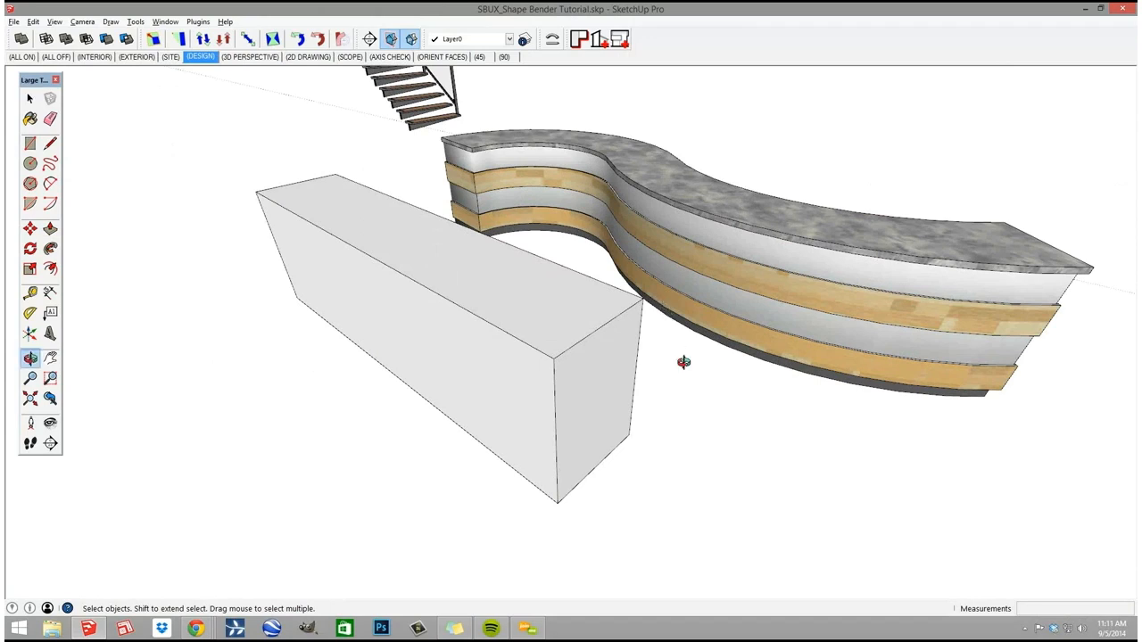
pyautogui.moveTo(683, 361); pyautogui.dragTo(607, 357, button='middle')
pyautogui.press('m')
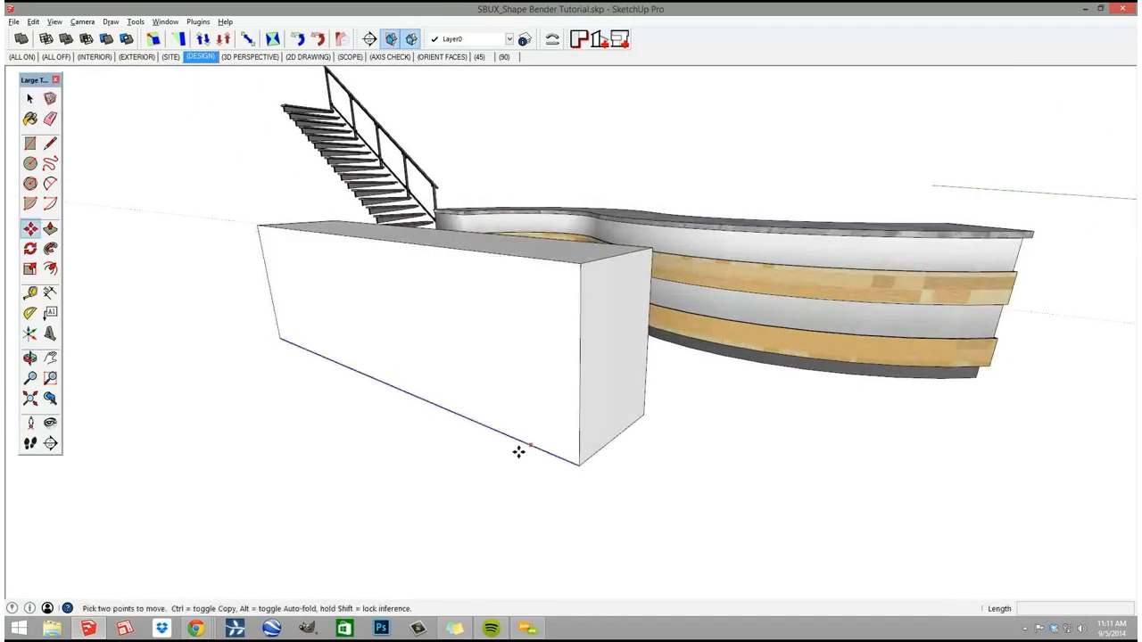
pyautogui.click(512, 428)
pyautogui.write('4')
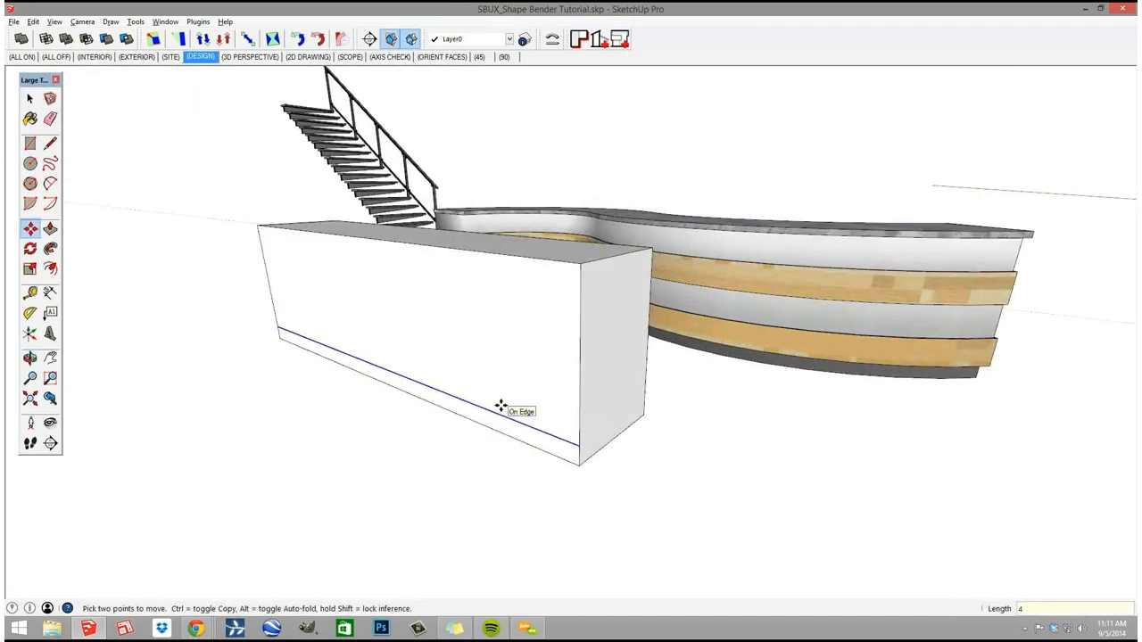
# Push the narrow toe-kick strip along the base of the box 2" inward.
pyautogui.write('p')
pyautogui.click(529, 443)
pyautogui.click(533, 448)
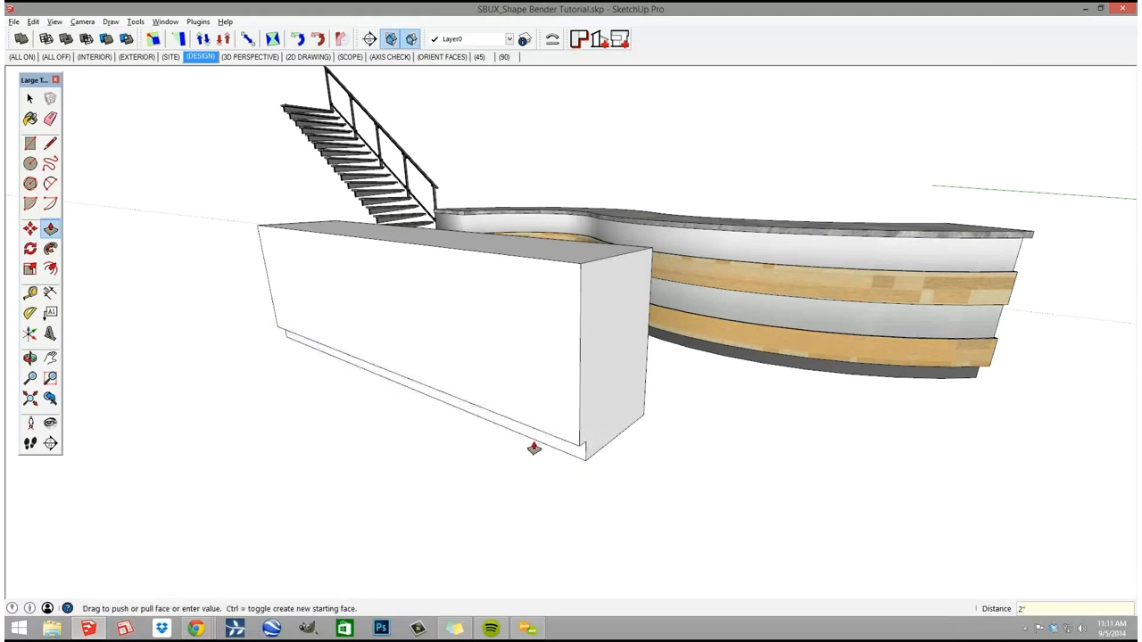
# Try copying the toe kick's upper edge up the front face, first partway, then 2' 8" up to the top front edge.
pyautogui.press('m')
pyautogui.click(523, 425)
pyautogui.press('ctrl')
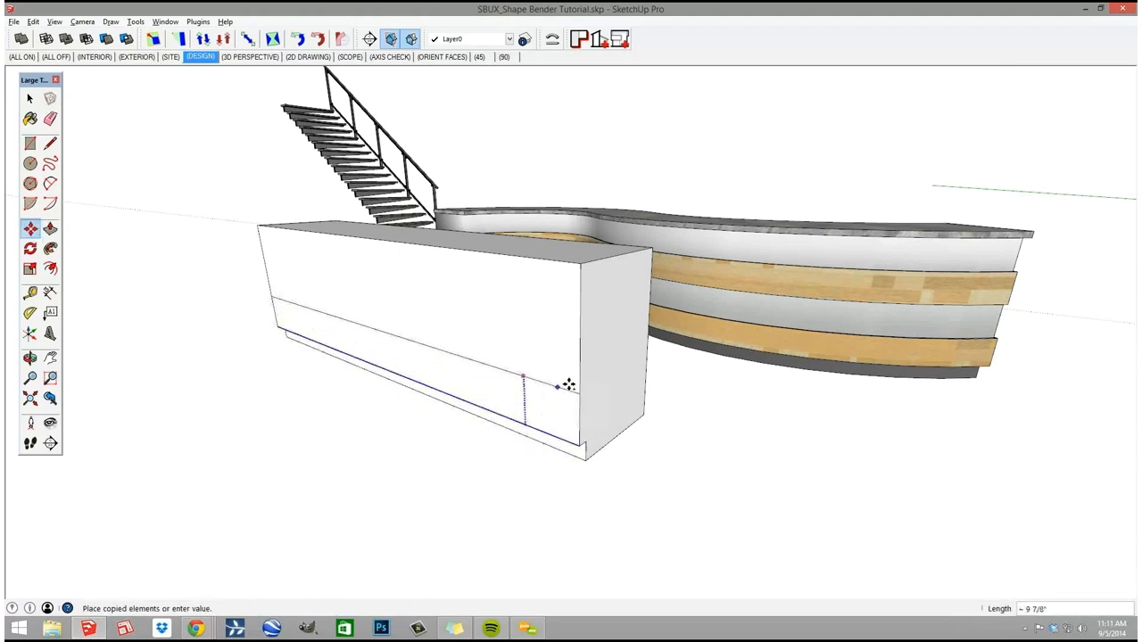
pyautogui.click(559, 381)
pyautogui.hotkey('ctrl', 'z')
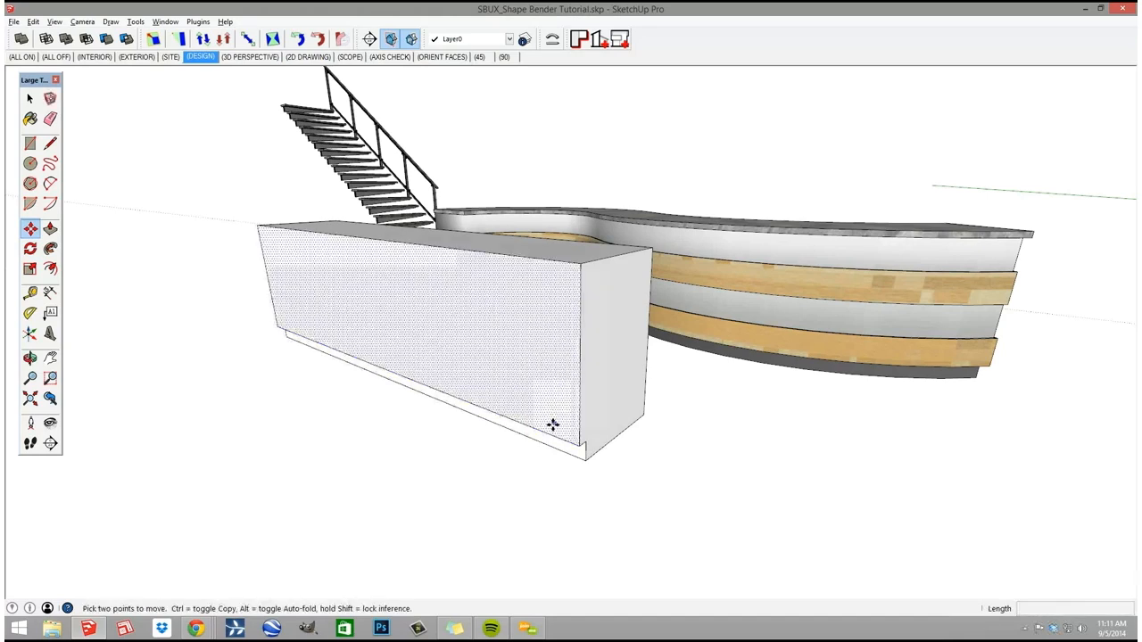
pyautogui.click(549, 435)
pyautogui.press('ctrl')
pyautogui.click(582, 263)
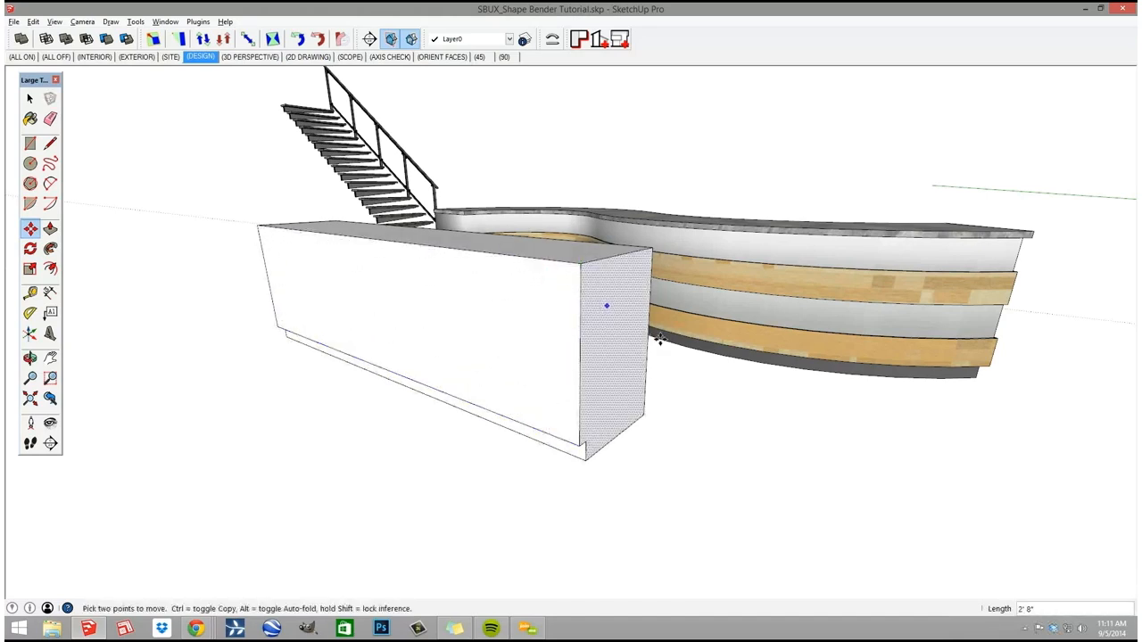
# Extrude the top of the box into a thin countertop slab and pull the slab's front face out 8".
pyautogui.press('p')
pyautogui.click(588, 255)
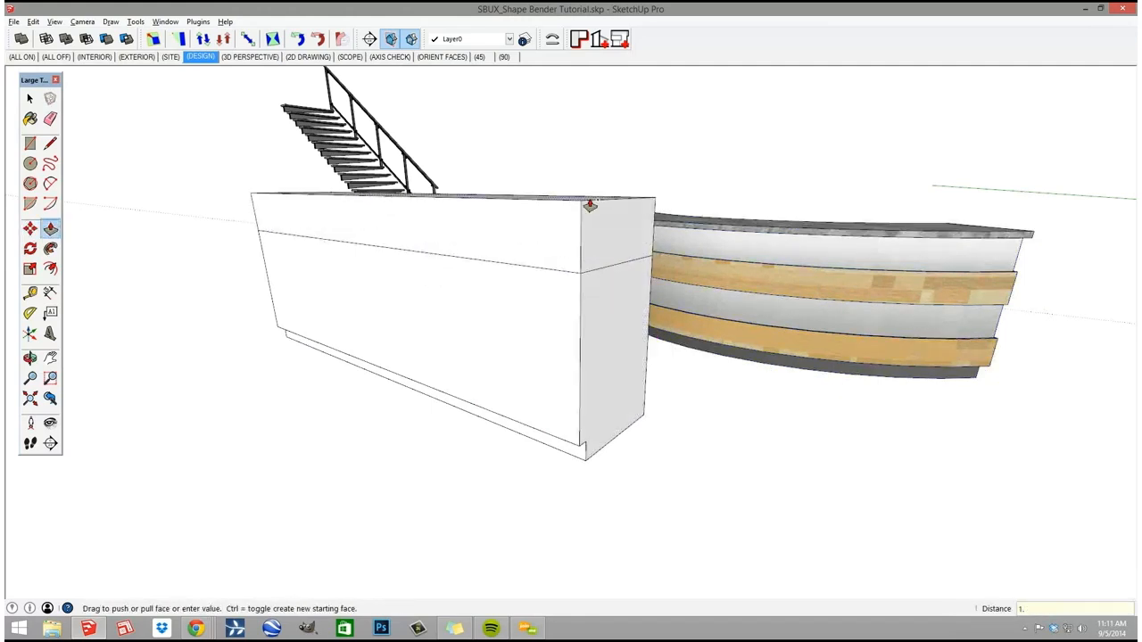
pyautogui.click(553, 263)
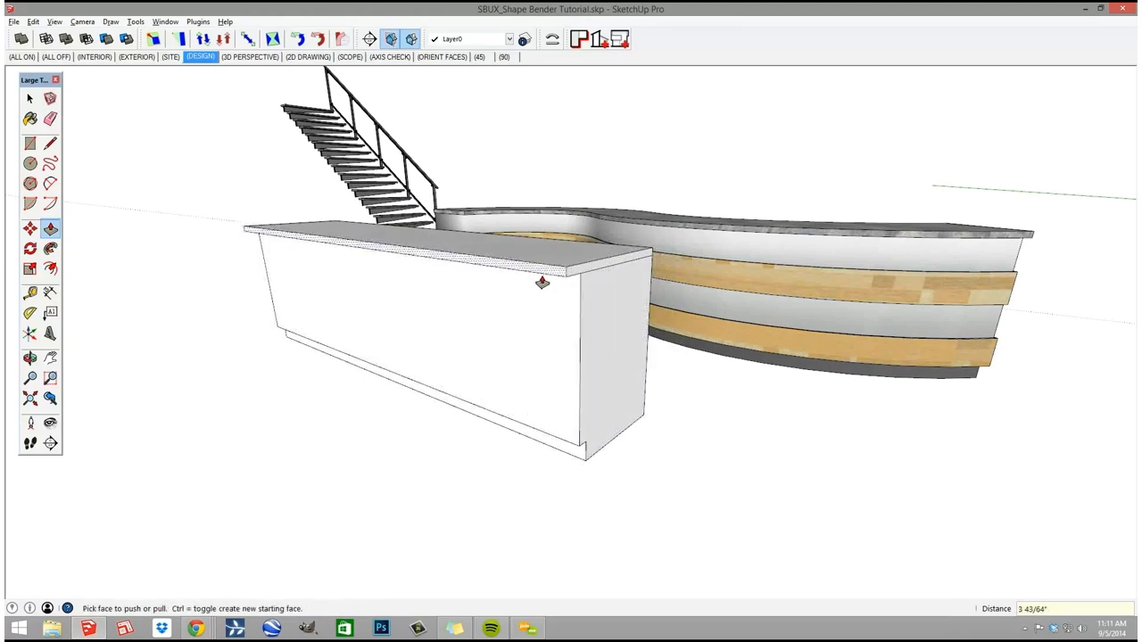
pyautogui.click(541, 282)
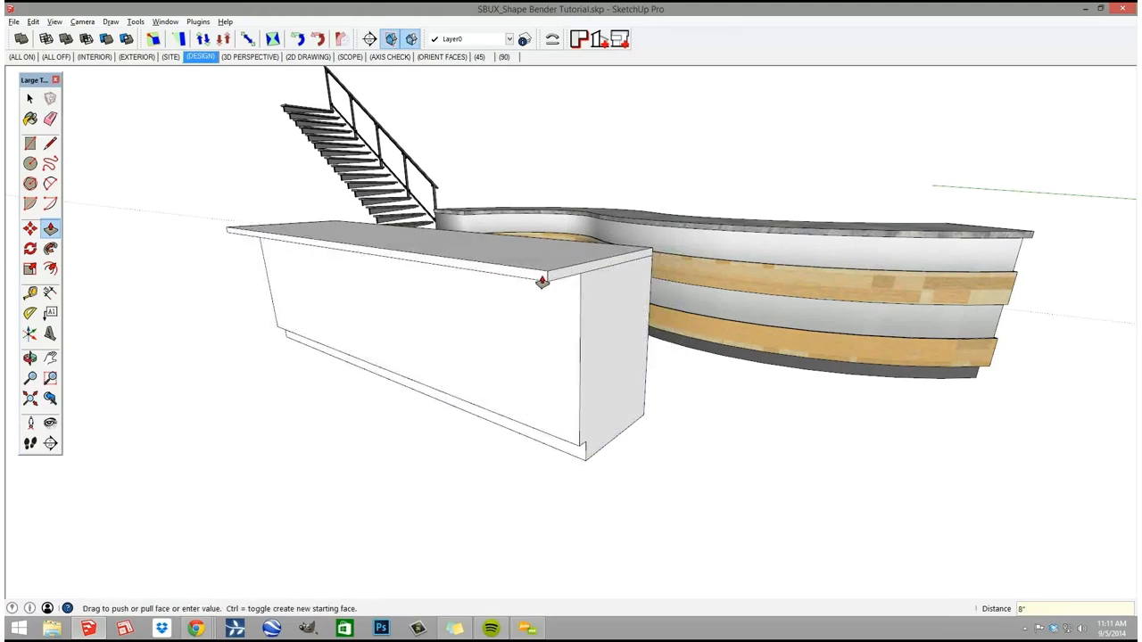
# Divide the box's front face into six horizontal bands and paint every other band, starting with the lowest, with the sampled Wood_Floor_Light material.
pyautogui.moveTo(577, 401); pyautogui.dragTo(551, 375, button='middle')
pyautogui.press('m')
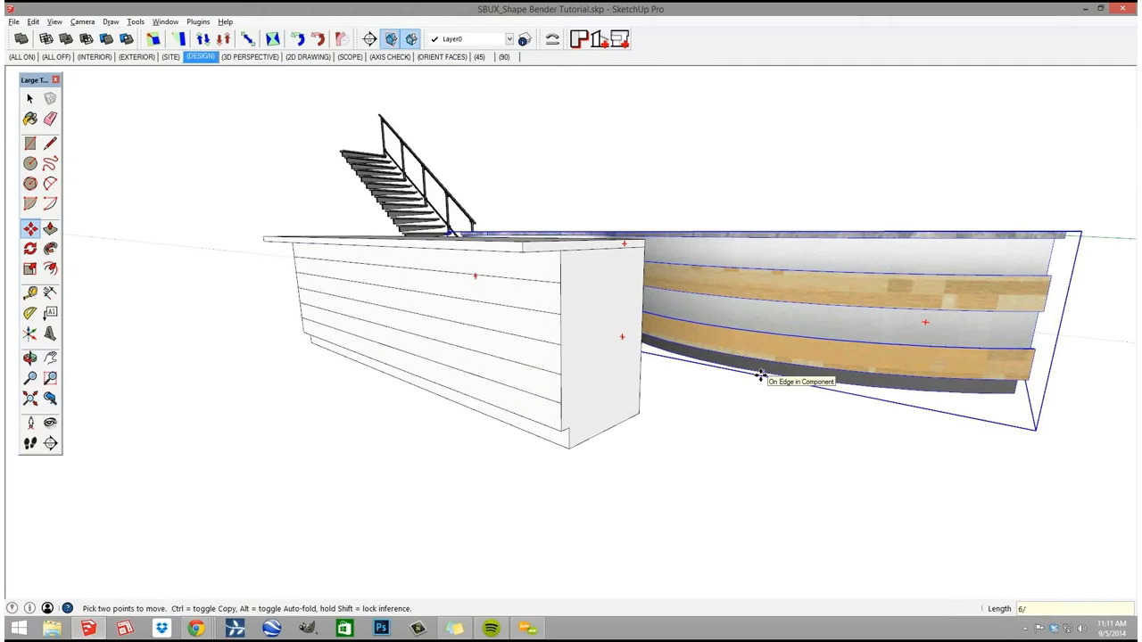
pyautogui.press('b')
pyautogui.keyDown('alt'); pyautogui.click(843, 348); pyautogui.keyUp('alt')
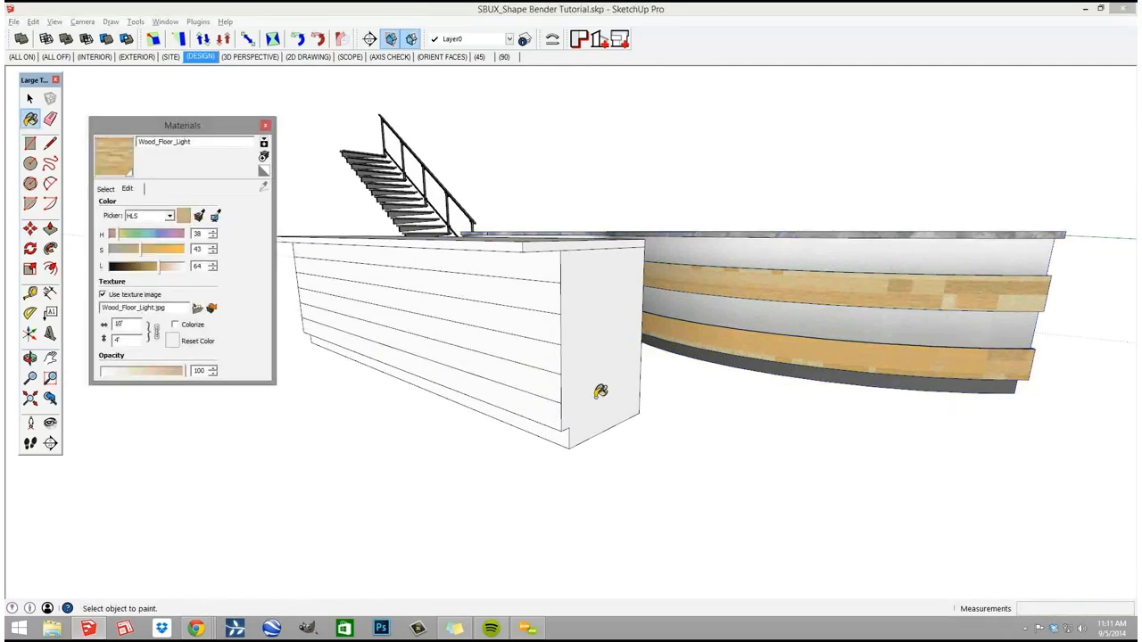
pyautogui.click(542, 402)
pyautogui.click(538, 357)
pyautogui.click(535, 294)
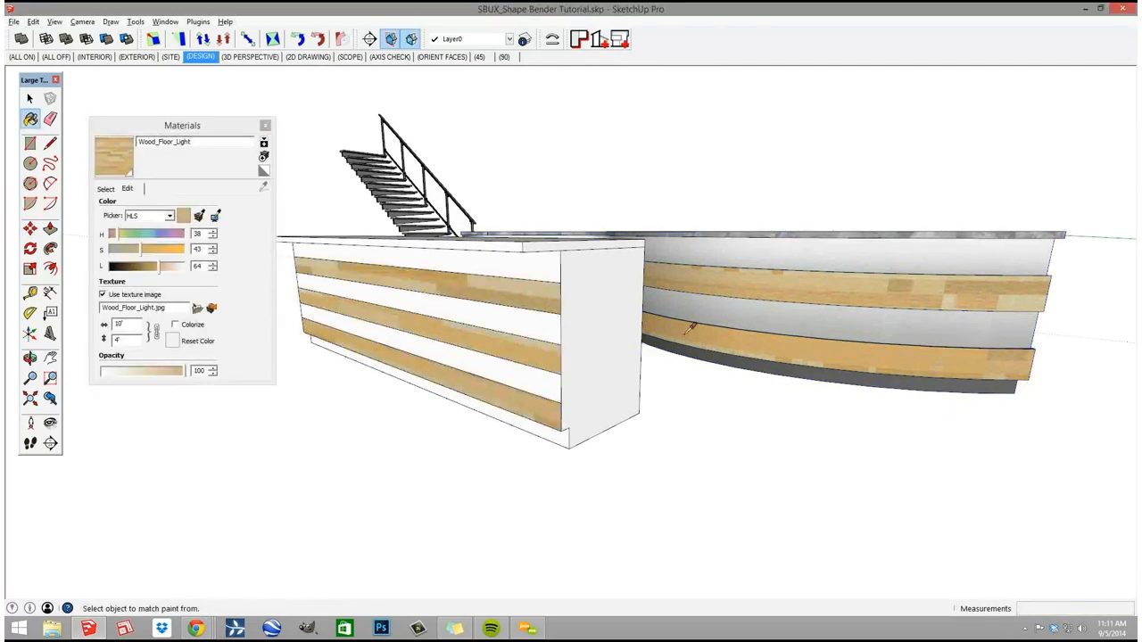
# Sample the met10 metal material from the curved counter and paint the three remaining front bands with it.
pyautogui.keyDown('alt'); pyautogui.click(685, 311); pyautogui.keyUp('alt')
pyautogui.click(544, 379)
pyautogui.click(546, 328)
pyautogui.click(545, 271)
# Pull each of the three wood bands 1" out from the front face.
pyautogui.press('p')
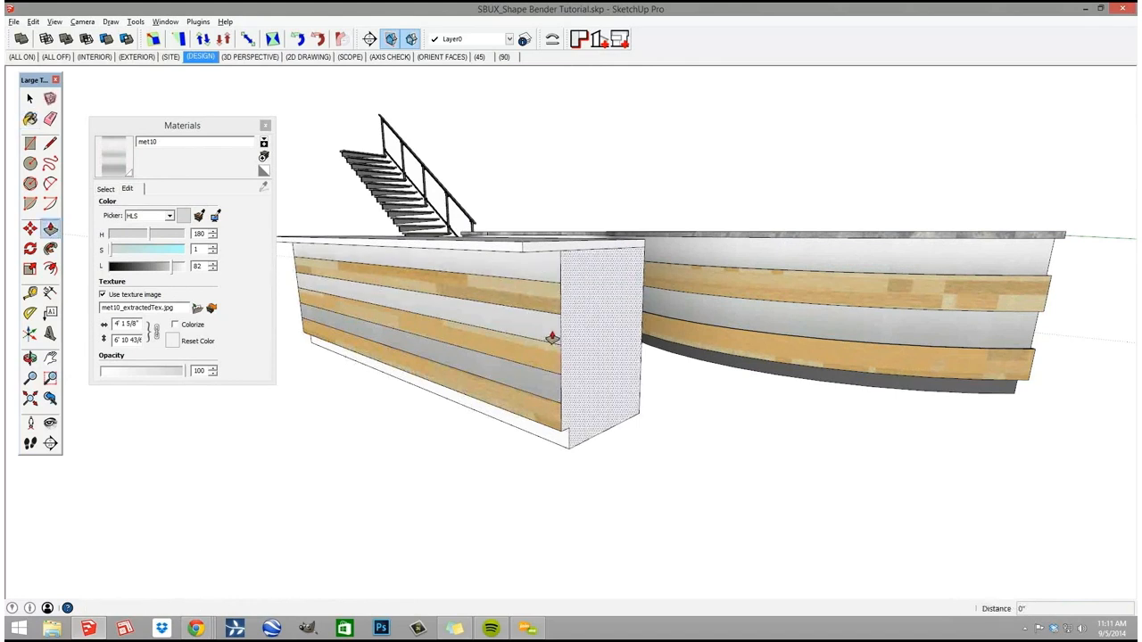
pyautogui.click(541, 310)
pyautogui.click(535, 309)
pyautogui.write('1')
pyautogui.press('Return')
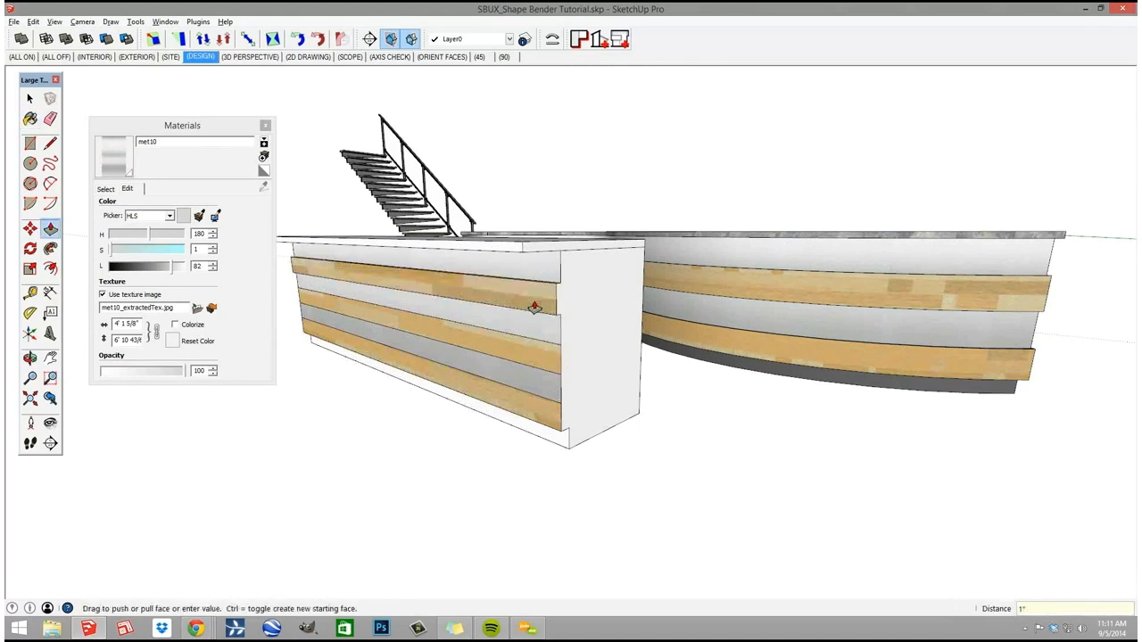
pyautogui.doubleClick(536, 362)
pyautogui.doubleClick(526, 417)
# Select the entire countertop slab of the straight counter and paint it with the curved counter's [Stone_Vein_Gray]2 material.
pyautogui.moveTo(540, 431); pyautogui.dragTo(658, 326, button='middle')
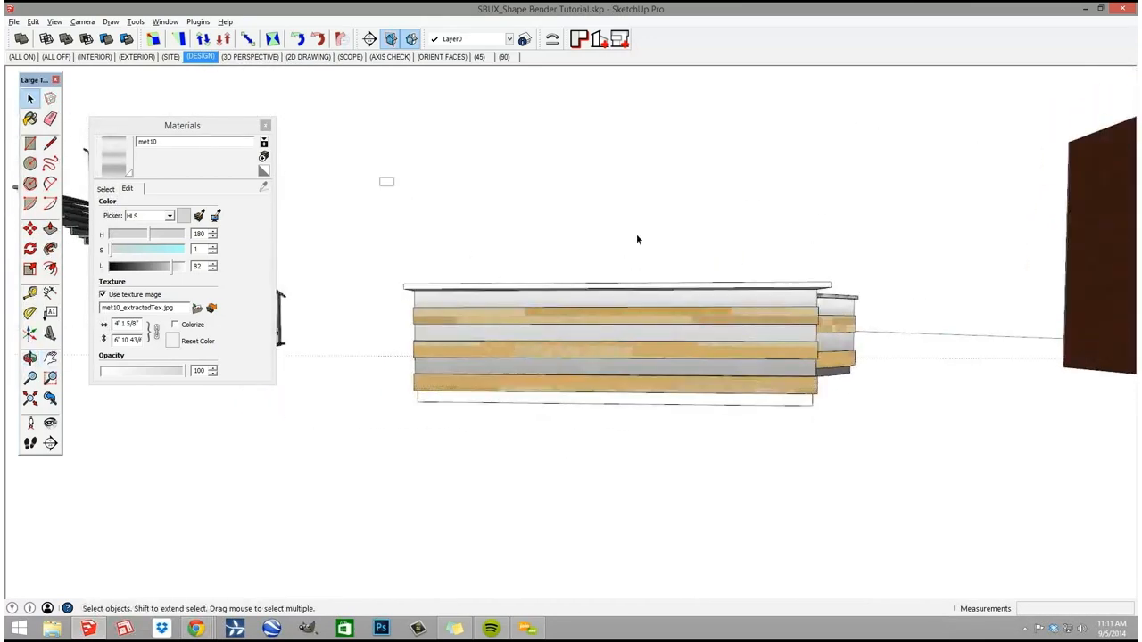
pyautogui.moveTo(379, 178); pyautogui.dragTo(886, 312)
pyautogui.moveTo(886, 312)
pyautogui.mouseDown(button='middle')
pyautogui.moveTo(566, 421)
pyautogui.moveTo(710, 390)
pyautogui.moveTo(717, 371)
pyautogui.moveTo(625, 374)
pyautogui.moveTo(707, 421)
pyautogui.moveTo(665, 493)
pyautogui.moveTo(687, 402)
pyautogui.moveTo(848, 369)
pyautogui.moveTo(830, 515)
pyautogui.moveTo(826, 396)
pyautogui.moveTo(699, 496)
pyautogui.moveTo(665, 287)
pyautogui.mouseUp(button='middle')
pyautogui.press('b')
pyautogui.click(698, 364)
# Delete the original curved counter component behind the straight counter.
pyautogui.press('space')
pyautogui.click(665, 287)
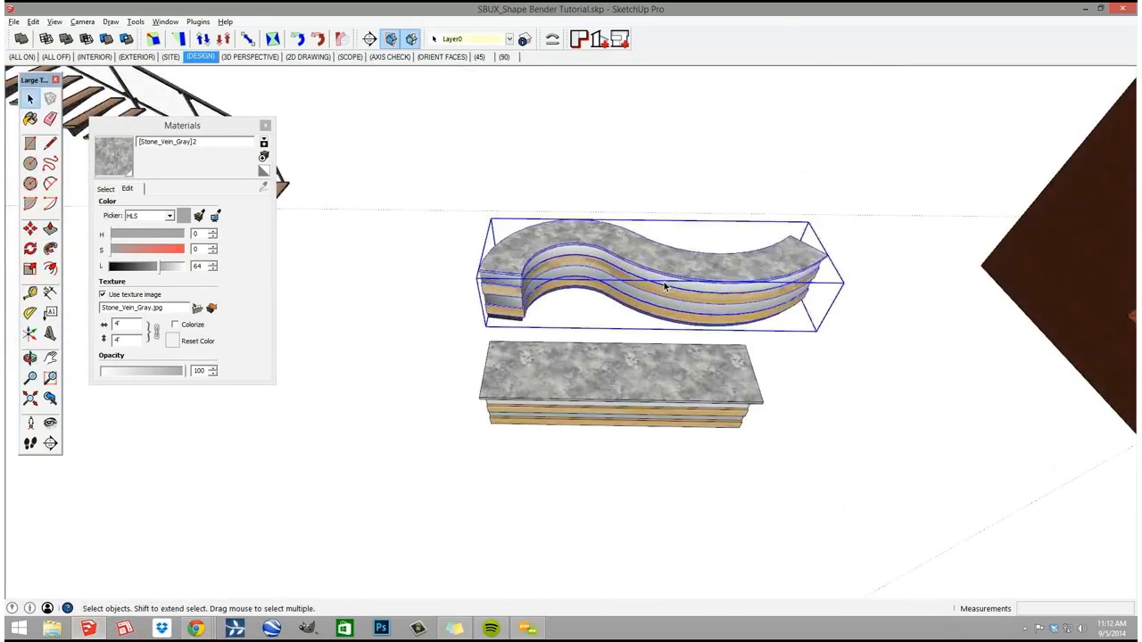
pyautogui.press('Delete')
pyautogui.moveTo(620, 373); pyautogui.dragTo(916, 374, button='middle')
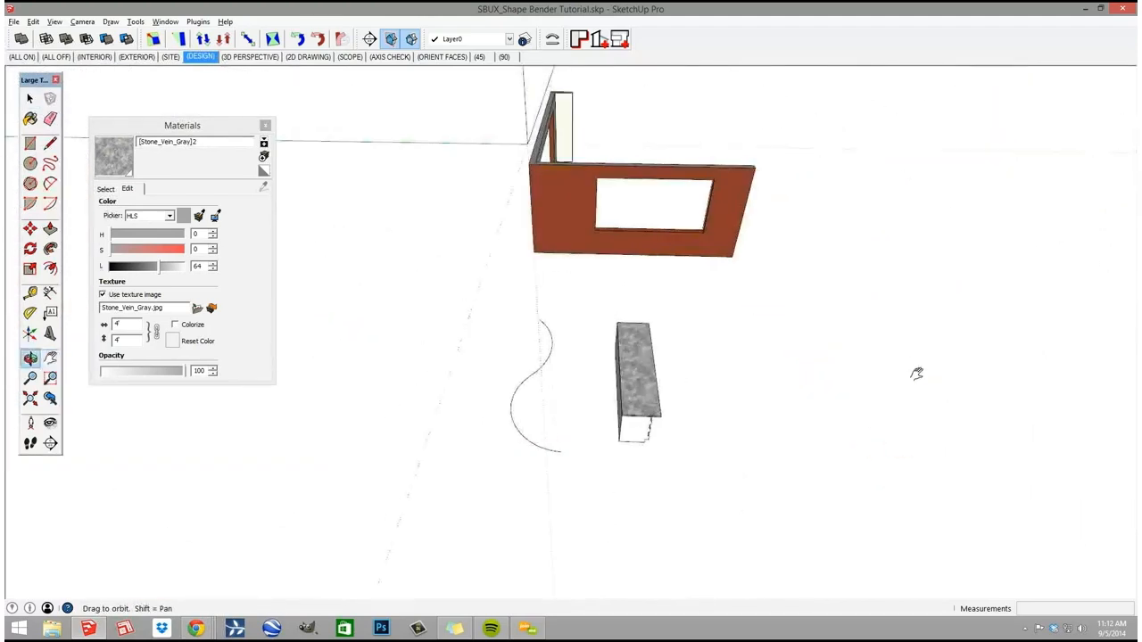
# Lengthen the straight counter by pulling its end face out 5'.
pyautogui.moveTo(727, 428); pyautogui.dragTo(650, 382)
pyautogui.press('space')
pyautogui.click(654, 381)
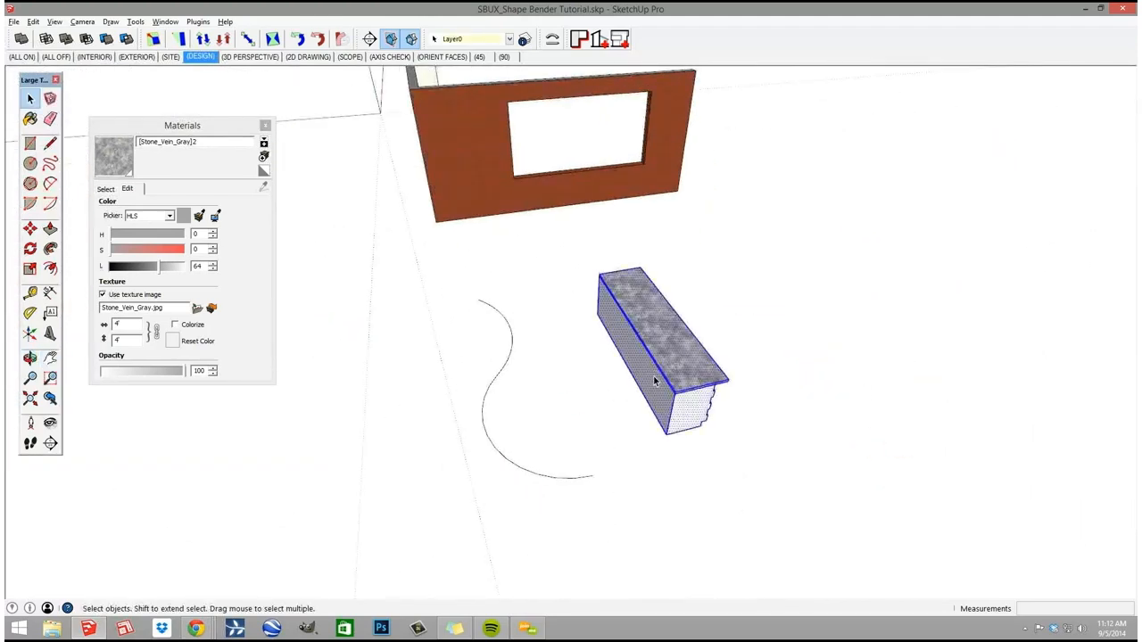
pyautogui.moveTo(746, 429); pyautogui.dragTo(424, 428, button='middle')
pyautogui.press('o')
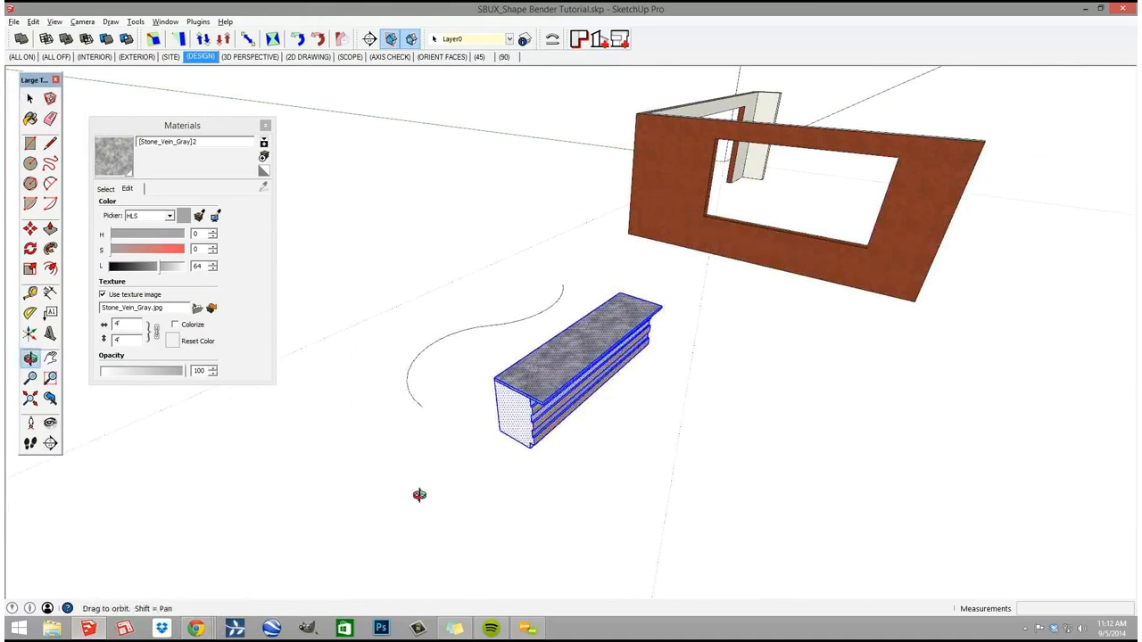
pyautogui.moveTo(421, 495); pyautogui.dragTo(692, 470)
pyautogui.press('space')
pyautogui.press('e')
pyautogui.scroll(3, 693, 383)
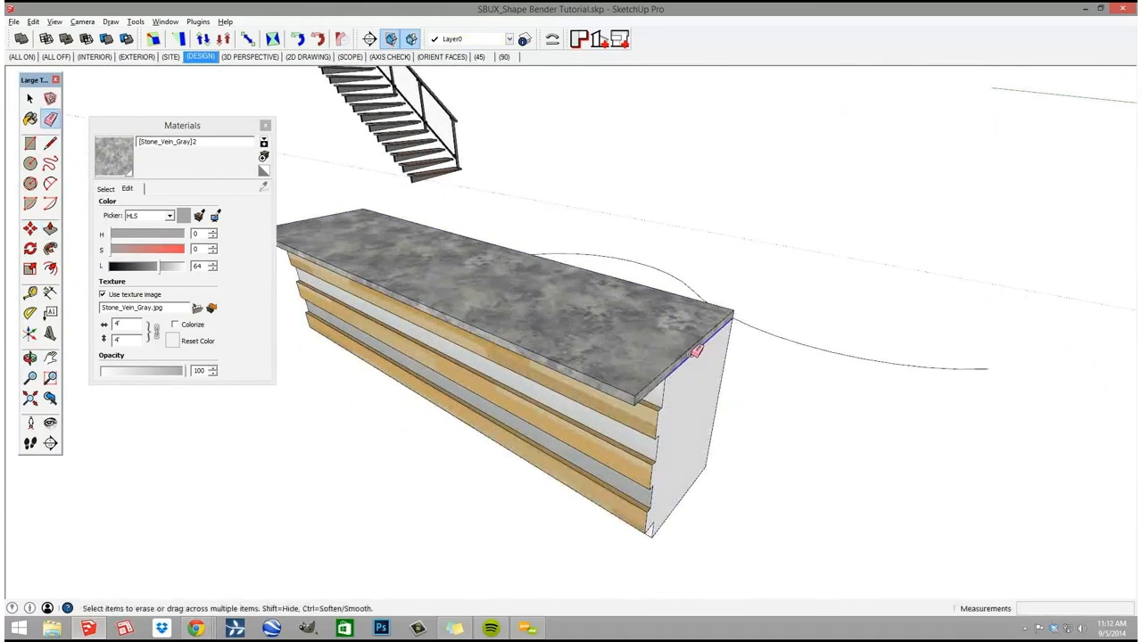
pyautogui.press('p')
pyautogui.moveTo(701, 436); pyautogui.dragTo(681, 426)
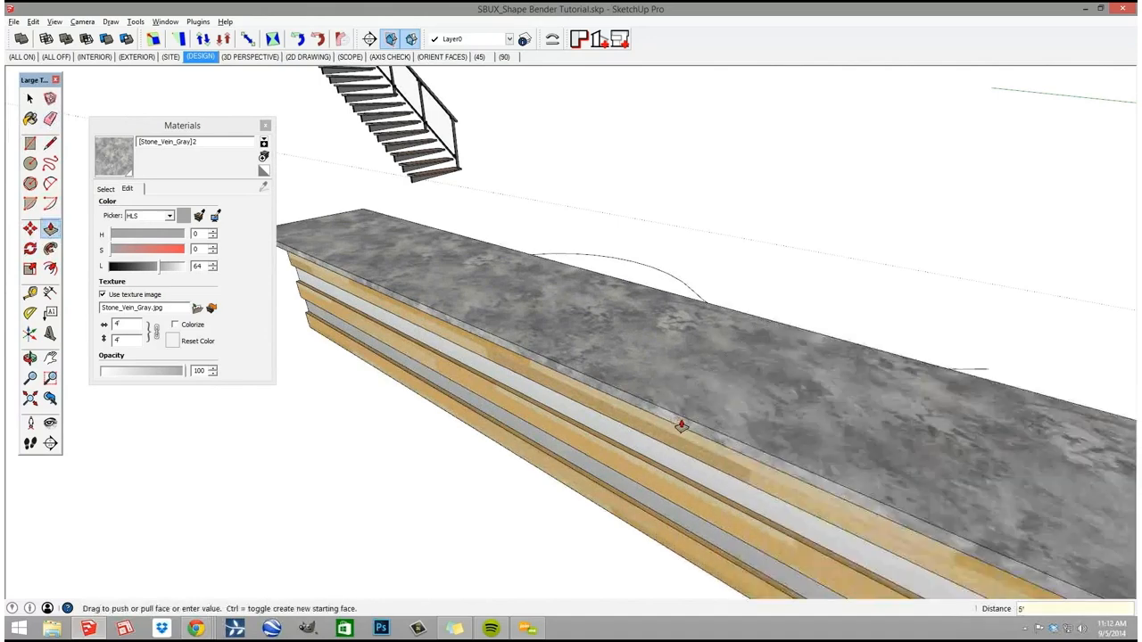
pyautogui.scroll(-5, 658, 416)
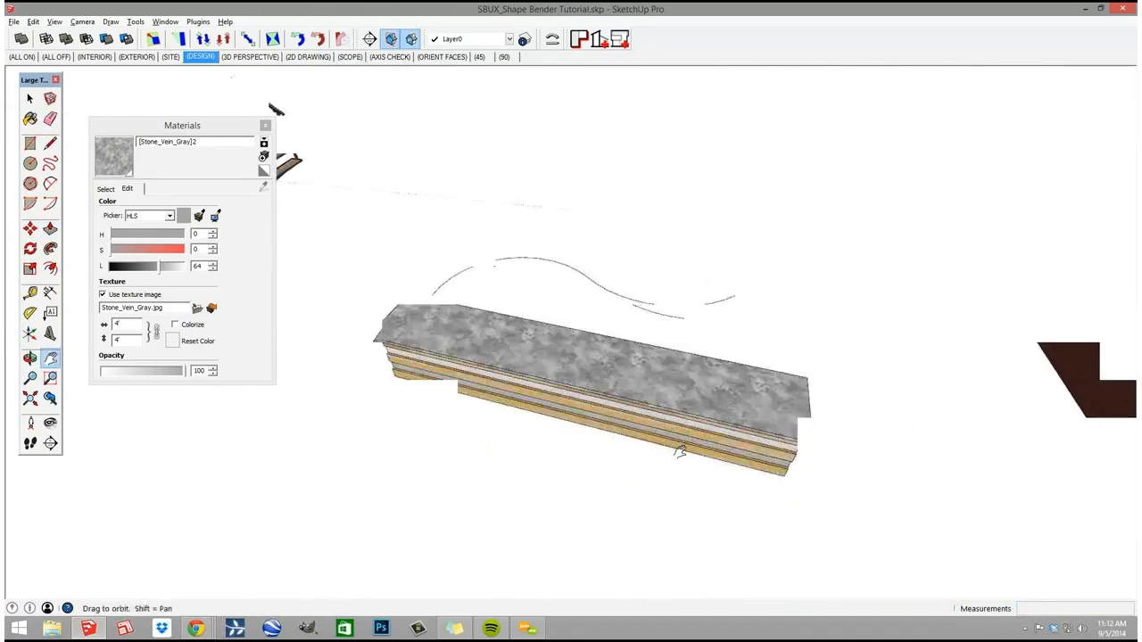
# Select all connected geometry of the lengthened counter and make it a group.
pyautogui.press('space')
pyautogui.click(620, 401)
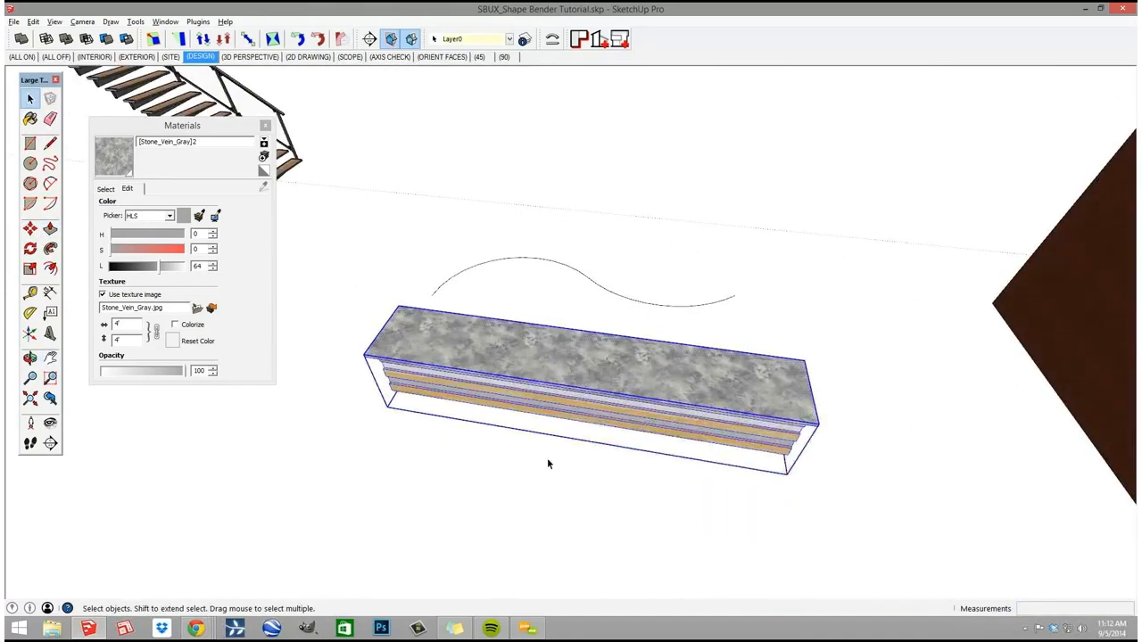
pyautogui.moveTo(546, 458); pyautogui.dragTo(650, 352, button='middle')
pyautogui.tripleClick(651, 351)
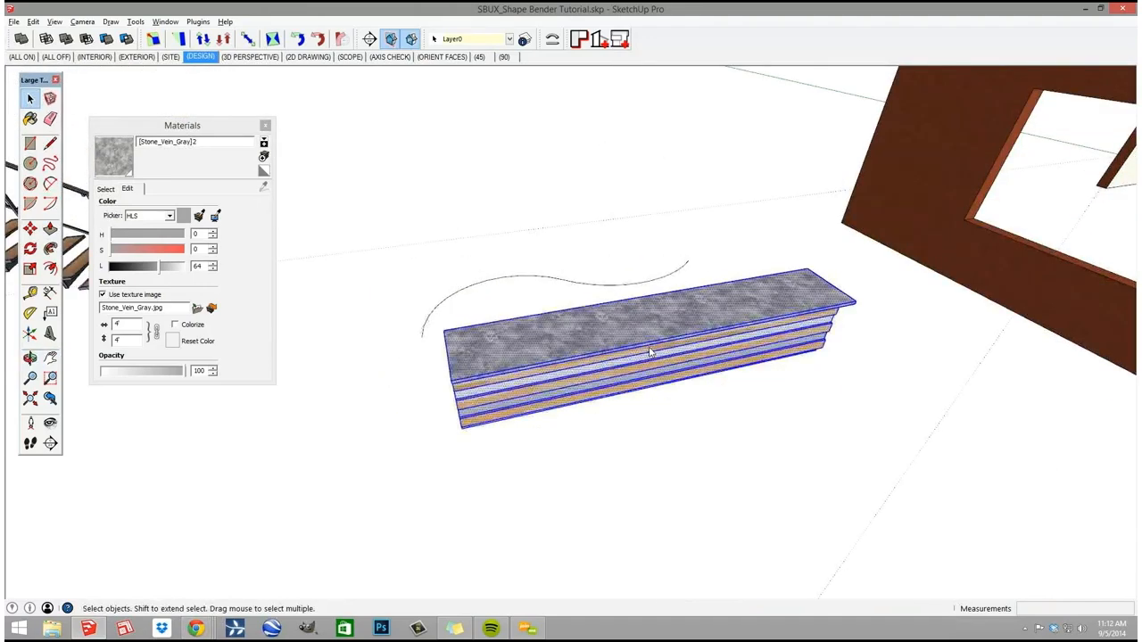
pyautogui.rightClick(651, 350)
pyautogui.click(698, 449)
# Draw an S-shaped path of two connected arcs on the ground behind the counter.
pyautogui.moveTo(642, 505); pyautogui.dragTo(849, 414, button='middle')
pyautogui.moveTo(557, 389); pyautogui.dragTo(691, 464, button='middle')
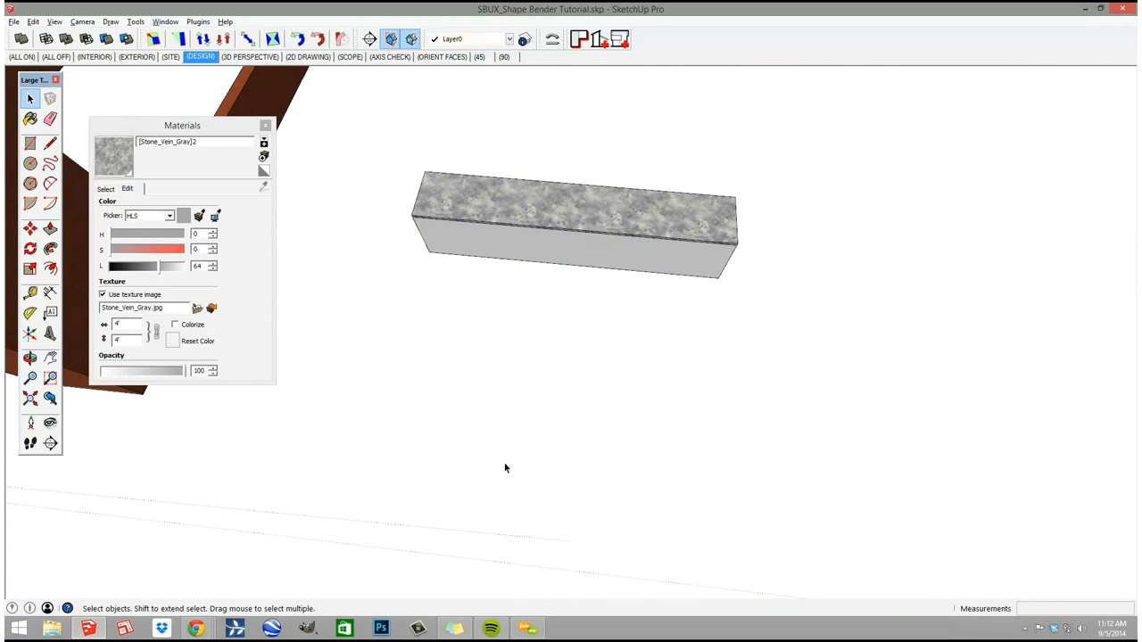
pyautogui.press('a')
pyautogui.click(397, 395)
pyautogui.click(556, 411)
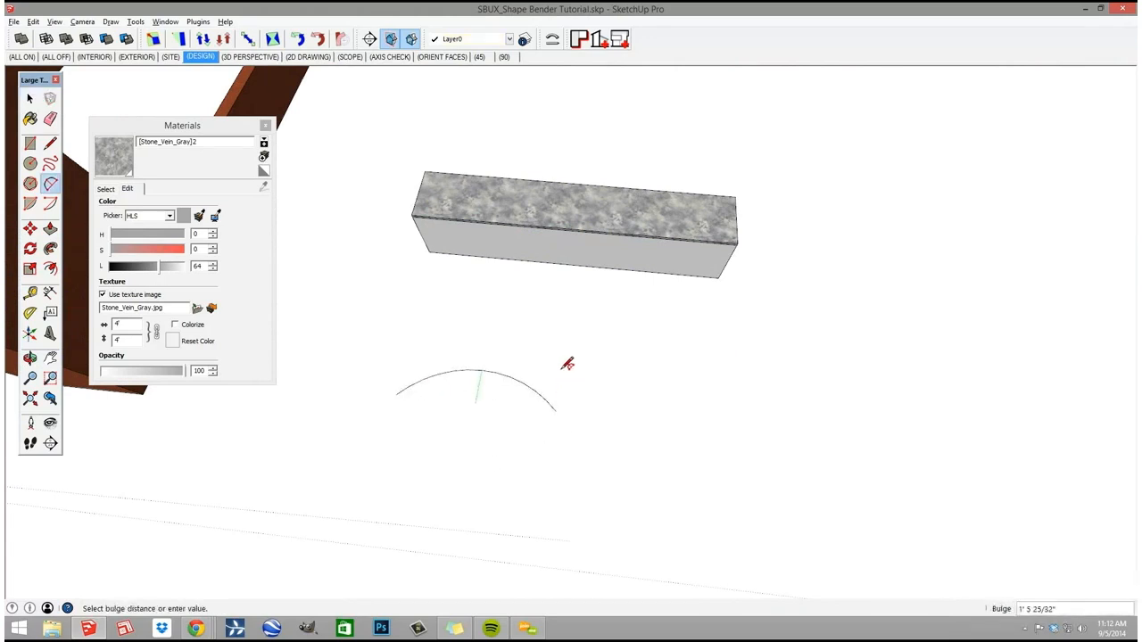
pyautogui.click(556, 410)
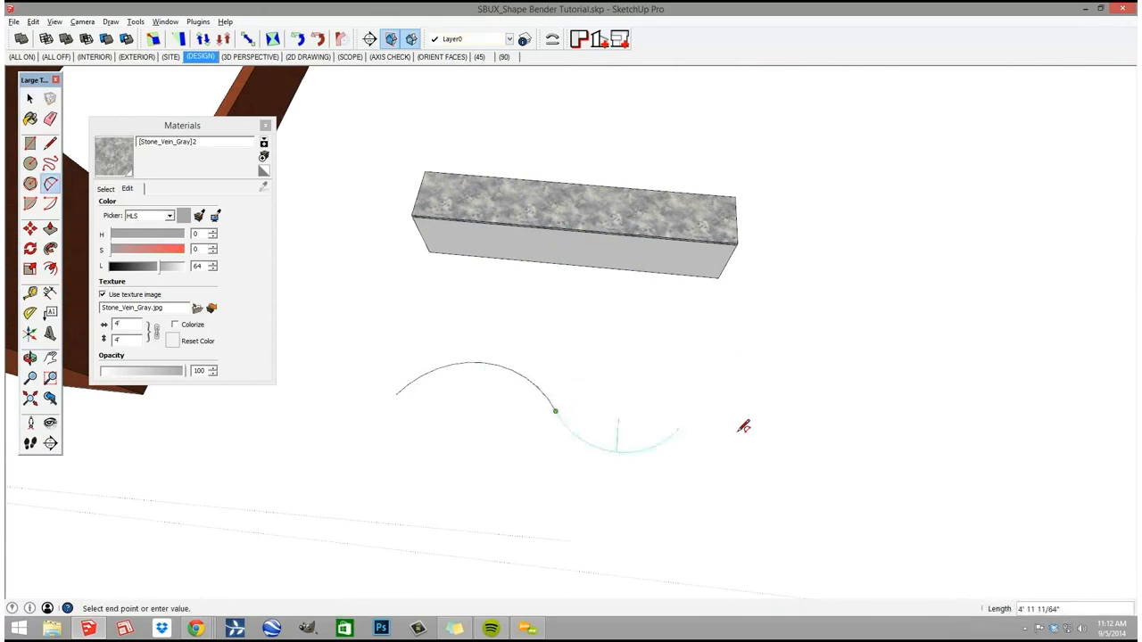
pyautogui.click(761, 434)
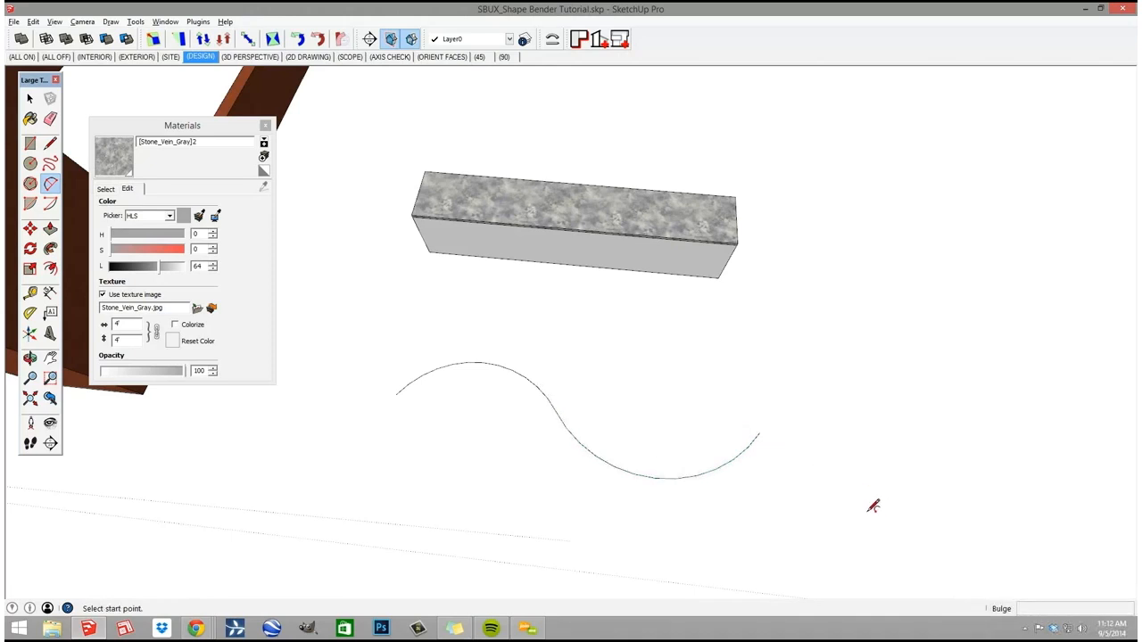
# Draw a straight line about 15' 3" long along the counter's bottom back edge, parallel to the red axis.
pyautogui.moveTo(721, 332); pyautogui.dragTo(593, 380, button='middle')
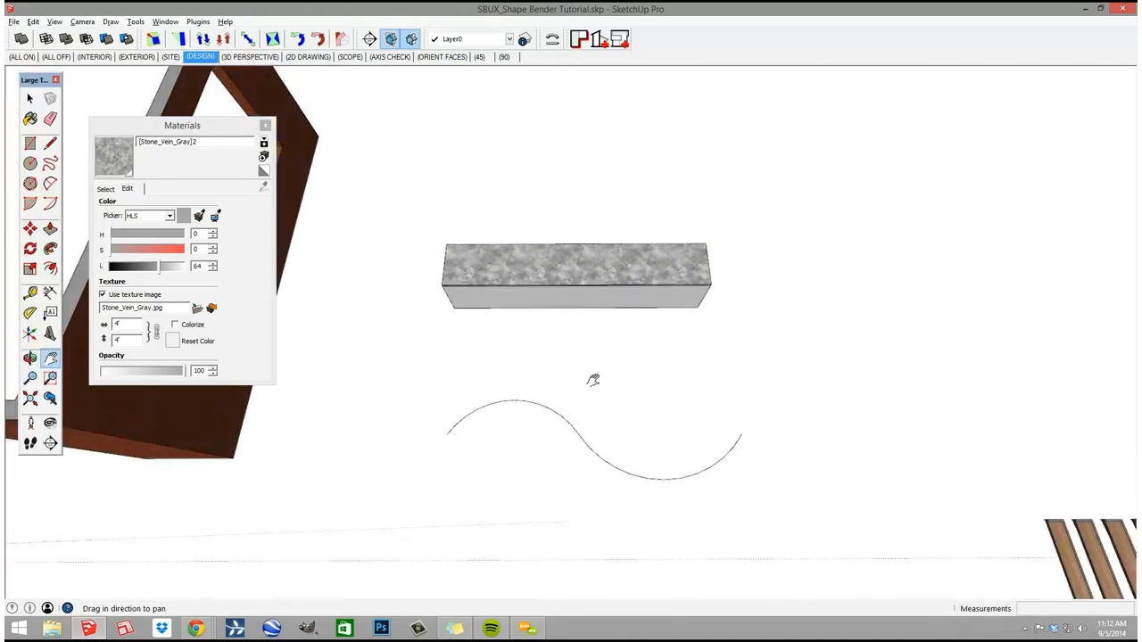
pyautogui.press('l')
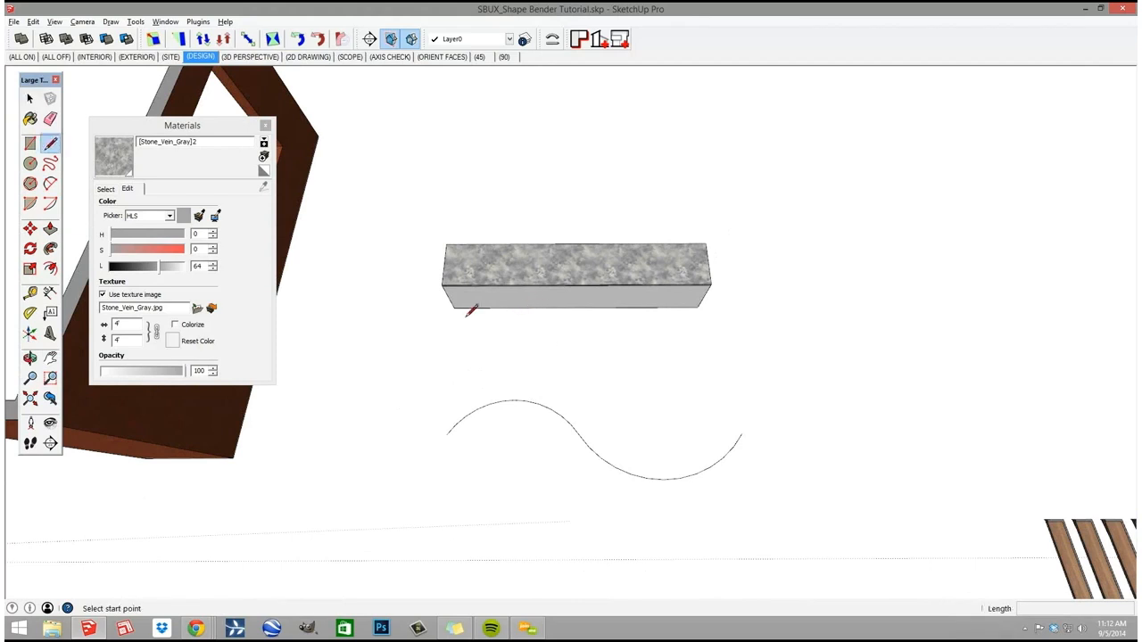
pyautogui.click(457, 306)
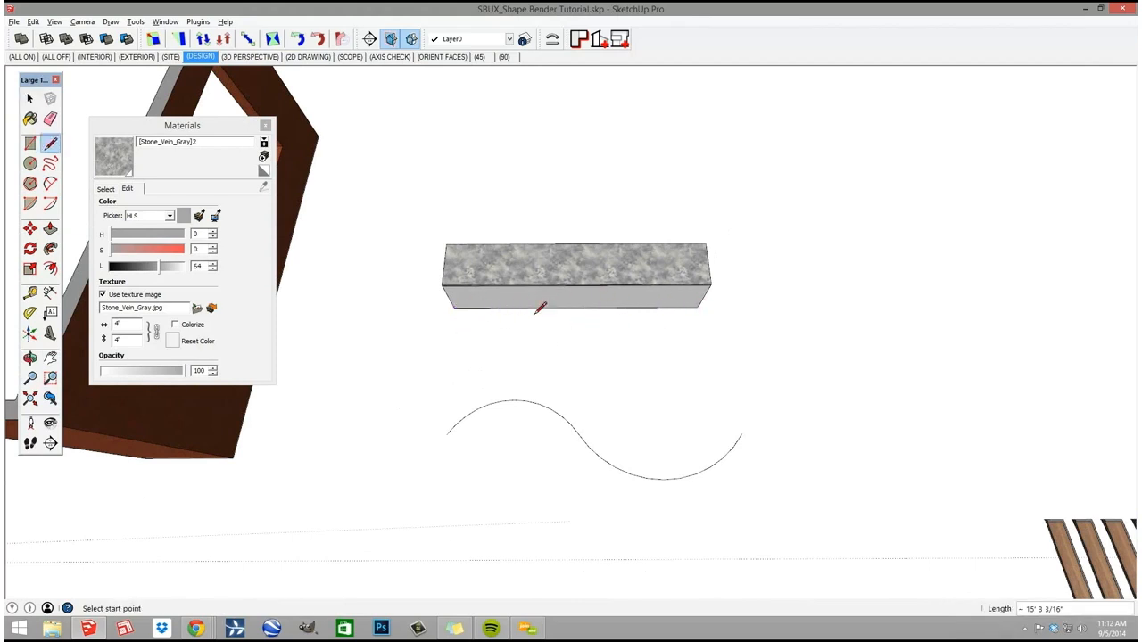
# Try moving the straight line away from the counter's bottom back edge toward the S-curve.
pyautogui.click(627, 310)
pyautogui.press('m')
pyautogui.click(636, 339)
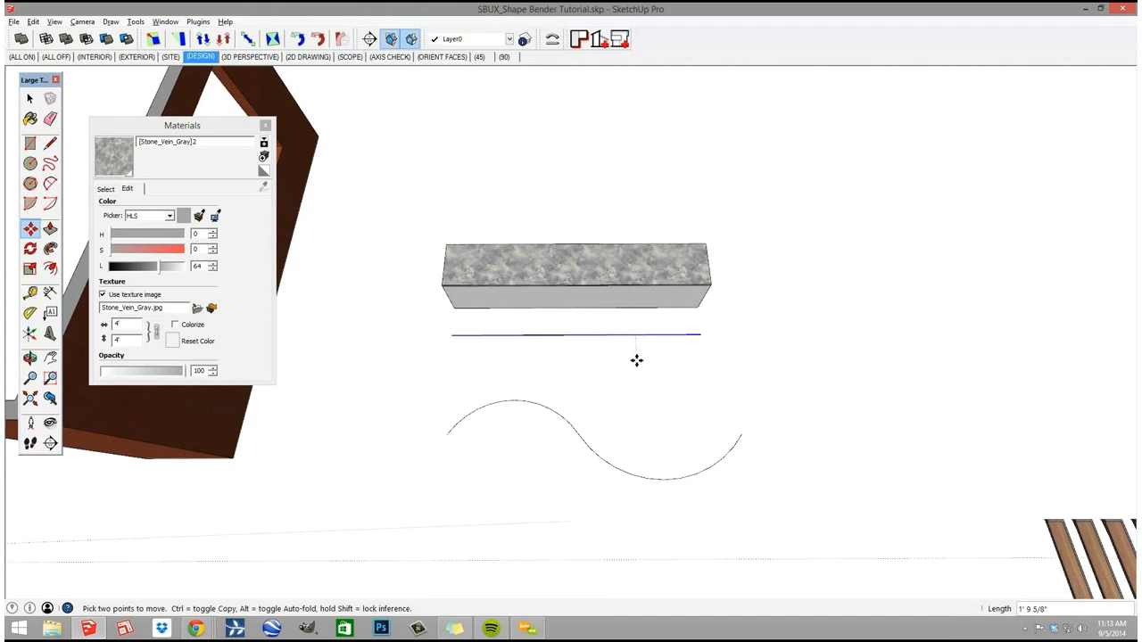
pyautogui.press('space')
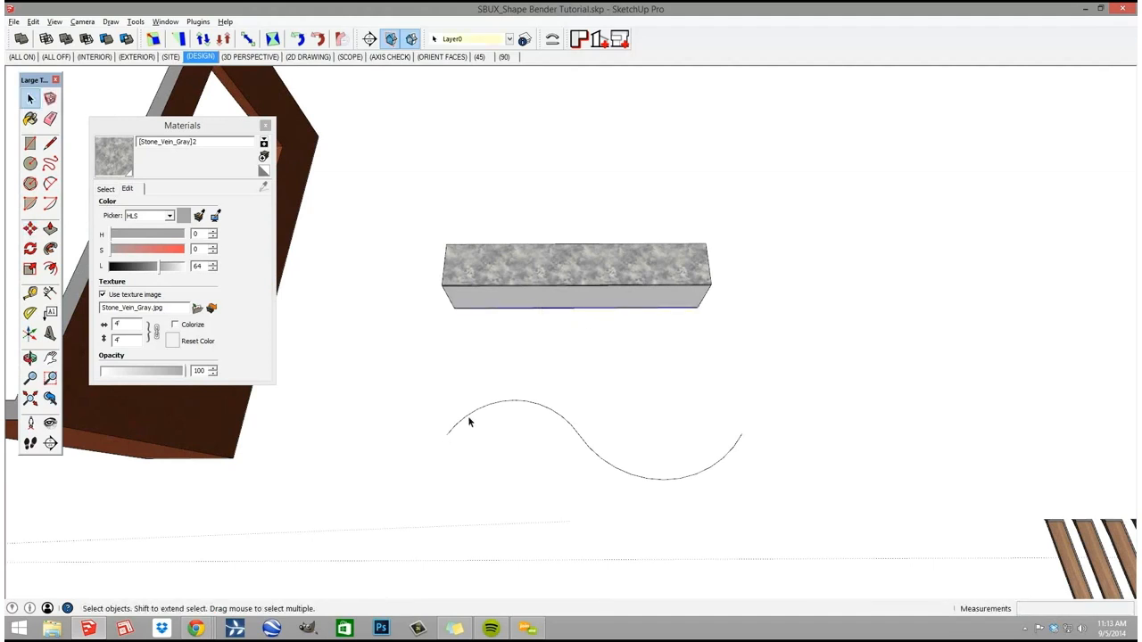
# Locate Shape Bender in the list of available toolbars and float its toolbar just above the counter.
pyautogui.moveTo(747, 431); pyautogui.dragTo(434, 190, button='middle')
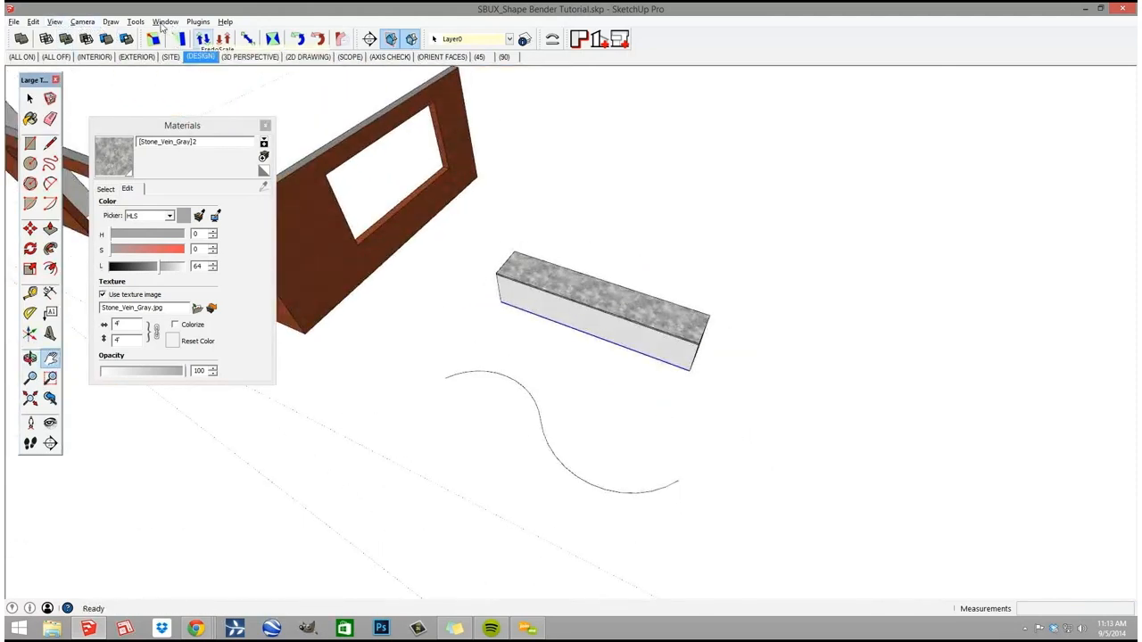
pyautogui.click(53, 22)
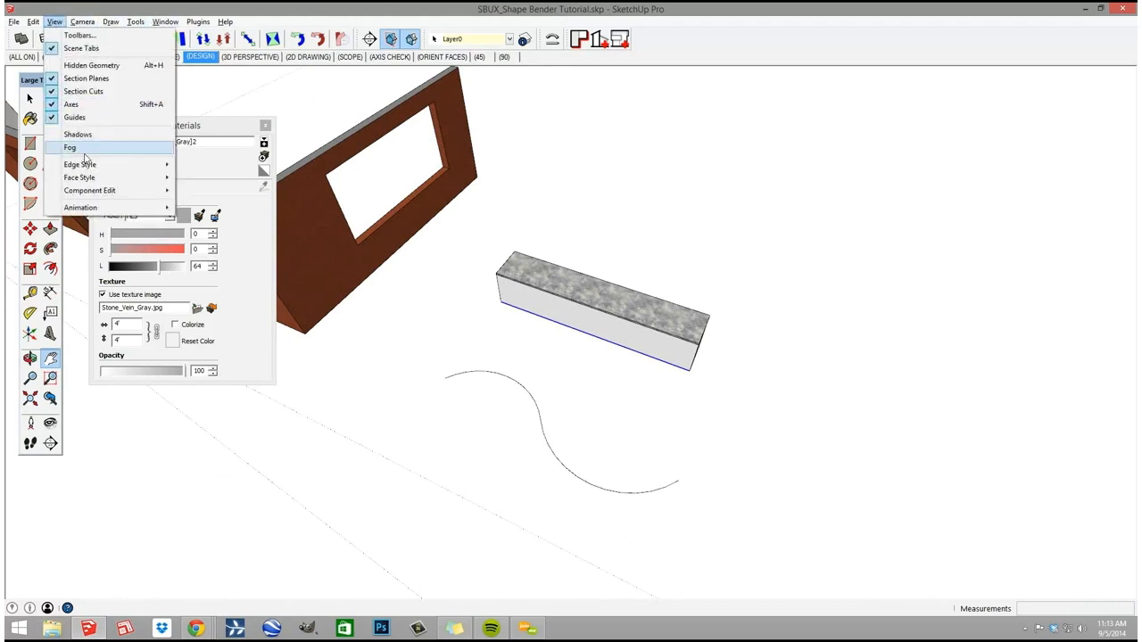
pyautogui.click(82, 36)
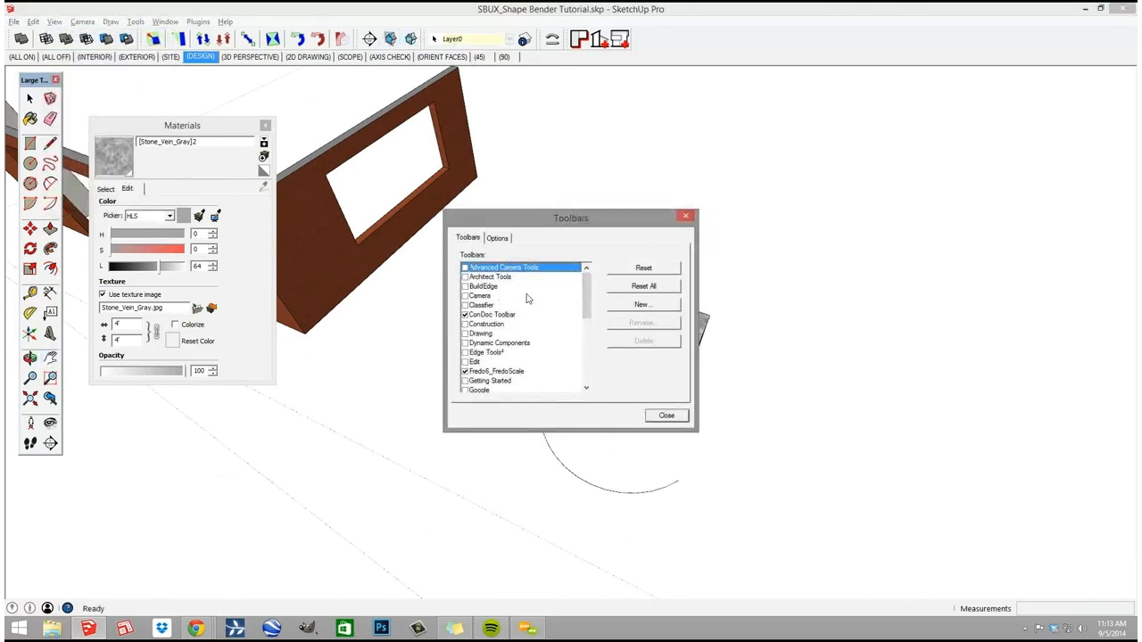
pyautogui.moveTo(588, 304); pyautogui.dragTo(511, 342)
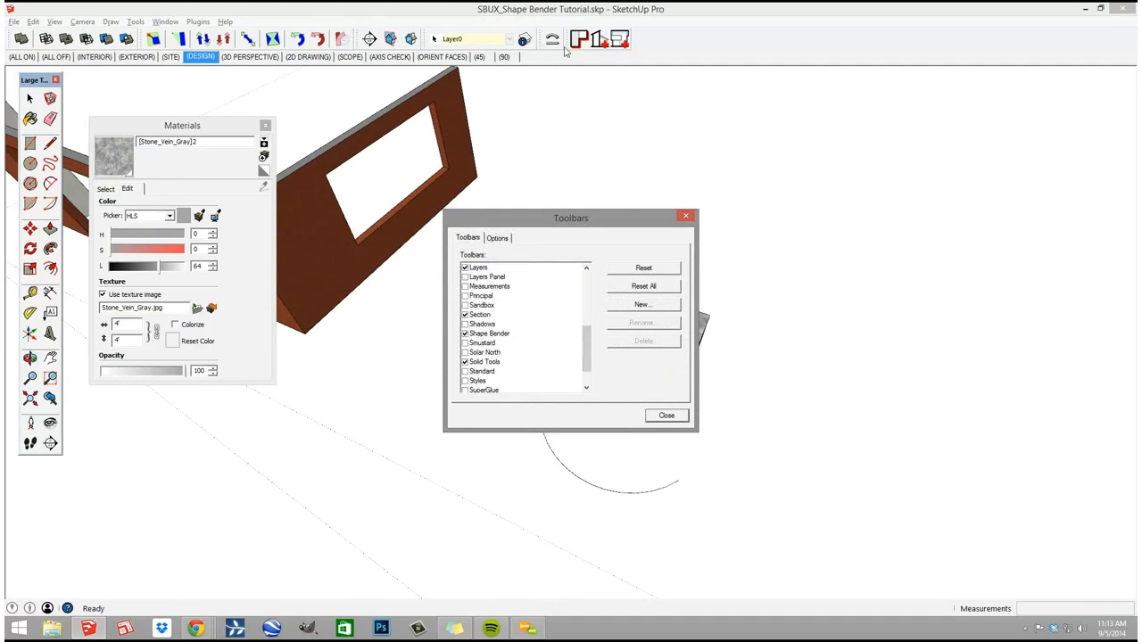
pyautogui.click(521, 11)
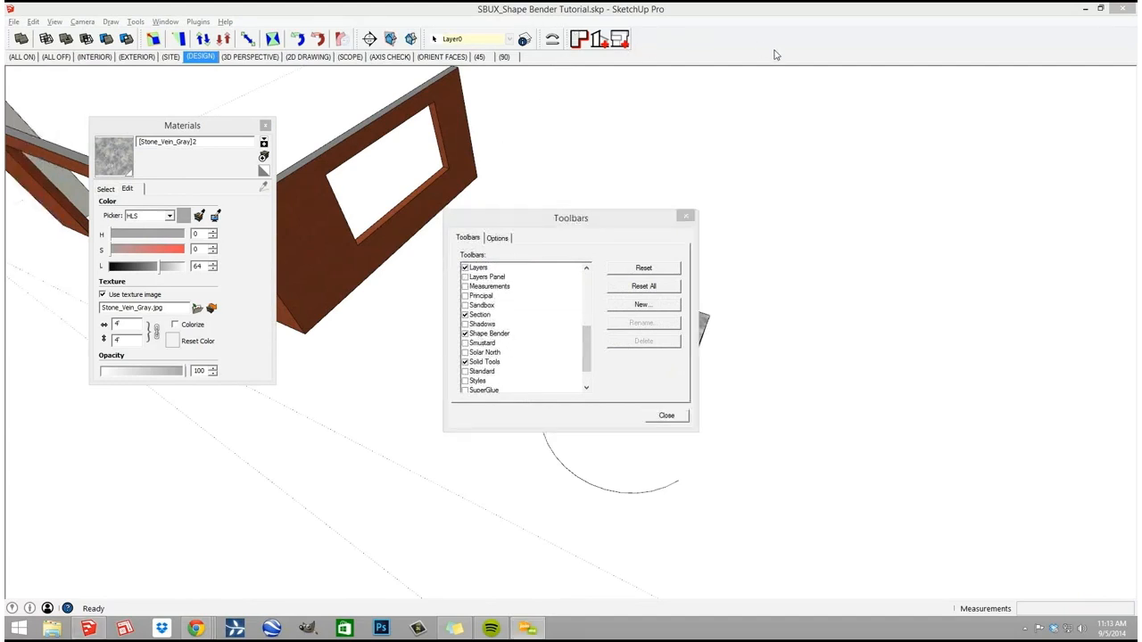
pyautogui.moveTo(538, 38); pyautogui.dragTo(892, 282)
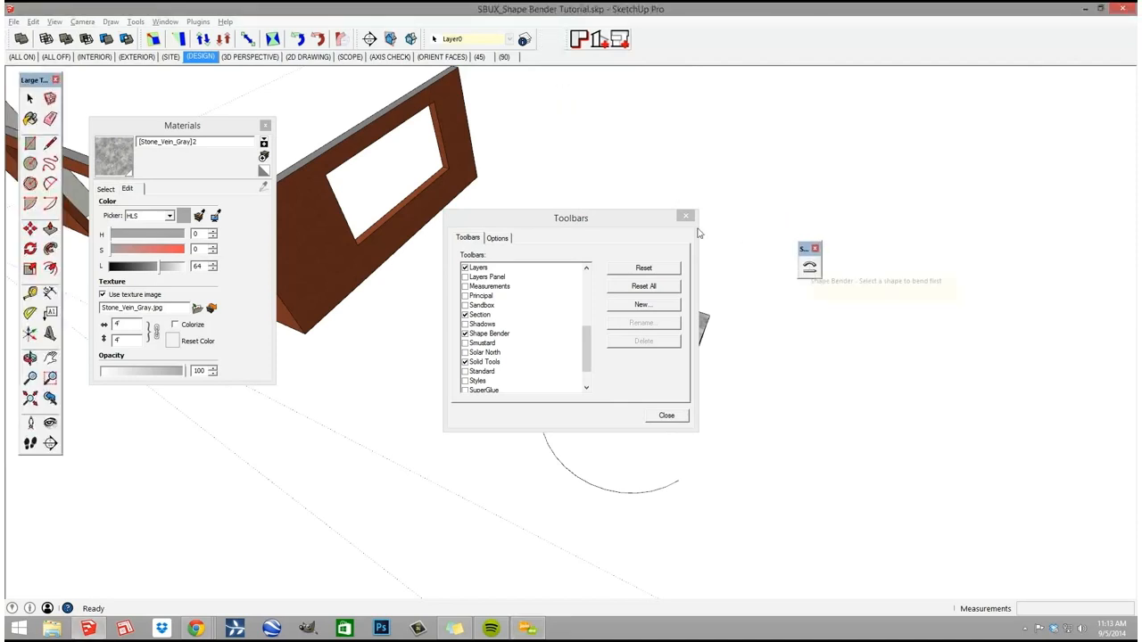
pyautogui.click(685, 216)
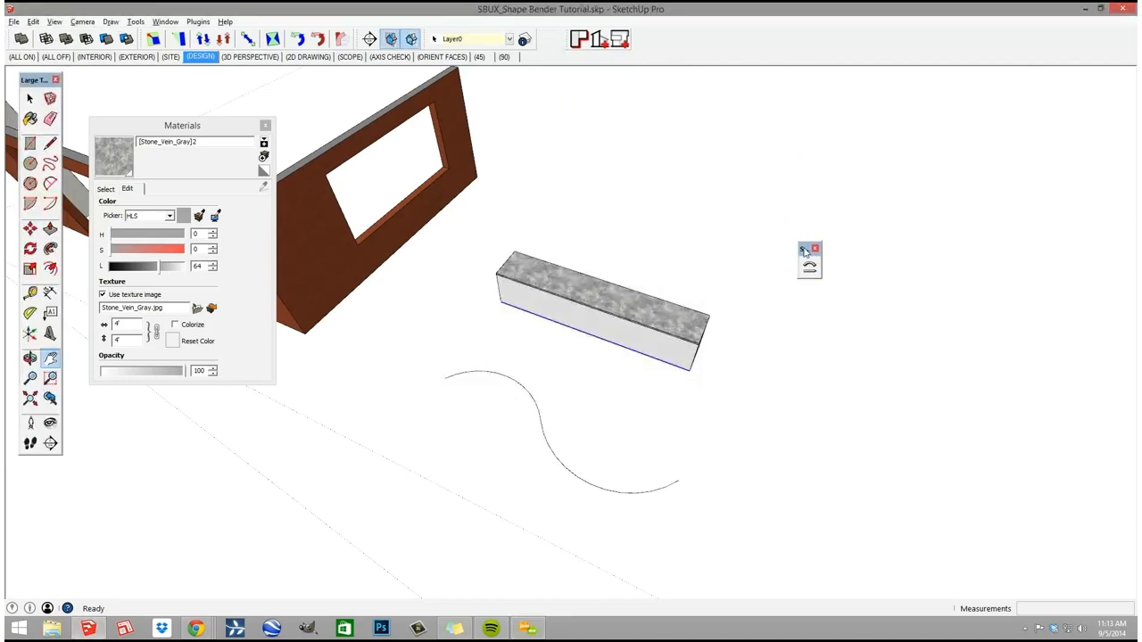
pyautogui.moveTo(805, 249); pyautogui.dragTo(604, 193)
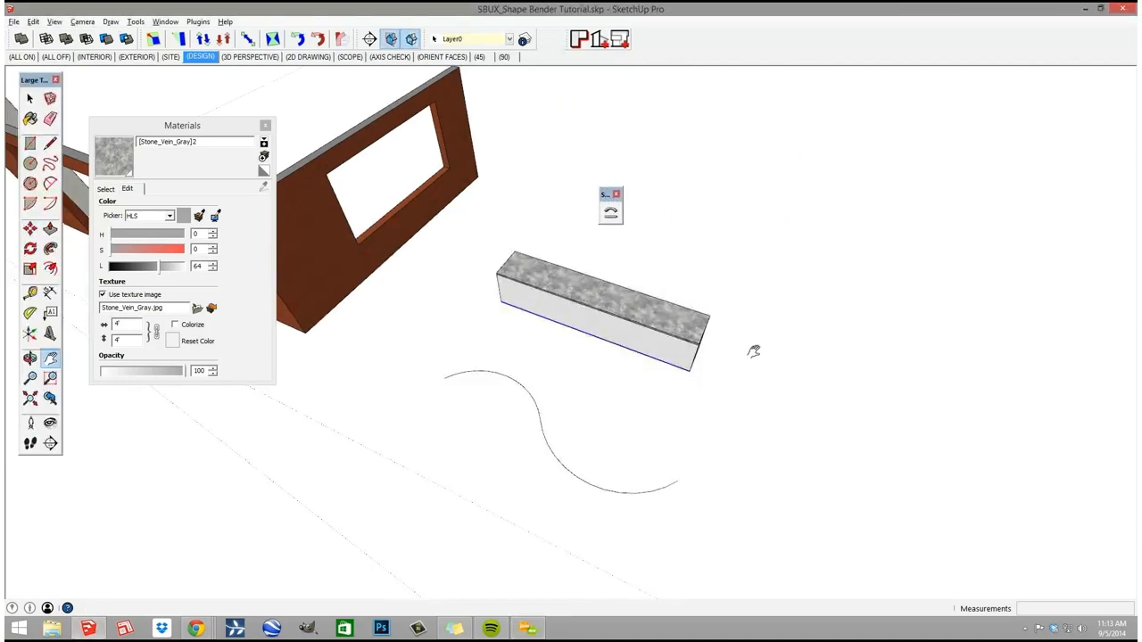
# Select the grouped counter and save the model.
pyautogui.press('space')
pyautogui.click(647, 315)
pyautogui.moveTo(745, 430); pyautogui.dragTo(740, 418, button='middle')
pyautogui.click(13, 22)
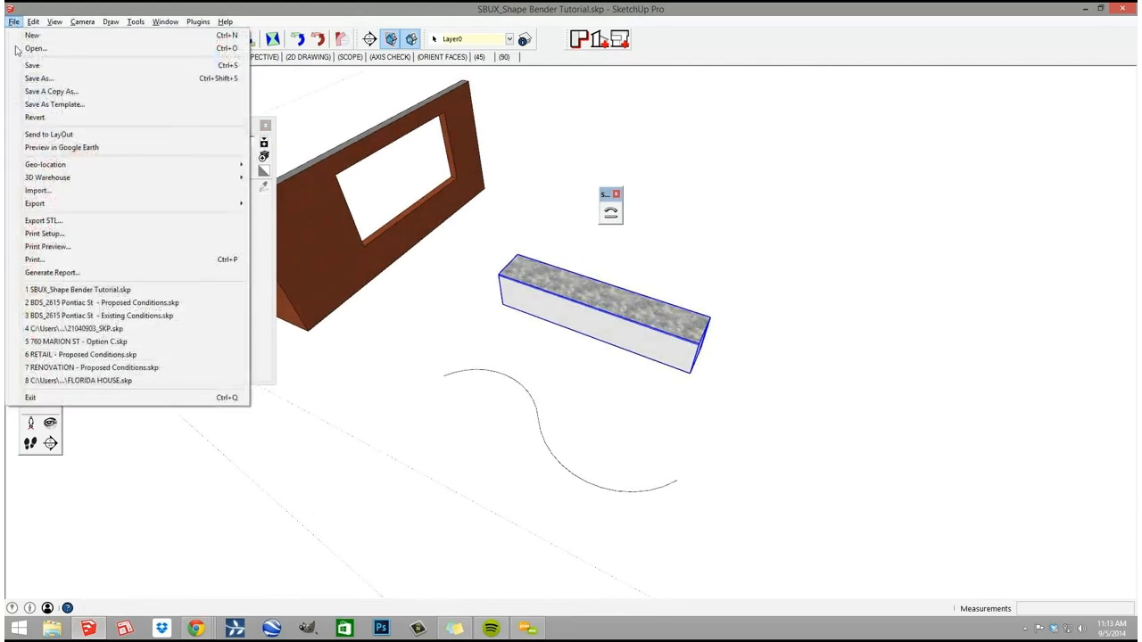
pyautogui.click(35, 68)
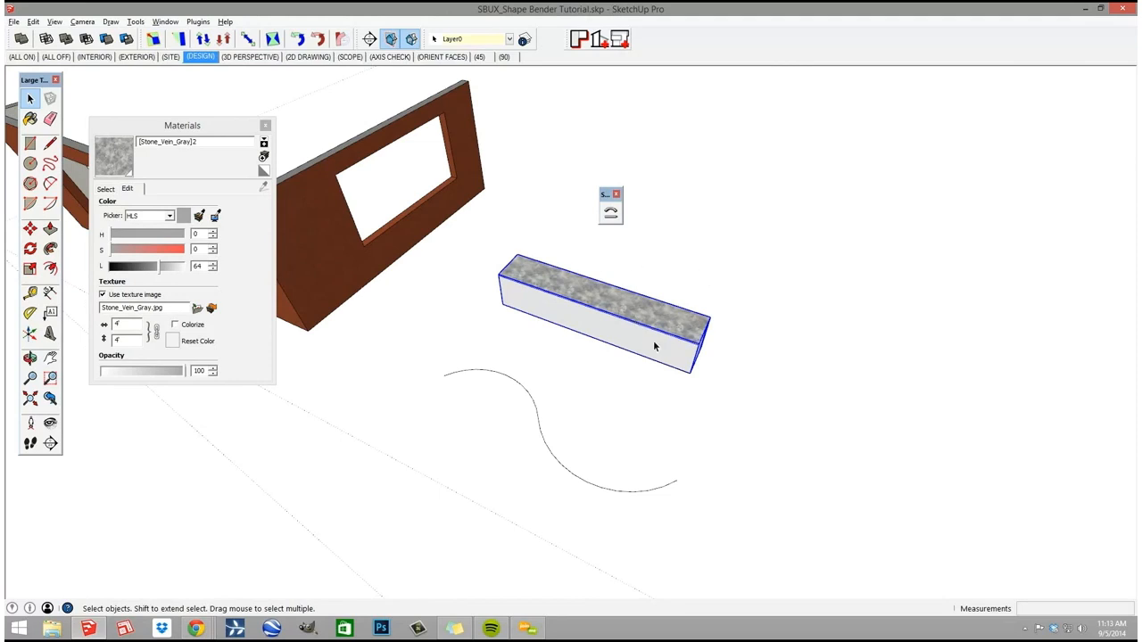
# Run Shape Bender on the selected counter, with the bottom back line as reference and the S-curve as bend path.
pyautogui.moveTo(640, 288); pyautogui.dragTo(591, 250, button='middle')
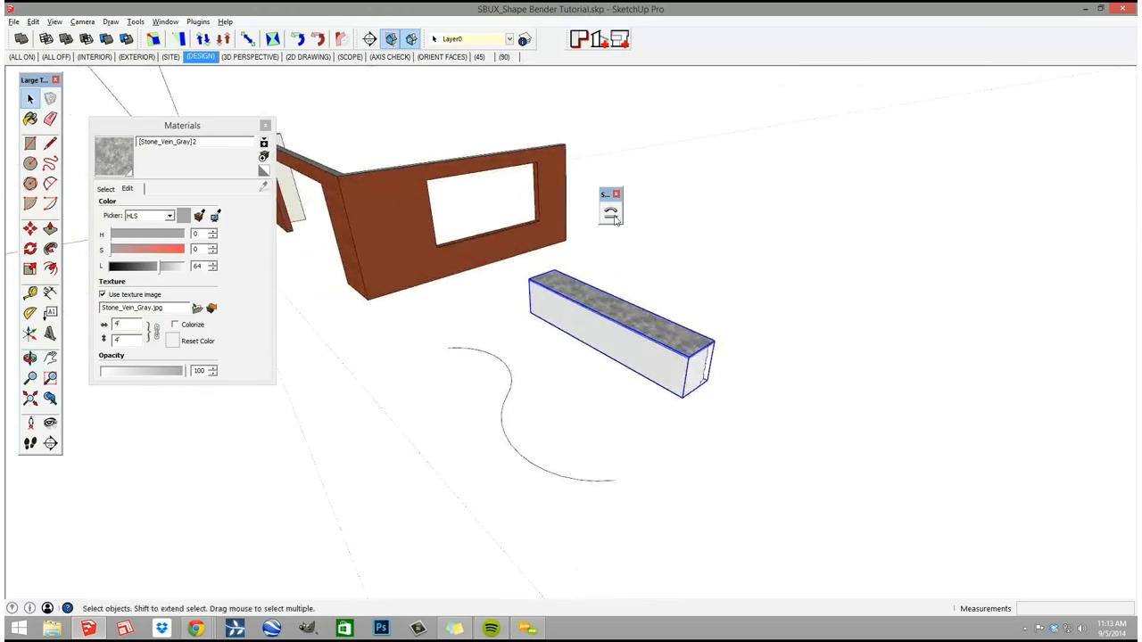
pyautogui.click(611, 214)
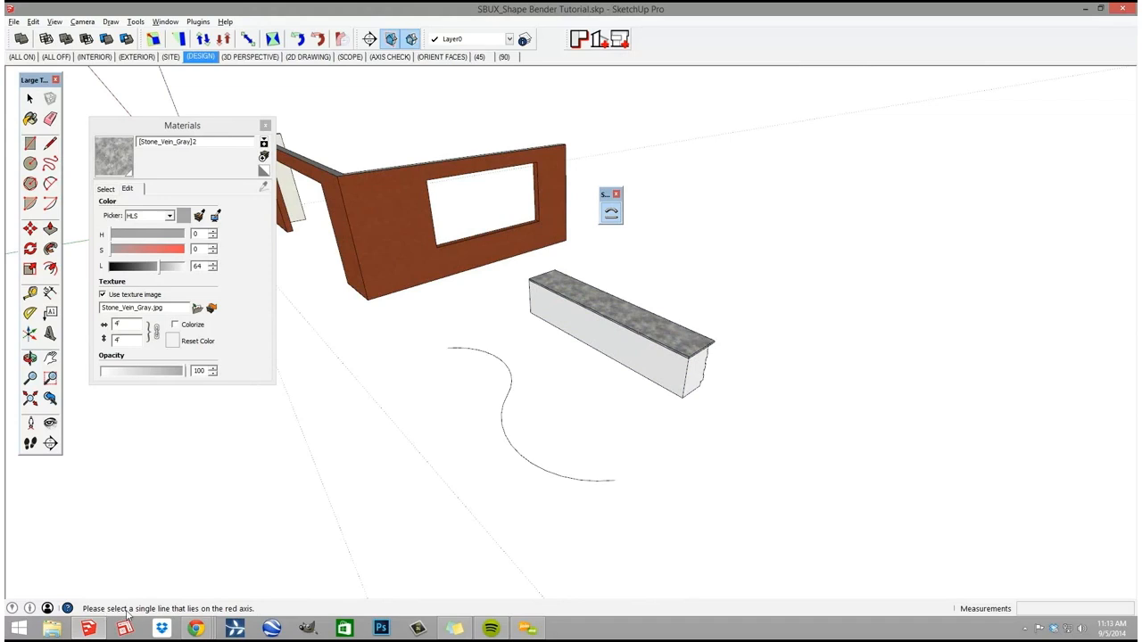
pyautogui.click(593, 355)
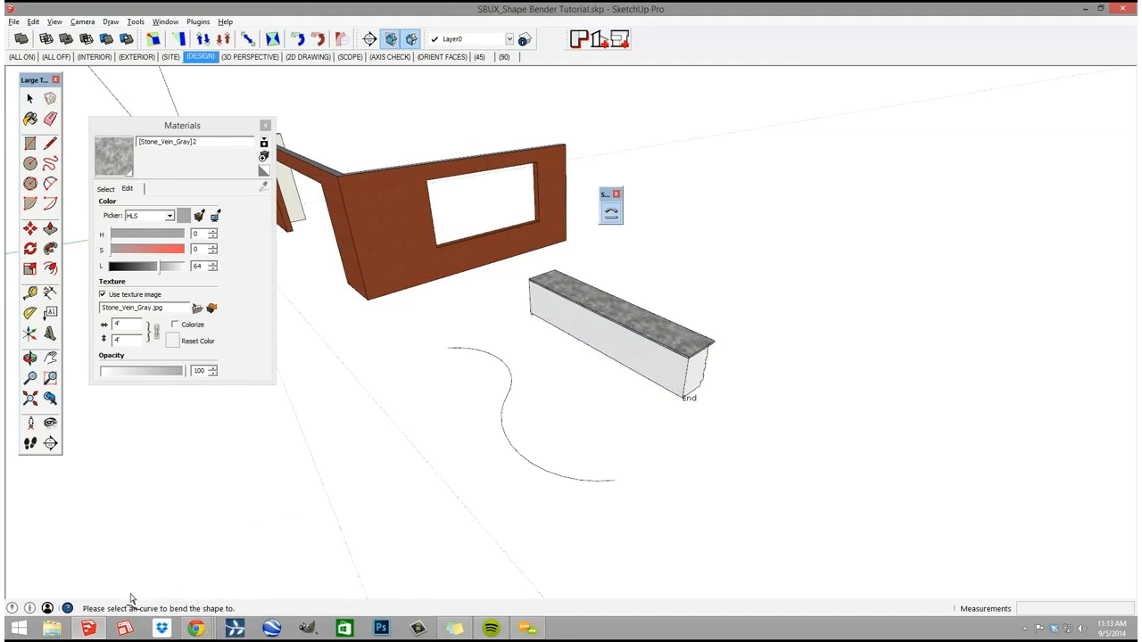
pyautogui.click(506, 394)
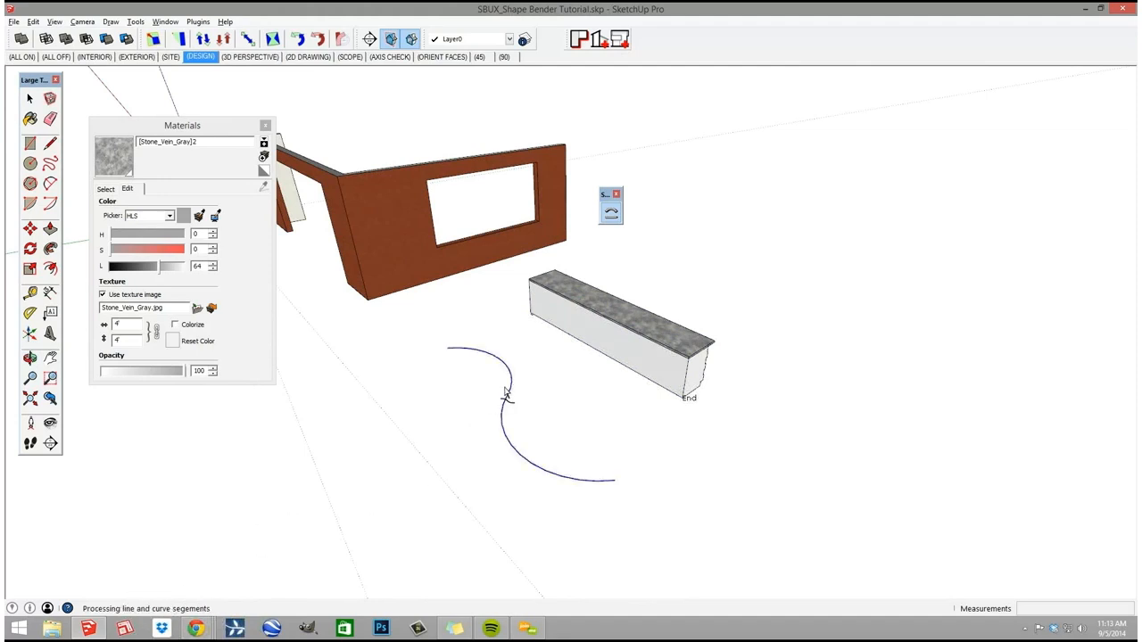
pyautogui.moveTo(506, 394); pyautogui.dragTo(839, 527, button='middle')
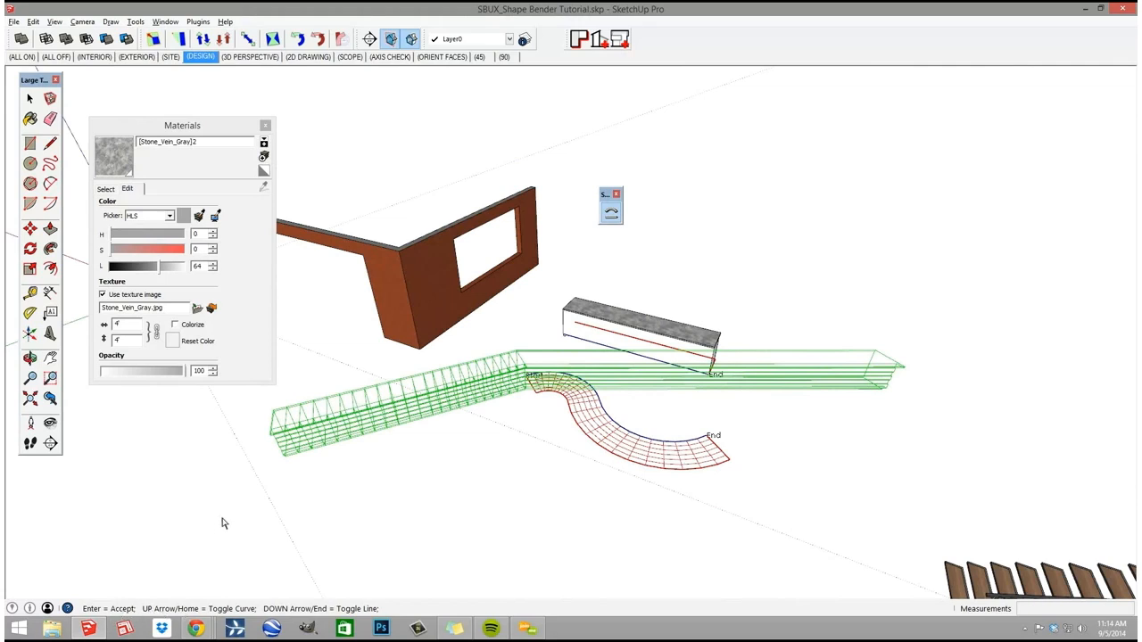
# Flip the curve and line directions in the Shape Bender preview until the striped front faces outward, and accept the bend.
pyautogui.press('Up')
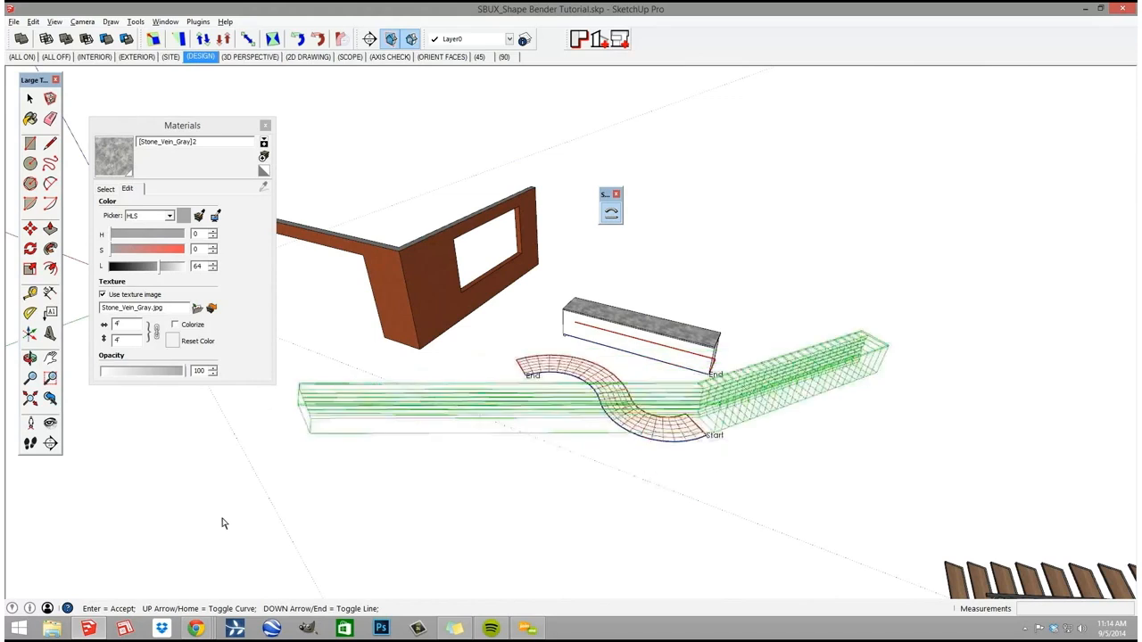
pyautogui.press('Down')
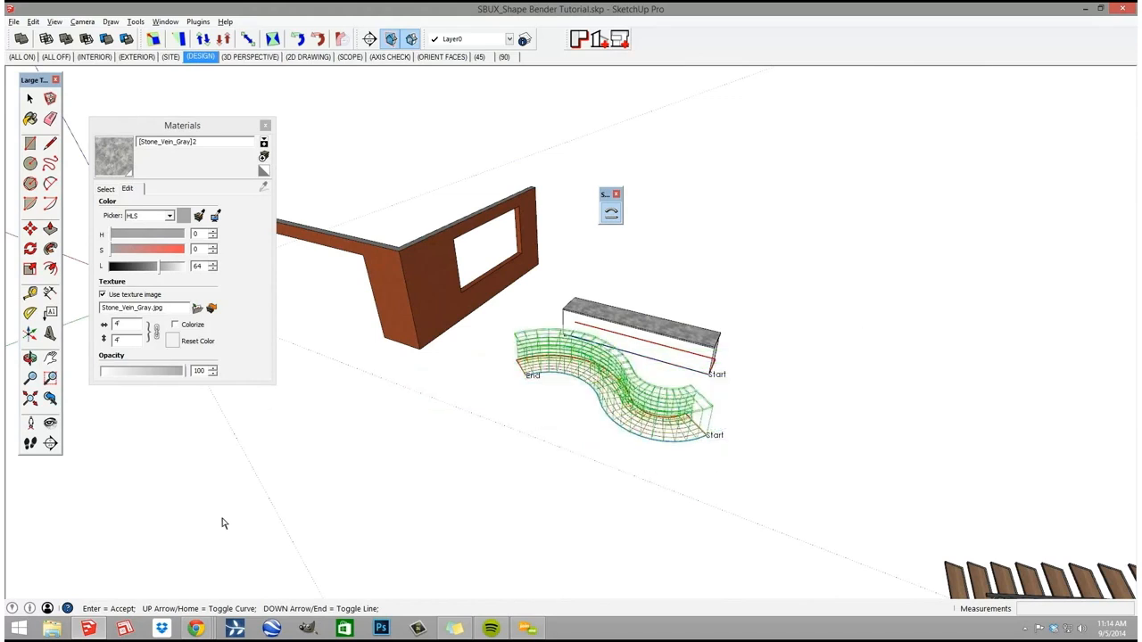
pyautogui.press('Down')
pyautogui.press('Down')
pyautogui.moveTo(615, 503); pyautogui.dragTo(461, 500, button='middle')
pyautogui.press('Down')
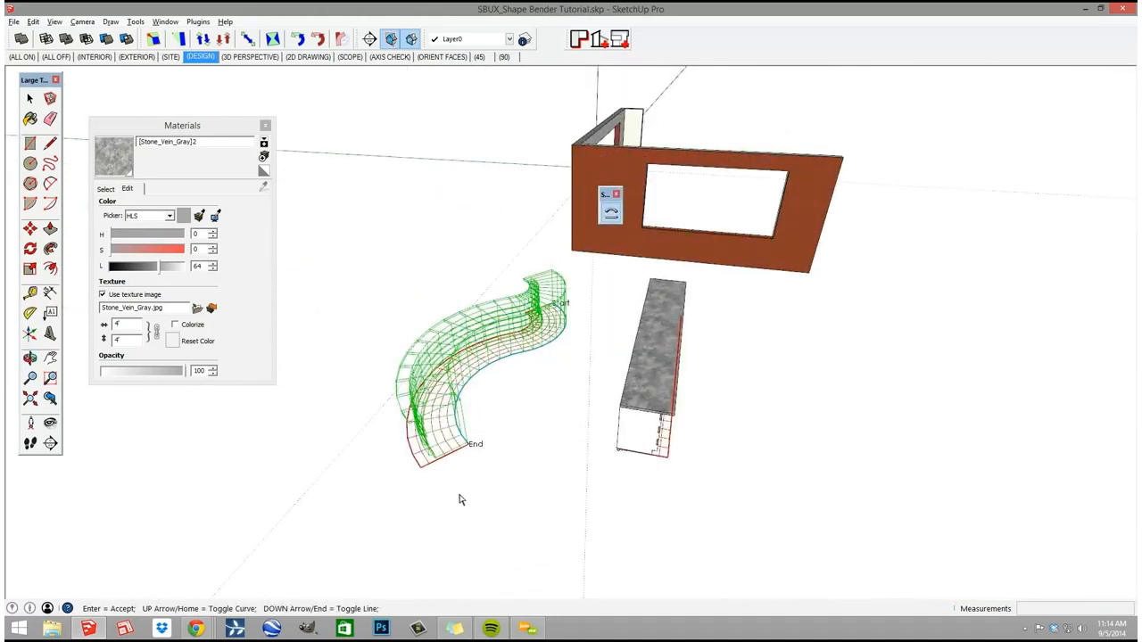
pyautogui.press('Down')
pyautogui.press('Down')
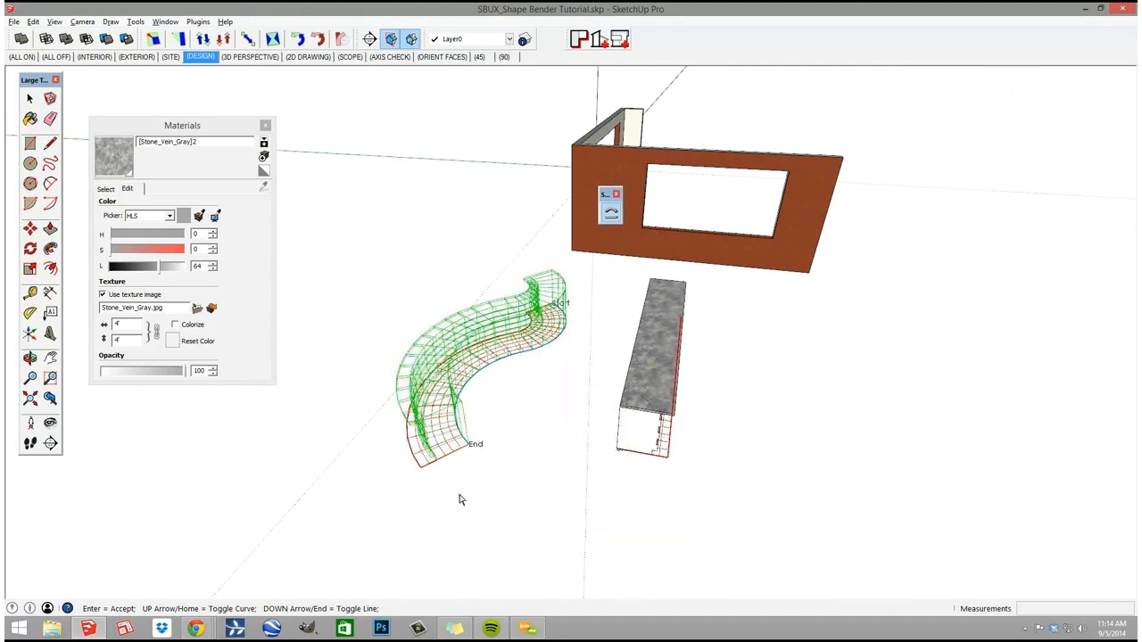
pyautogui.moveTo(713, 443); pyautogui.dragTo(686, 402, button='middle')
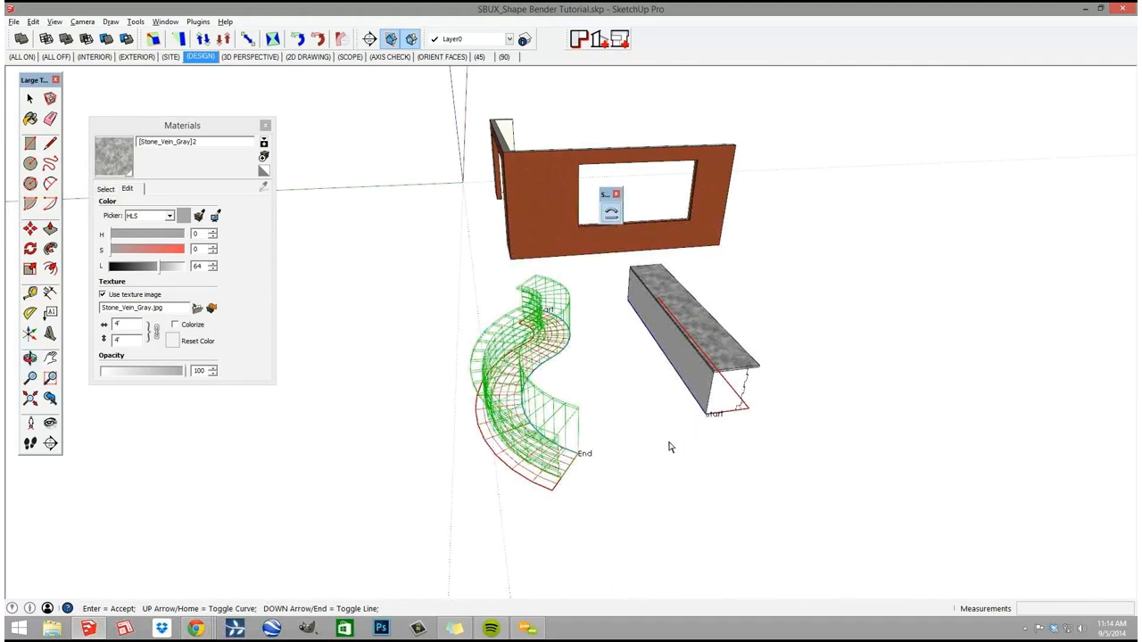
pyautogui.moveTo(639, 497); pyautogui.dragTo(837, 416, button='middle')
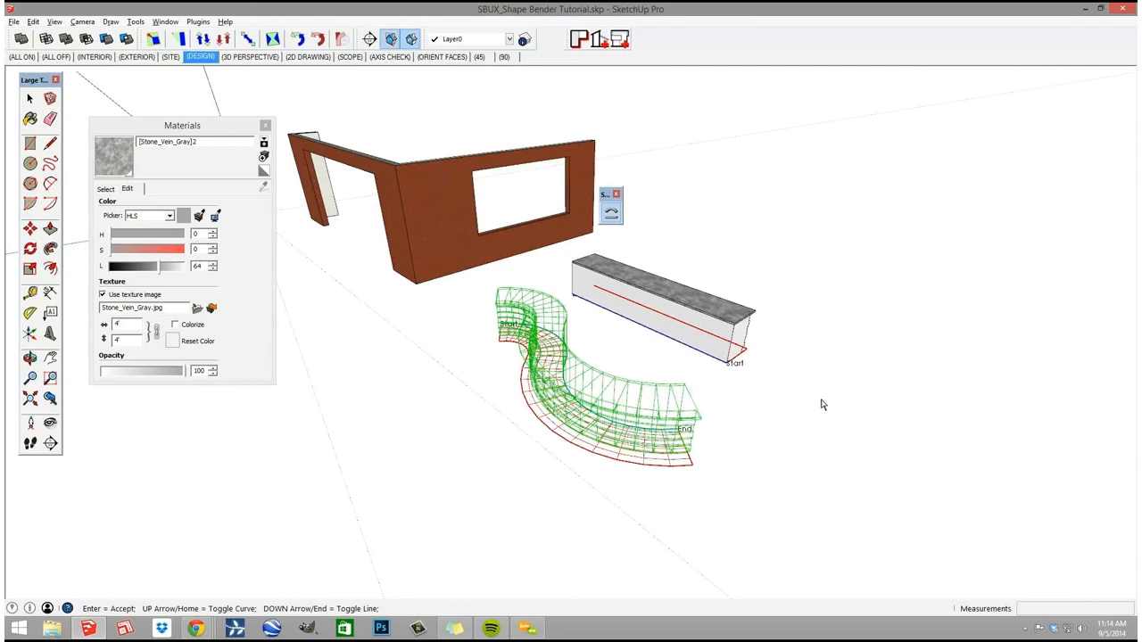
pyautogui.press('Return')
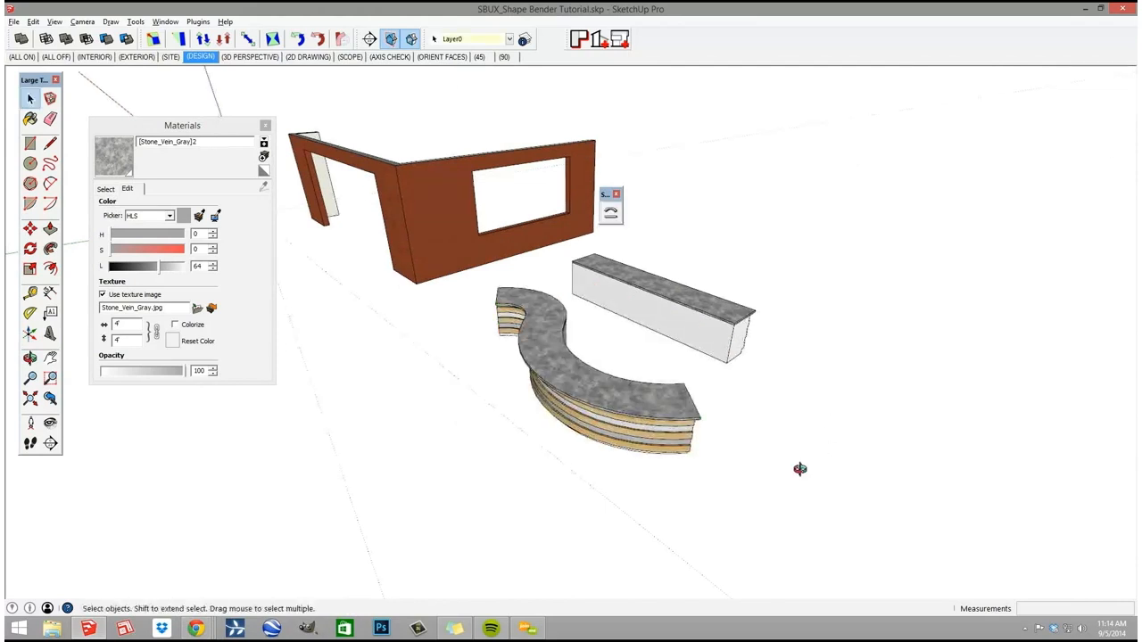
# Inspect the bent counter's striped front and stone top, and undo the bend.
pyautogui.moveTo(799, 469); pyautogui.dragTo(1116, 411, button='middle')
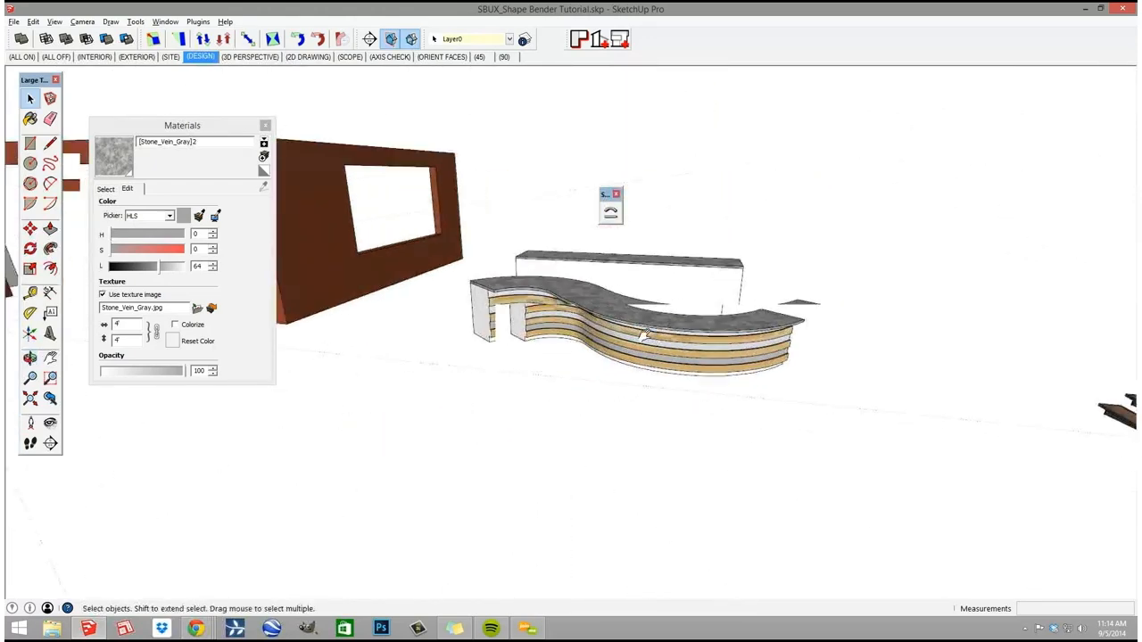
pyautogui.moveTo(644, 335); pyautogui.dragTo(546, 340, button='middle')
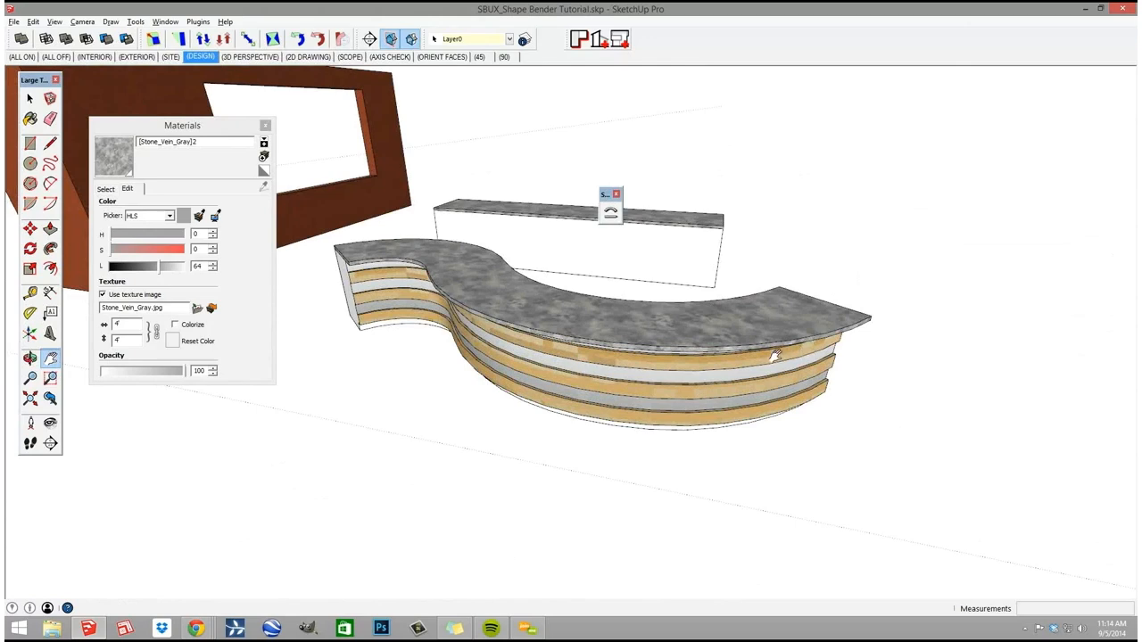
pyautogui.moveTo(774, 355); pyautogui.dragTo(553, 388, button='middle')
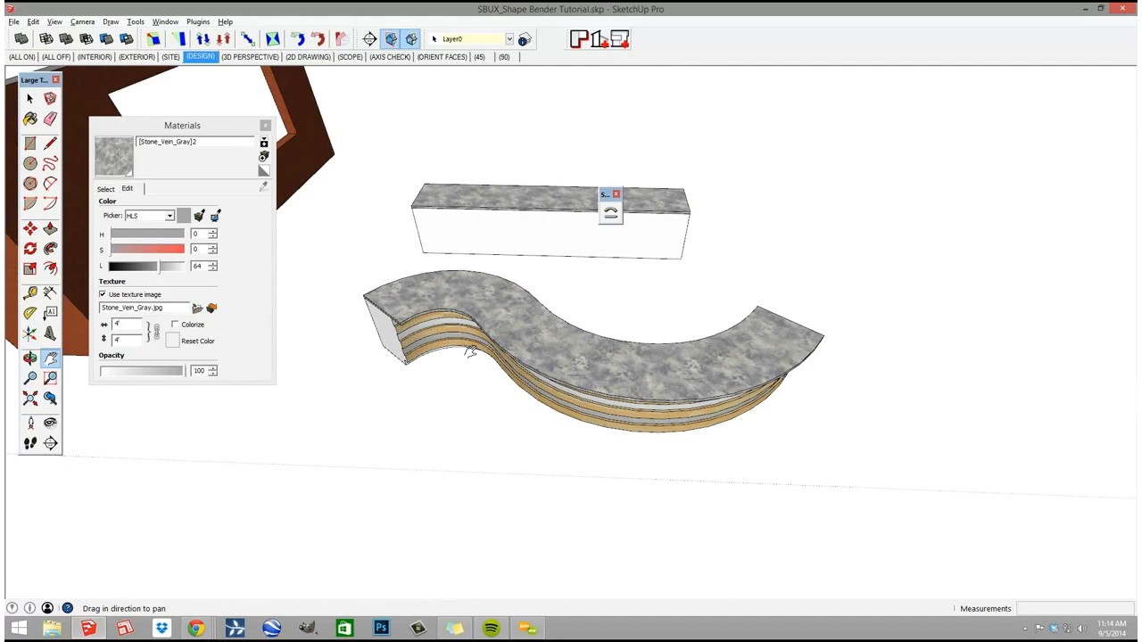
pyautogui.moveTo(684, 339); pyautogui.dragTo(687, 387, button='middle')
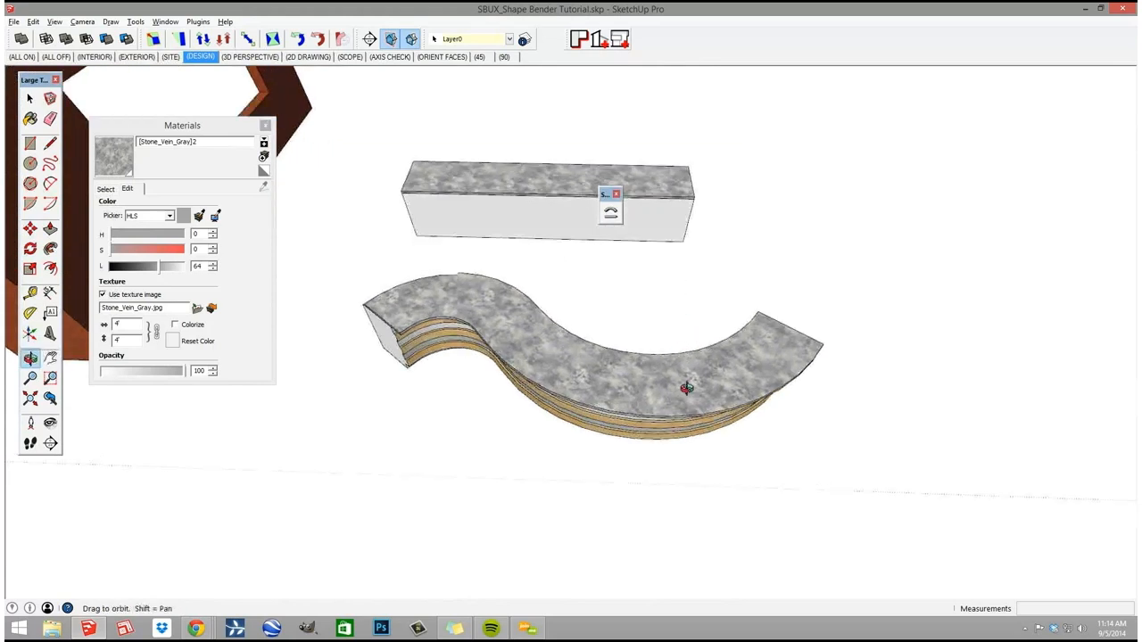
pyautogui.scroll(-3, 644, 408)
pyautogui.hotkey('ctrl', 'z')
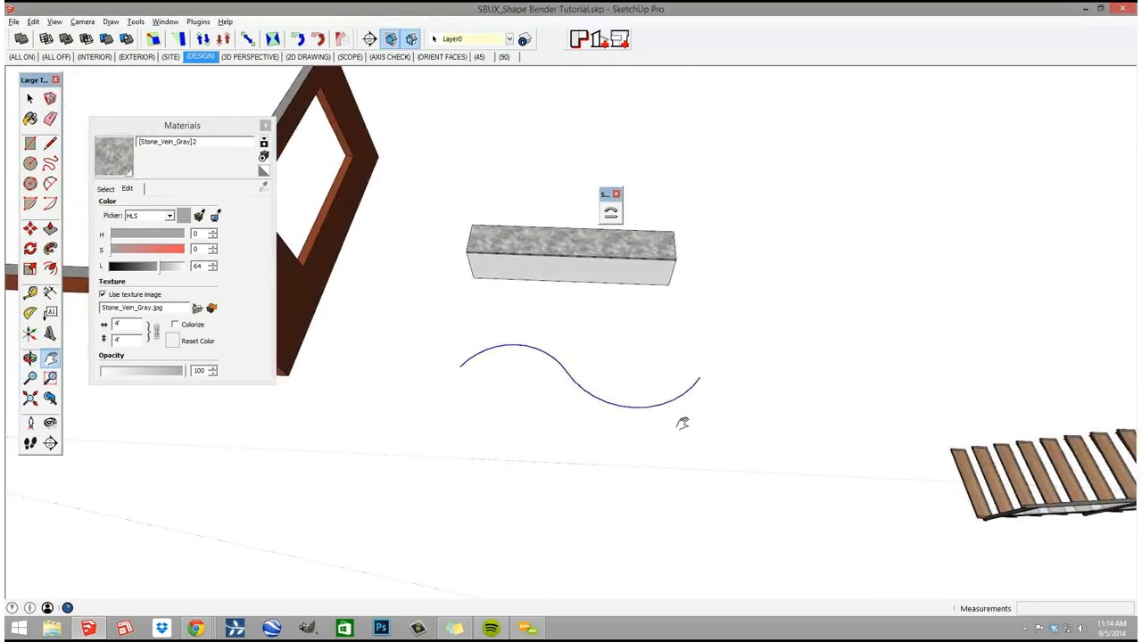
# Scale the S-curve along the green axis by about 2.10 to deepen its bends, and deselect it.
pyautogui.press('s')
pyautogui.moveTo(576, 410); pyautogui.dragTo(583, 443)
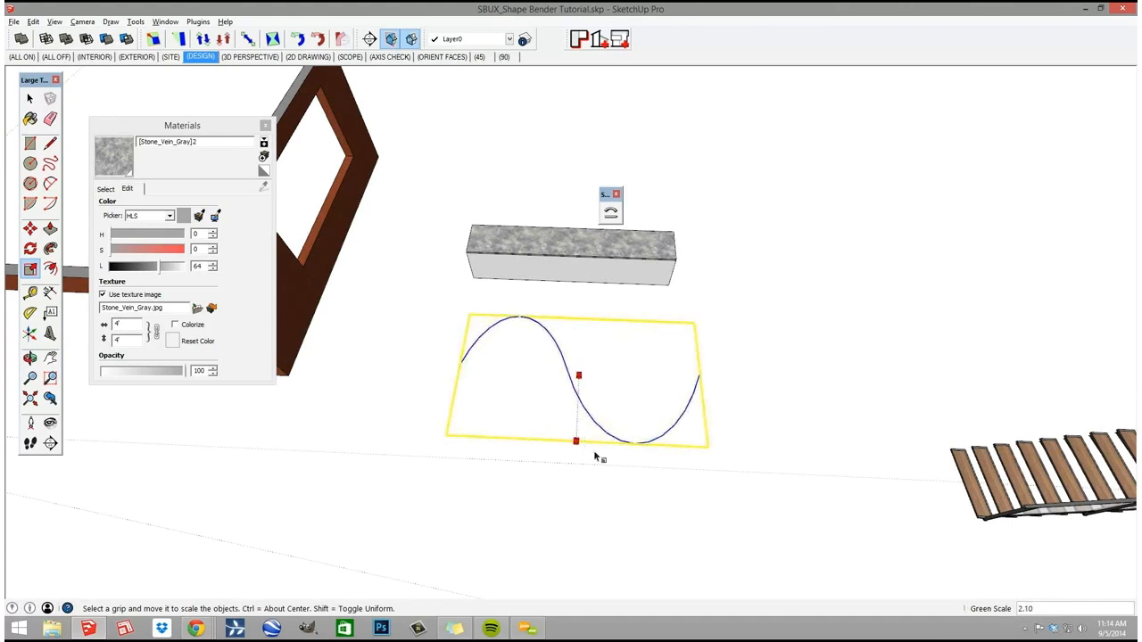
pyautogui.press('space')
pyautogui.click(622, 488)
# Run Shape Bender on the straight counter, with the bottom back line as reference and the stretched S-curve as path.
pyautogui.click(576, 275)
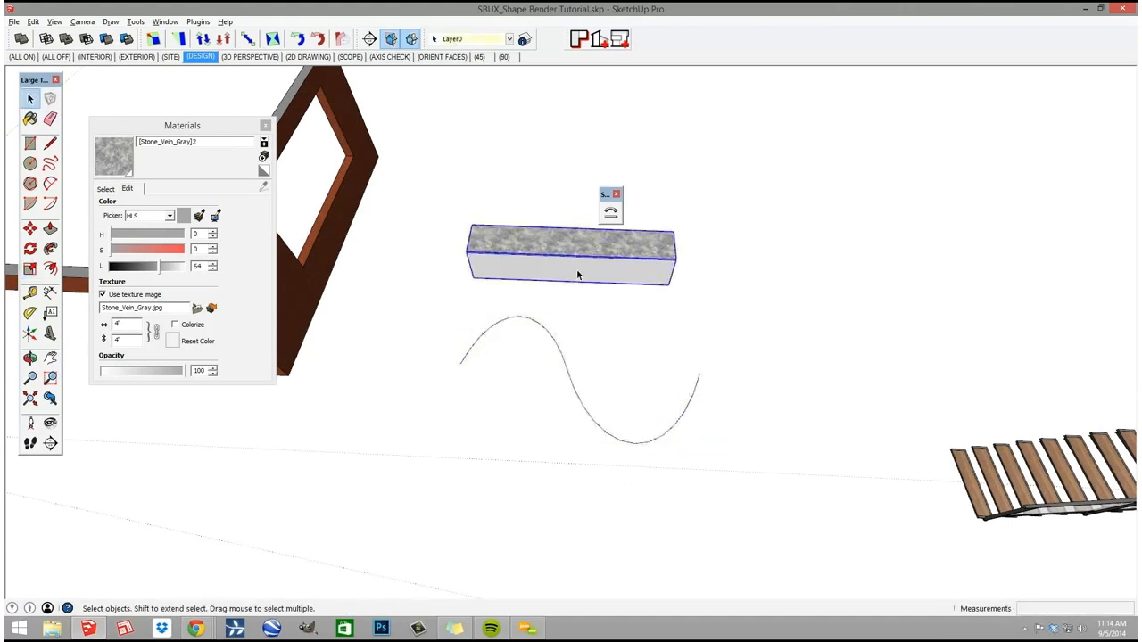
pyautogui.click(611, 212)
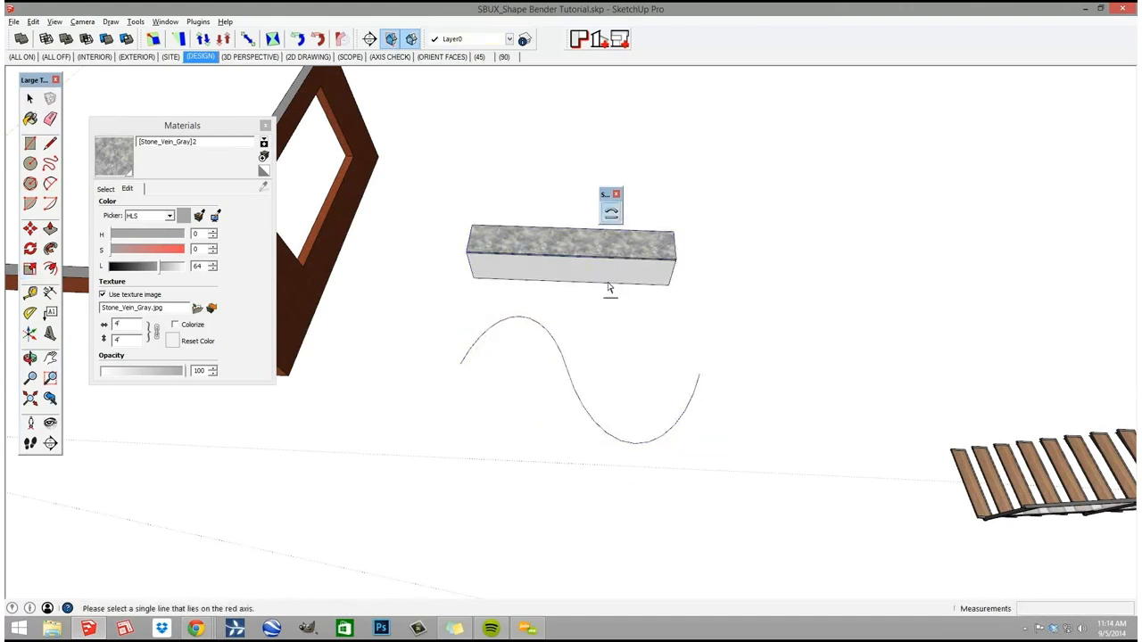
pyautogui.click(556, 352)
# Toggle the curve and line directions in the preview so both start at the same end, and accept the bend.
pyautogui.press('Up')
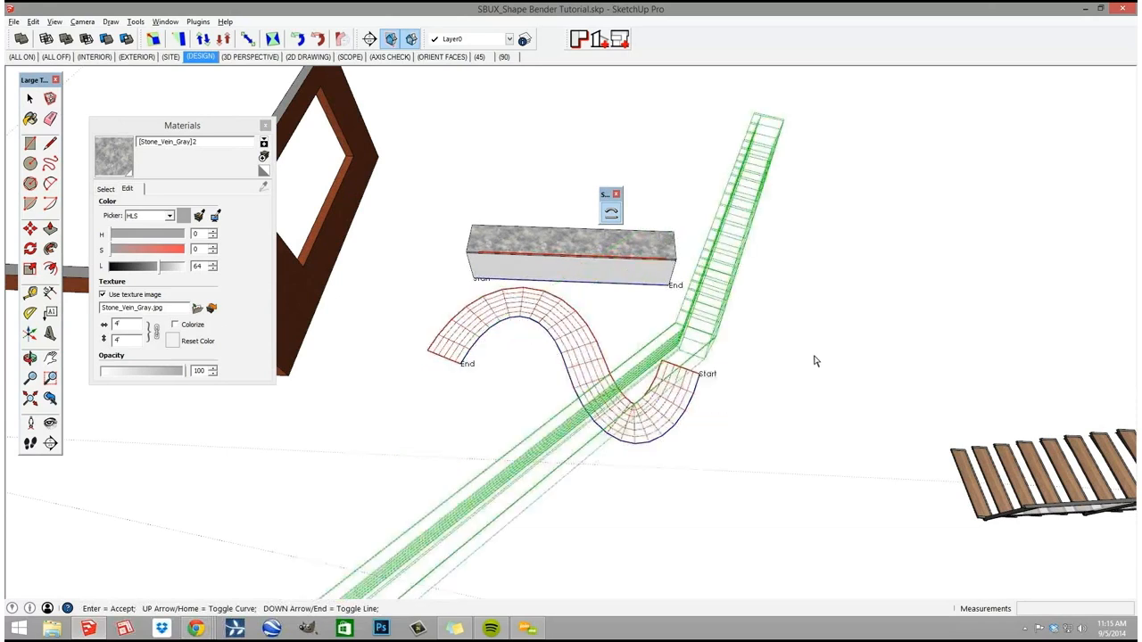
pyautogui.press('Down')
pyautogui.press('Down')
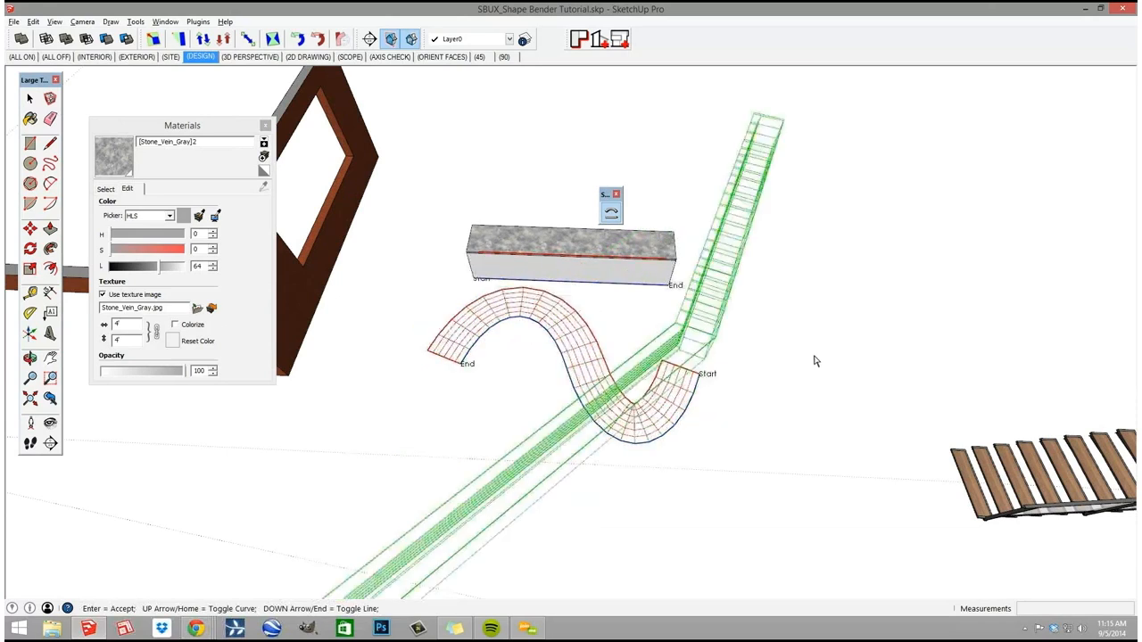
pyautogui.press('Down')
pyautogui.press('Up')
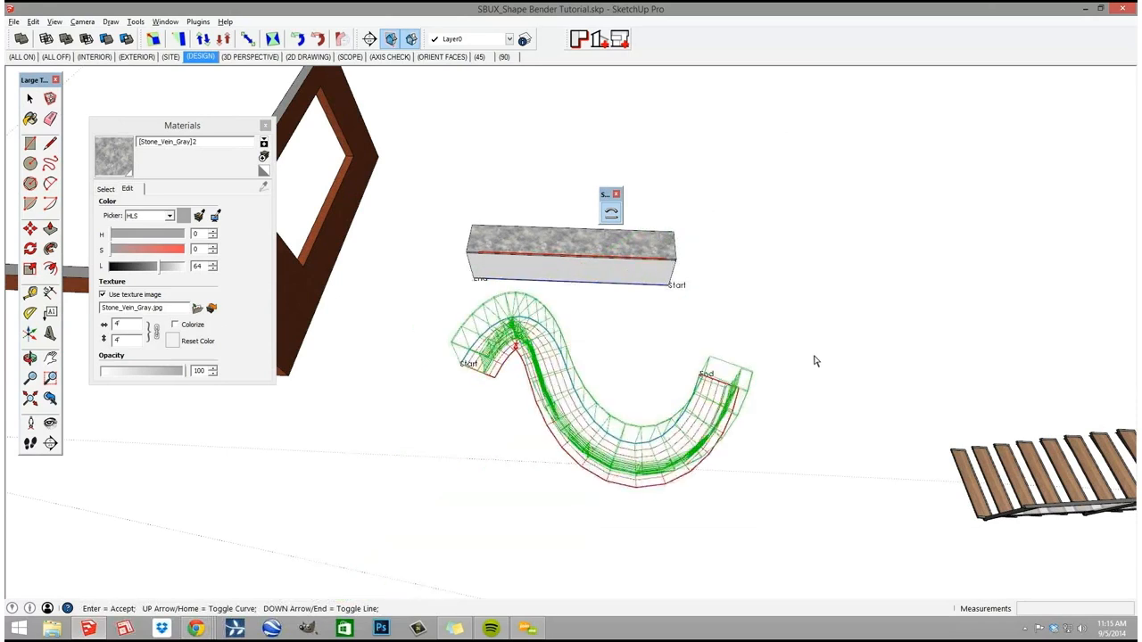
pyautogui.press('Down')
pyautogui.press('Up')
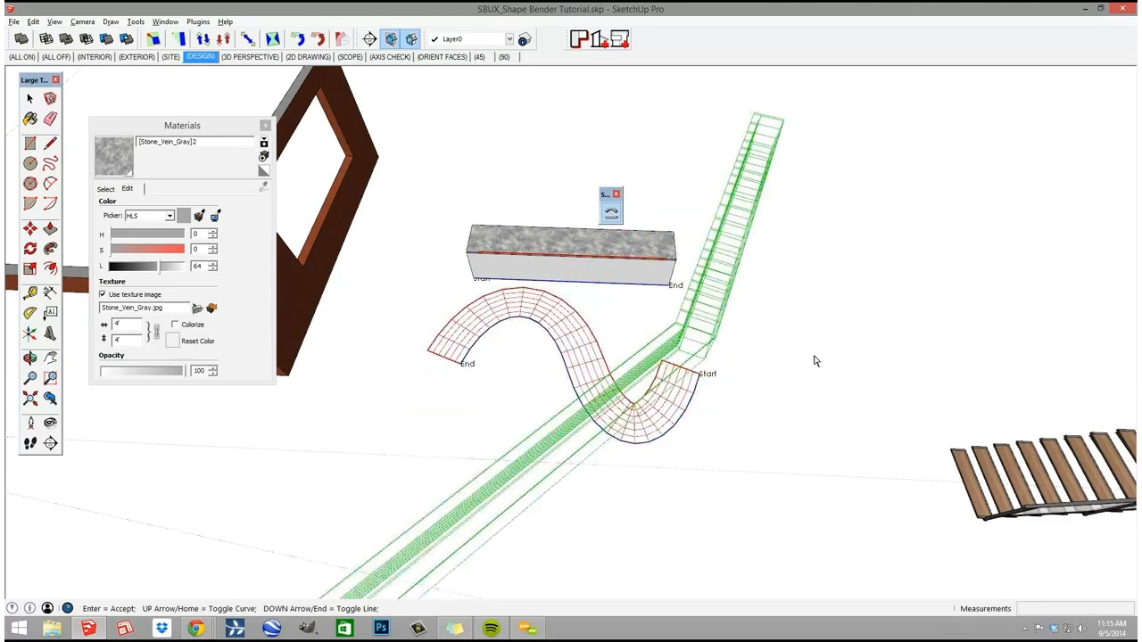
pyautogui.press('Down')
pyautogui.press('Return')
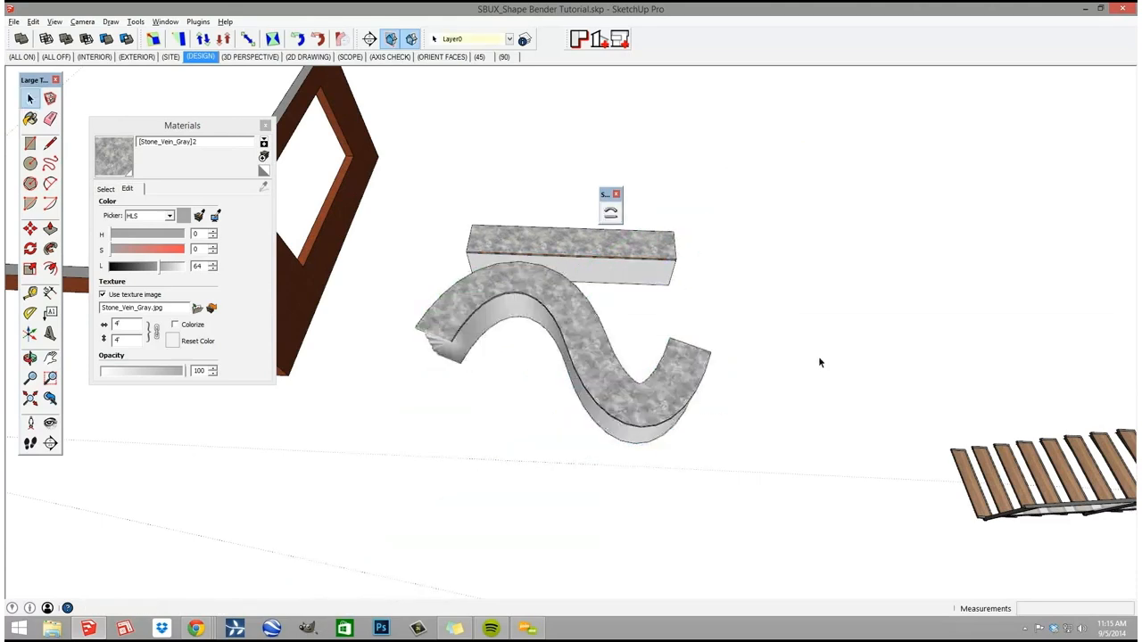
# Draw a two-point arc on the ground beside the staircase, bulging toward the treads.
pyautogui.moveTo(818, 356); pyautogui.dragTo(334, 497, button='middle')
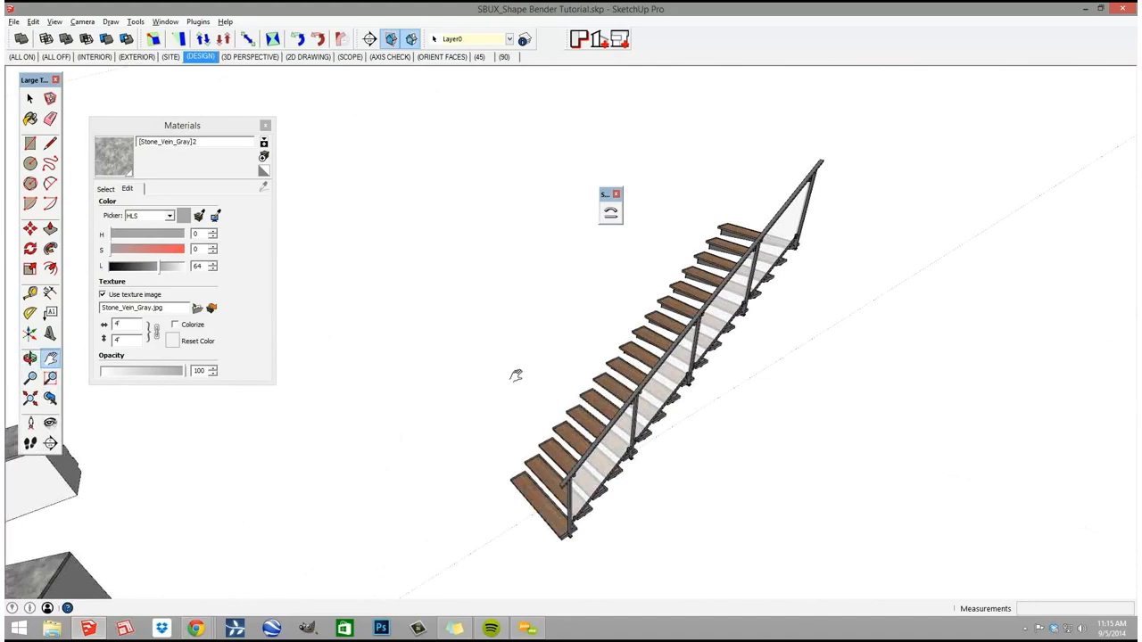
pyautogui.moveTo(585, 398); pyautogui.dragTo(537, 355)
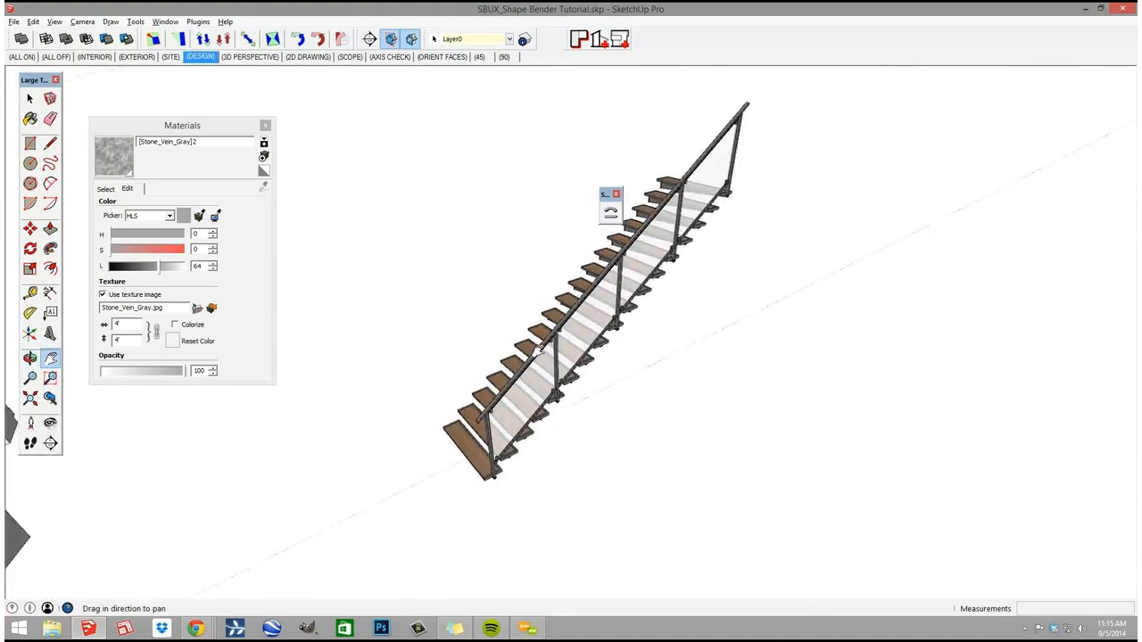
pyautogui.moveTo(543, 369); pyautogui.dragTo(452, 446, button='middle')
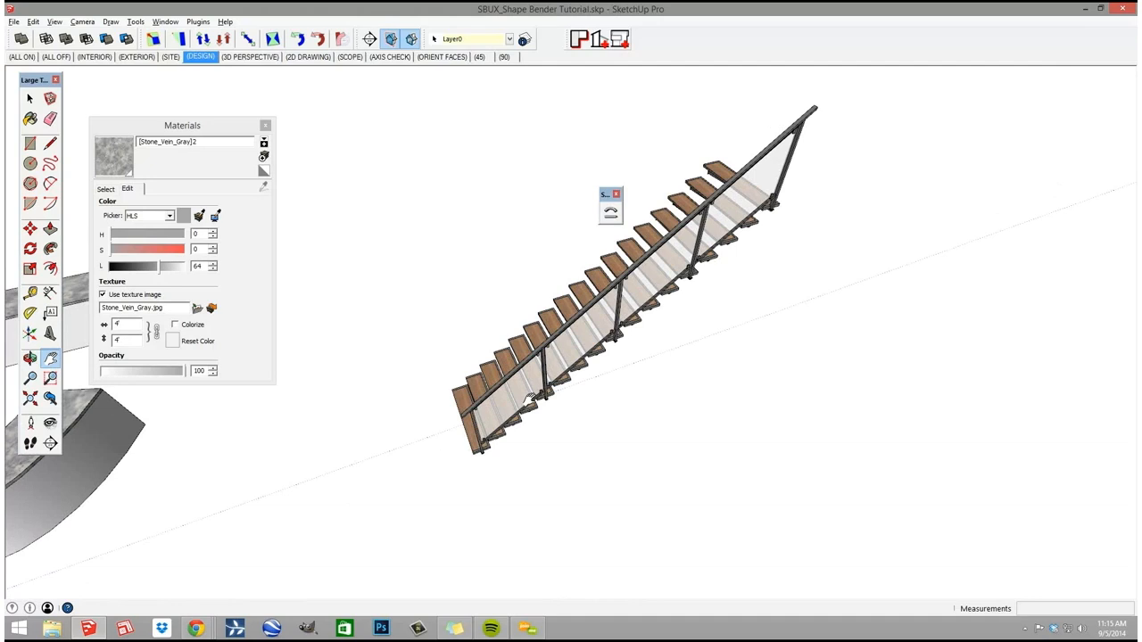
pyautogui.moveTo(667, 277); pyautogui.dragTo(626, 384, button='middle')
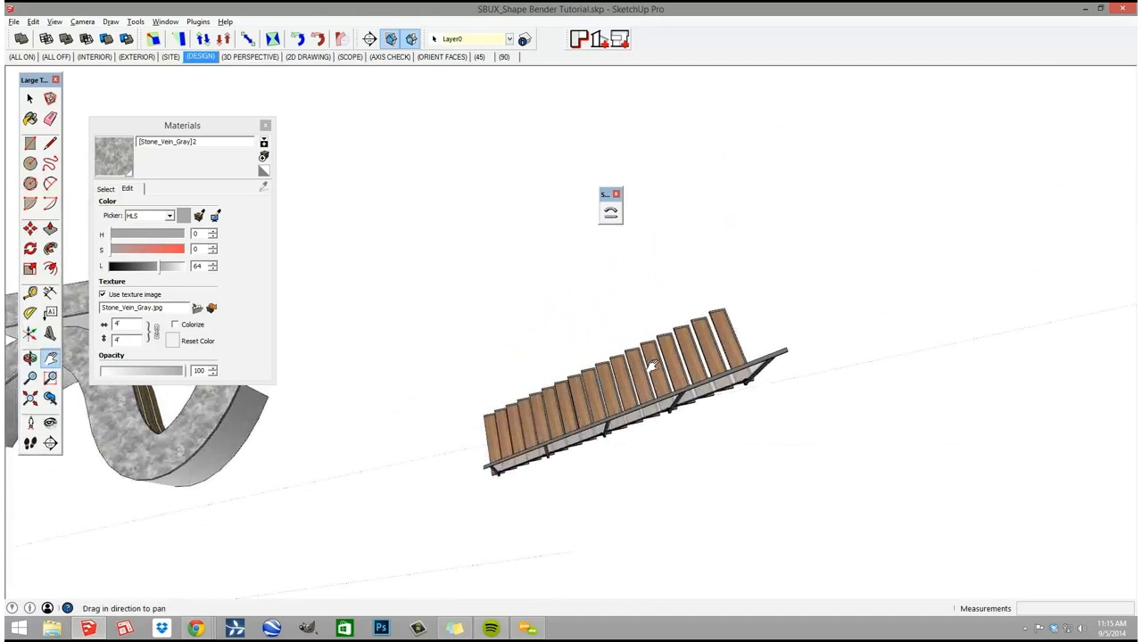
pyautogui.moveTo(651, 400); pyautogui.dragTo(682, 428)
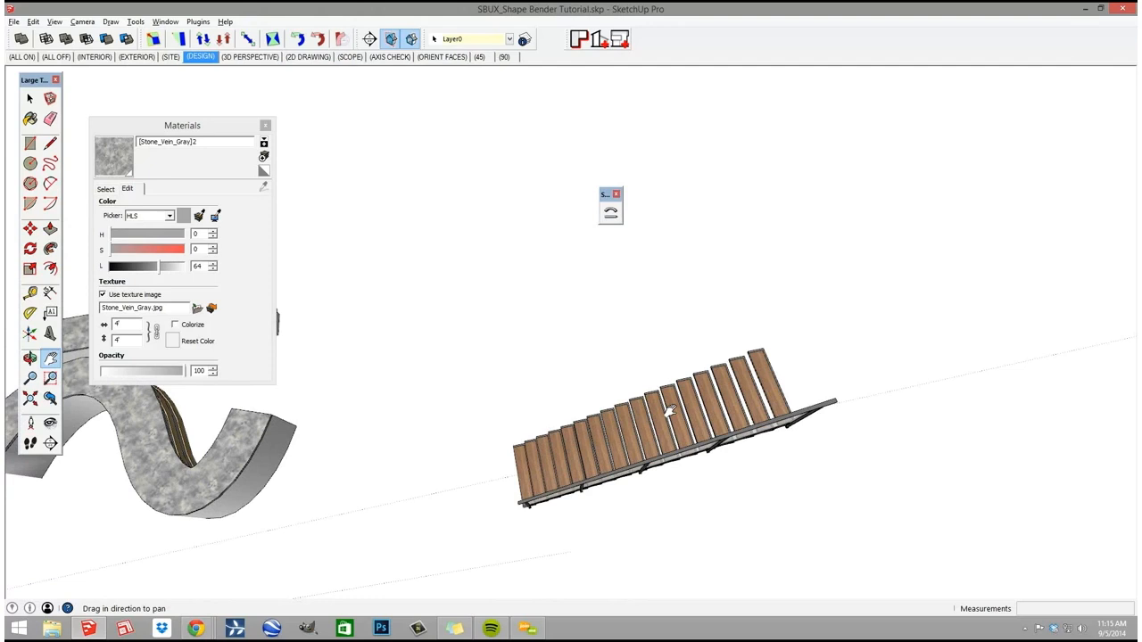
pyautogui.moveTo(669, 410); pyautogui.dragTo(454, 306, button='middle')
pyautogui.press('a')
pyautogui.click(446, 300)
pyautogui.click(810, 296)
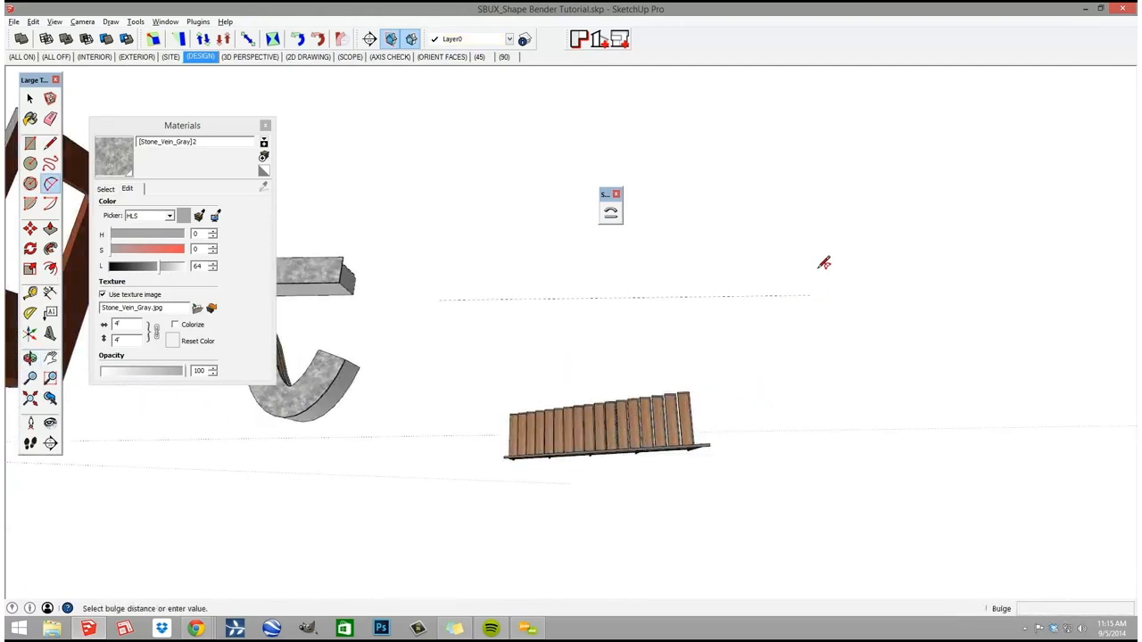
pyautogui.click(835, 368)
# Offset the arc by 8 inches toward its inner side, away from the staircase.
pyautogui.moveTo(835, 449)
pyautogui.mouseDown(button='middle')
pyautogui.moveTo(813, 456)
pyautogui.moveTo(854, 441)
pyautogui.mouseUp(button='middle')
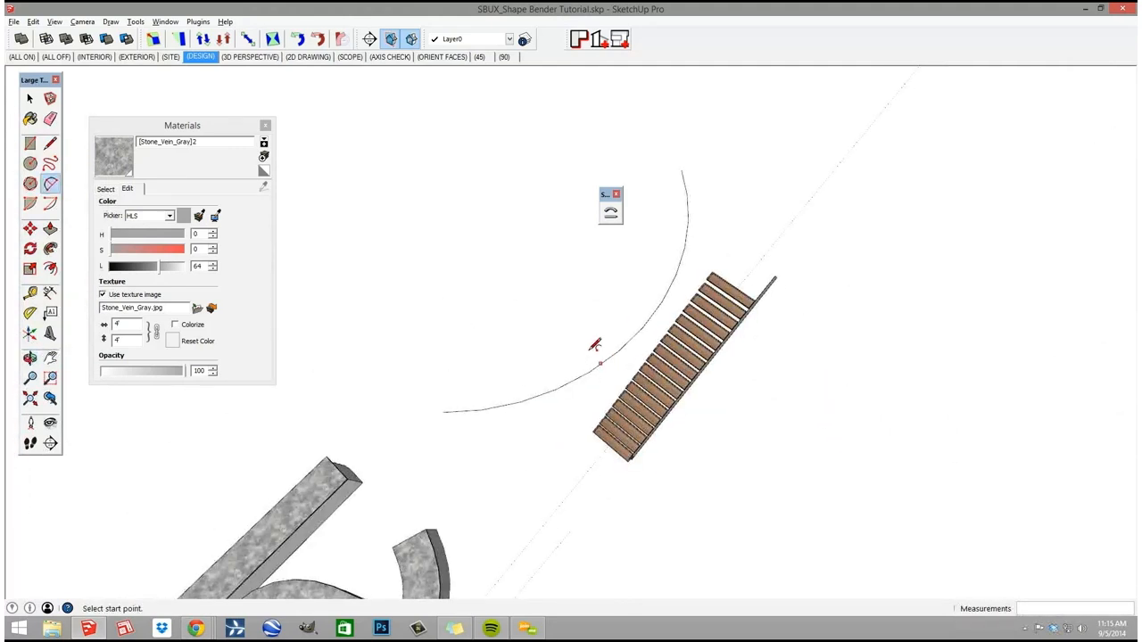
pyautogui.press('p')
pyautogui.press('f')
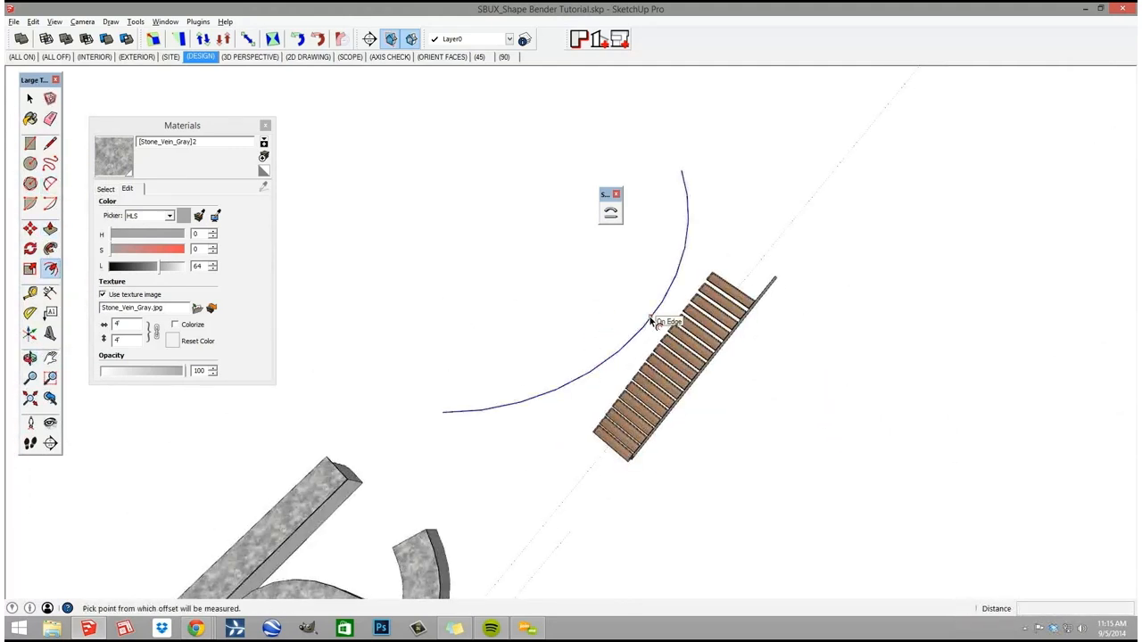
pyautogui.click(655, 319)
pyautogui.write('8')
pyautogui.press('Return')
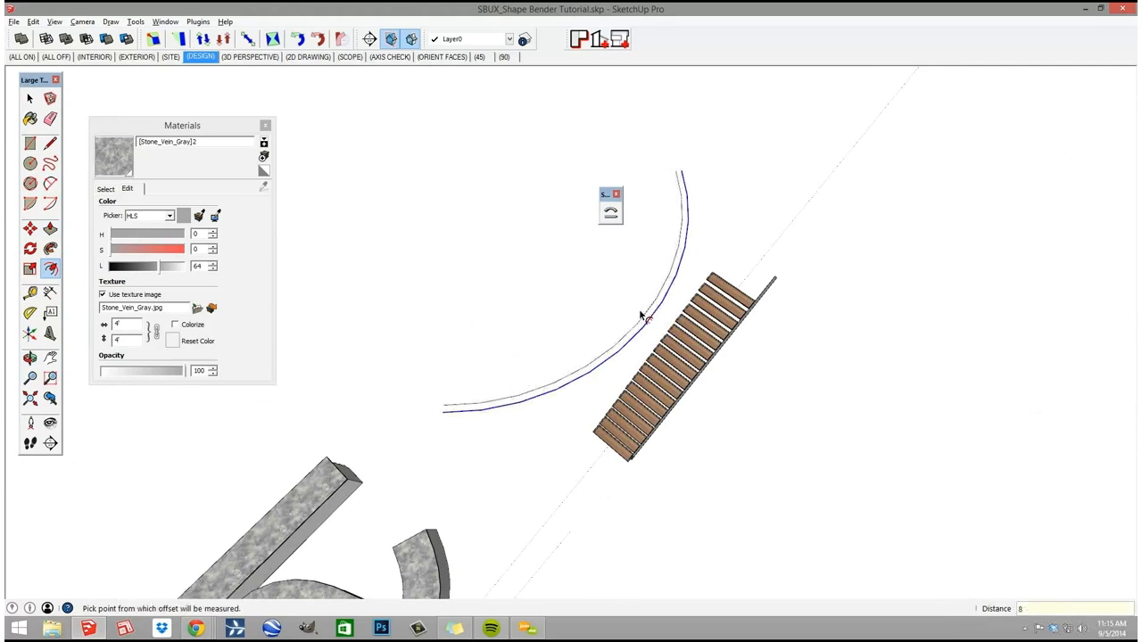
# Close both ends of the two parallel arcs with short lines to form a curved strip.
pyautogui.press('l')
pyautogui.click(444, 407)
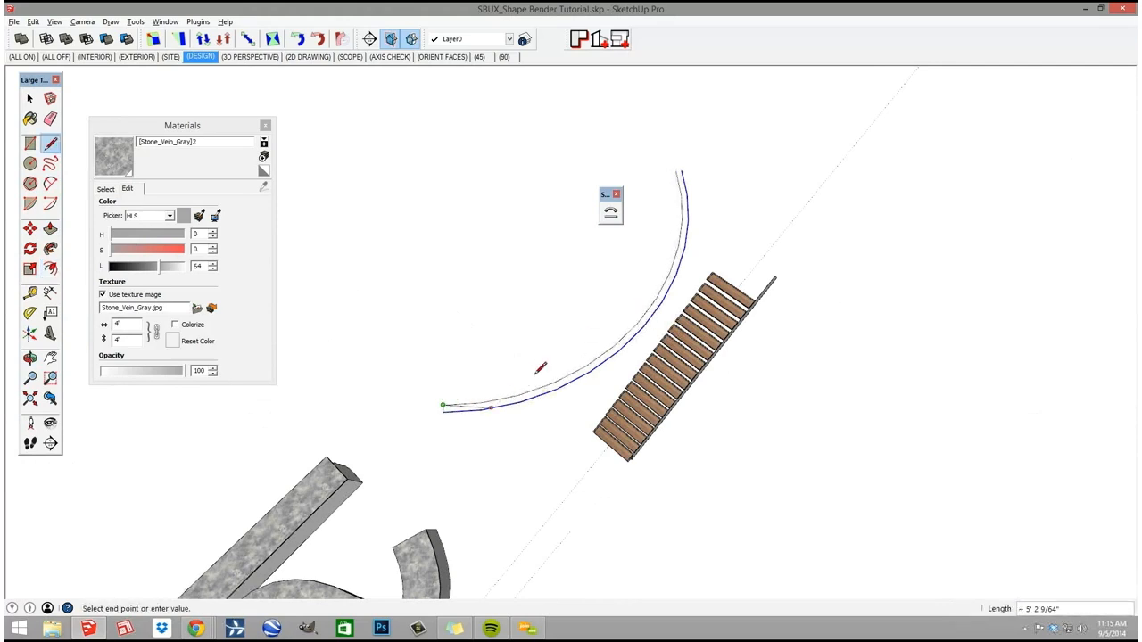
pyautogui.click(444, 411)
pyautogui.click(679, 172)
pyautogui.click(685, 166)
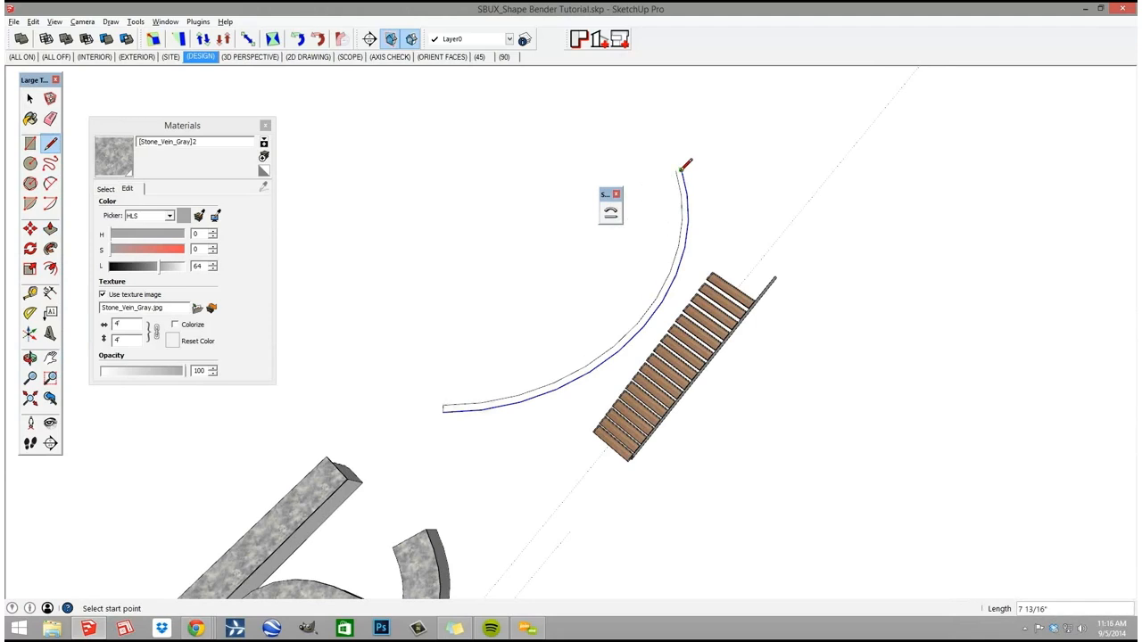
pyautogui.click(687, 163)
# Push/Pull the curved strip upward by a distance of 20 to form a tall curved wall.
pyautogui.moveTo(683, 307); pyautogui.dragTo(641, 316, button='middle')
pyautogui.press('p')
pyautogui.click(646, 335)
pyautogui.write('20')
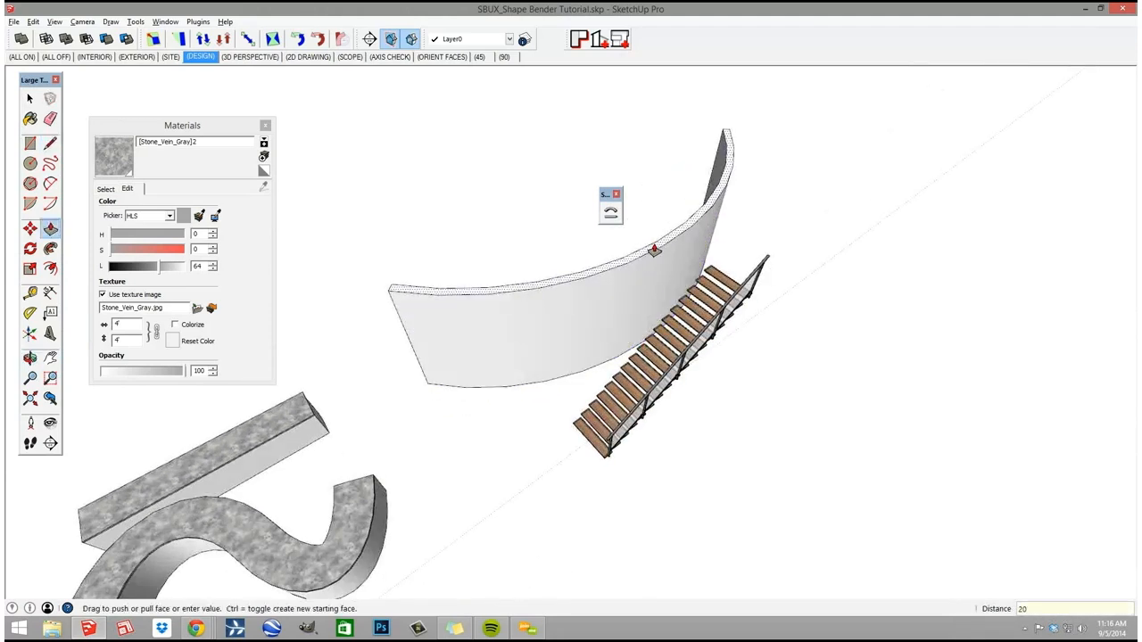
pyautogui.press('Return')
# Paint the curved wall's outer face with Concrete_Form_4x8 from the Asphalt and Concrete materials.
pyautogui.press('b')
pyautogui.moveTo(553, 332)
pyautogui.mouseDown(button='middle')
pyautogui.moveTo(474, 338)
pyautogui.moveTo(374, 268)
pyautogui.mouseUp(button='middle')
pyautogui.click(111, 189)
pyautogui.click(183, 203)
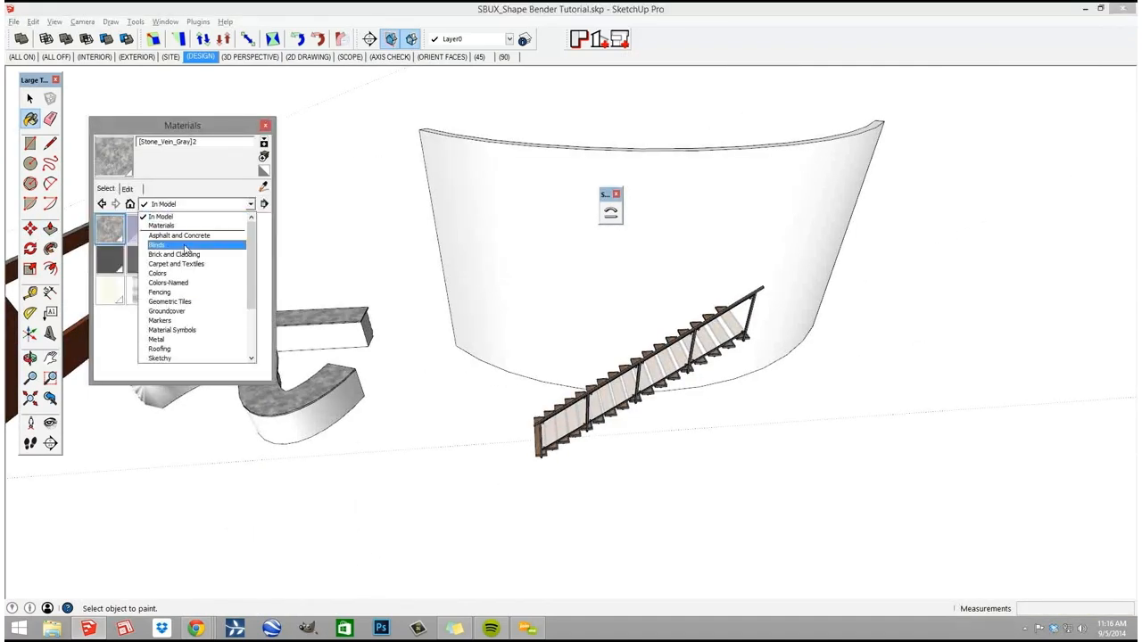
pyautogui.click(178, 236)
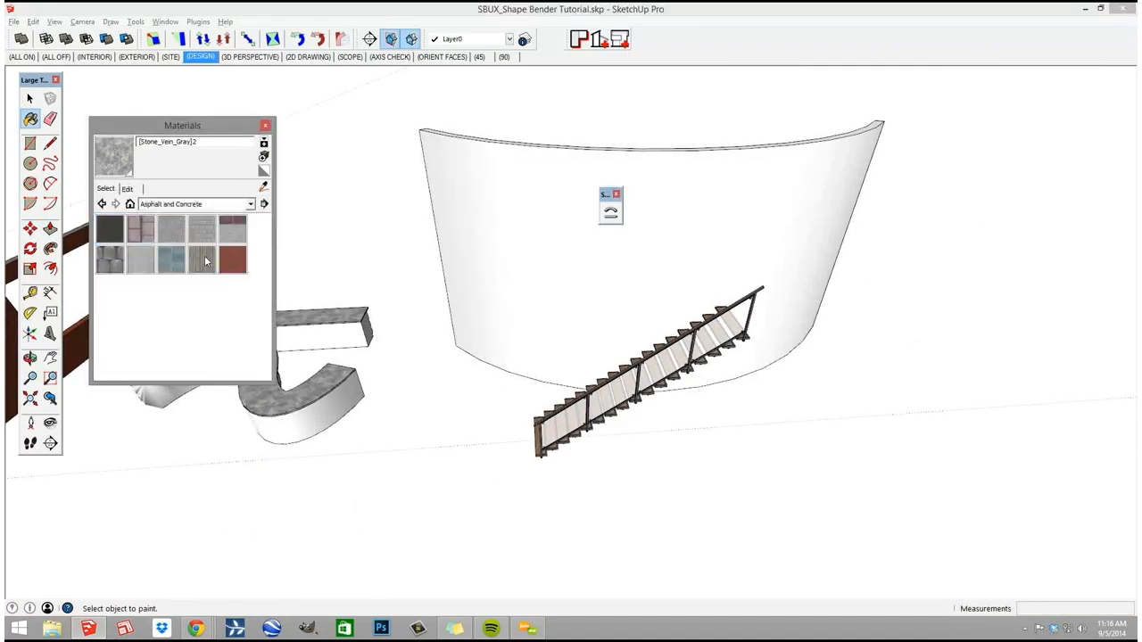
pyautogui.click(140, 260)
pyautogui.click(562, 310)
# Select the staircase and move it about 5' 7" toward the curved concrete wall.
pyautogui.moveTo(612, 313)
pyautogui.mouseDown(button='middle')
pyautogui.moveTo(579, 316)
pyautogui.moveTo(760, 249)
pyautogui.moveTo(543, 507)
pyautogui.moveTo(567, 384)
pyautogui.mouseUp(button='middle')
pyautogui.moveTo(524, 452); pyautogui.dragTo(543, 492)
pyautogui.press('m')
pyautogui.moveTo(588, 431); pyautogui.dragTo(586, 391)
pyautogui.scroll(3, 584, 391)
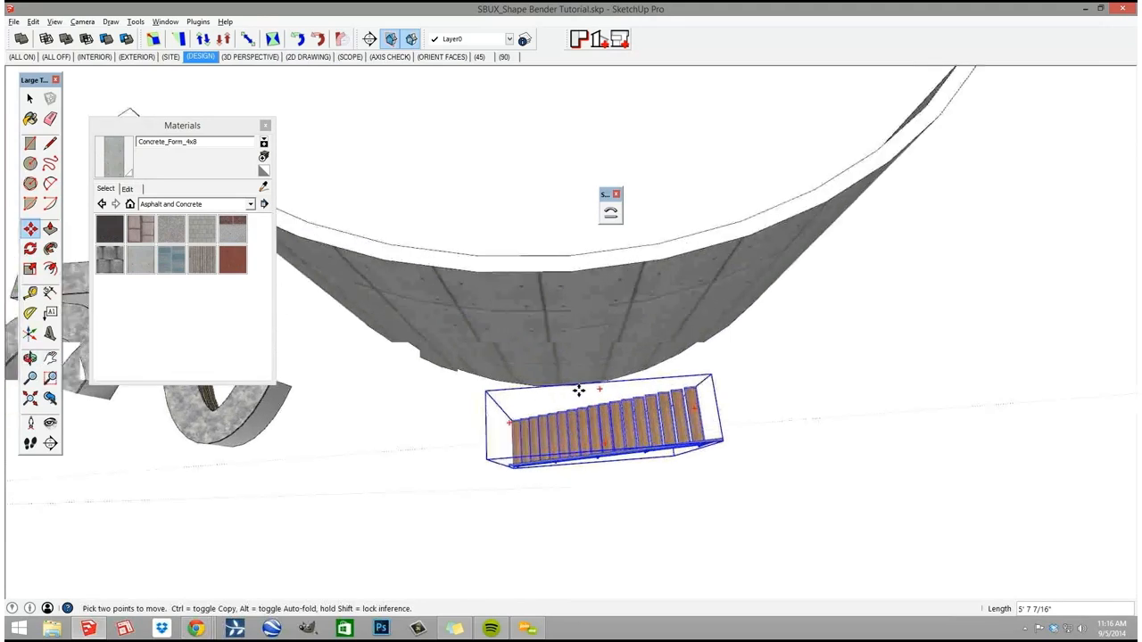
# Copy the curved wall's outer bottom edge about 1' 4" outward along the green axis, toward the staircase.
pyautogui.click(579, 390)
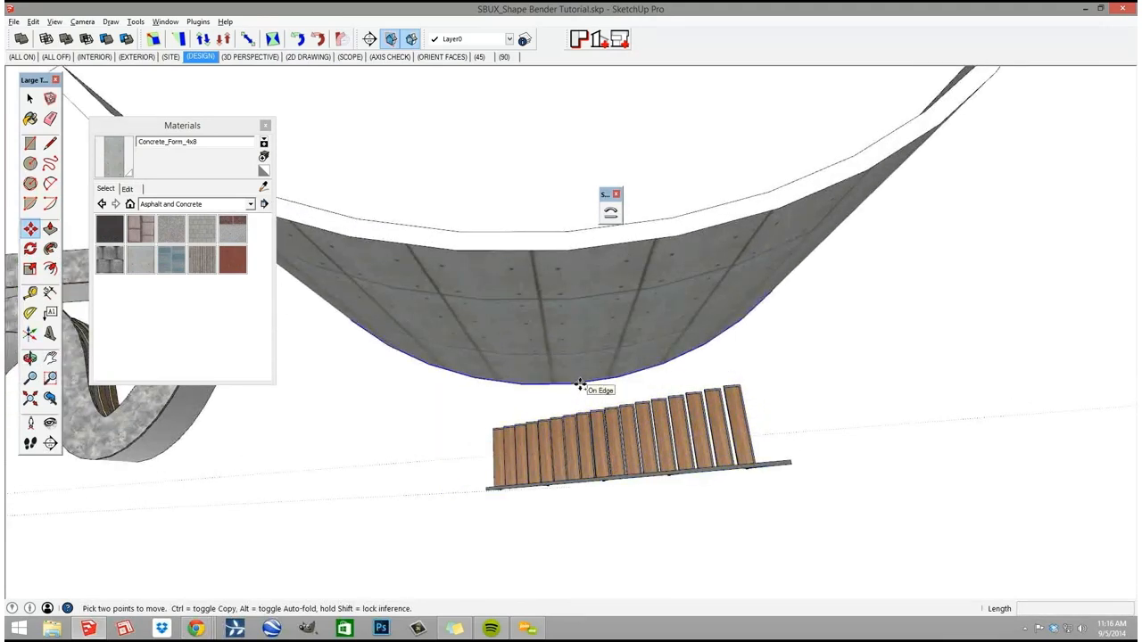
pyautogui.press('ctrl')
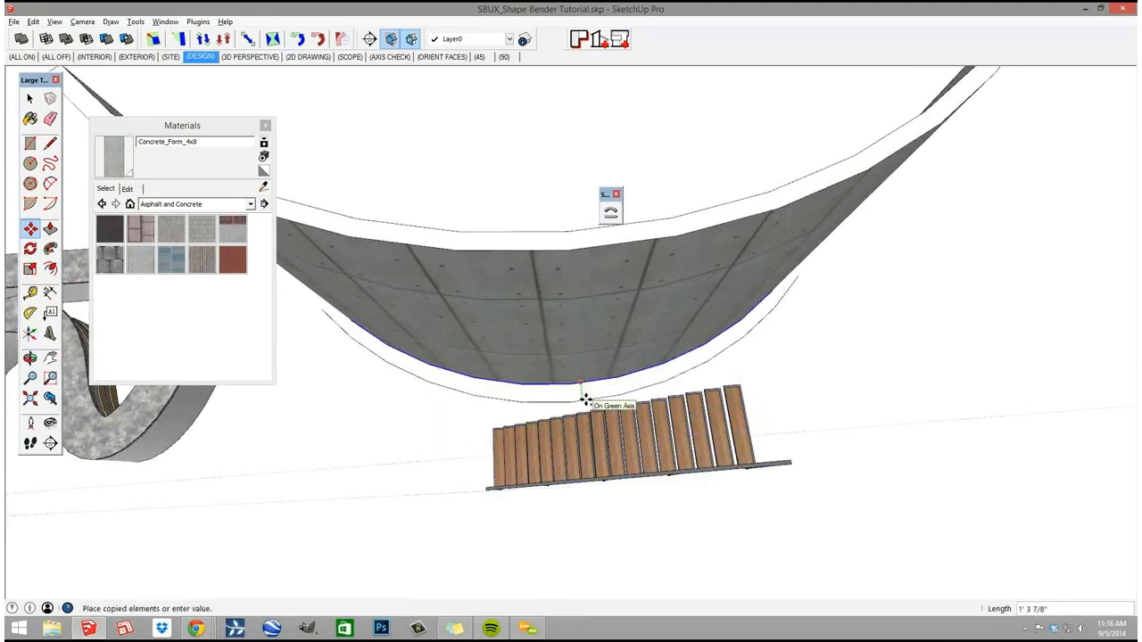
pyautogui.moveTo(584, 399); pyautogui.dragTo(655, 454, button='middle')
pyautogui.scroll(10, 536, 366)
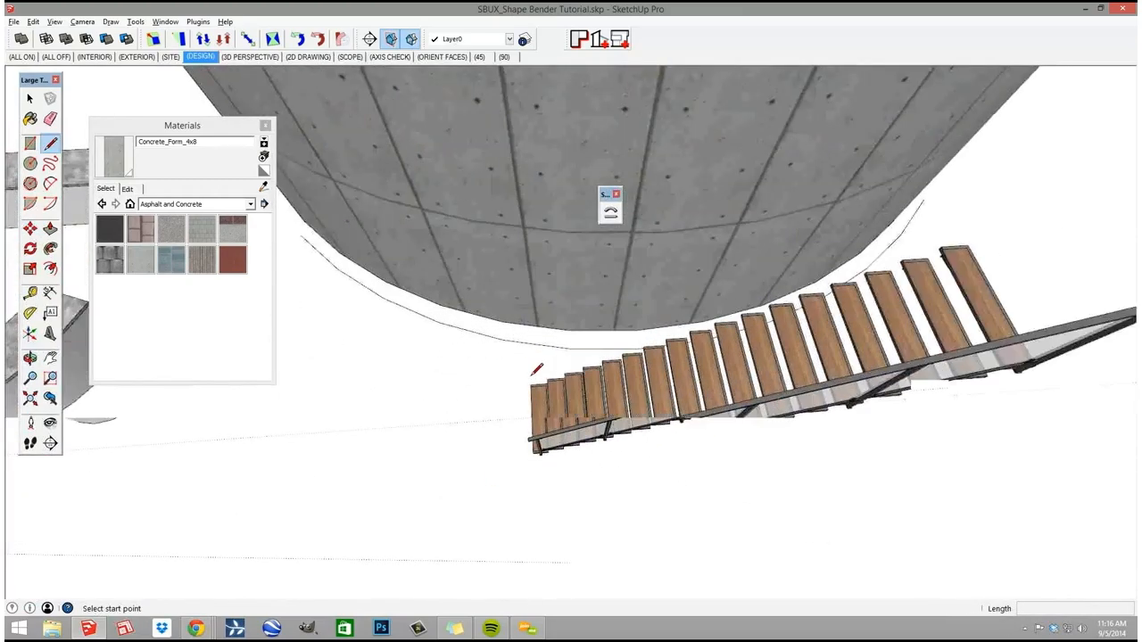
# Draw a straight line about 13' 11" long on the red axis from the foot of the staircase to below its far end.
pyautogui.scroll(2, 538, 375)
pyautogui.click(532, 387)
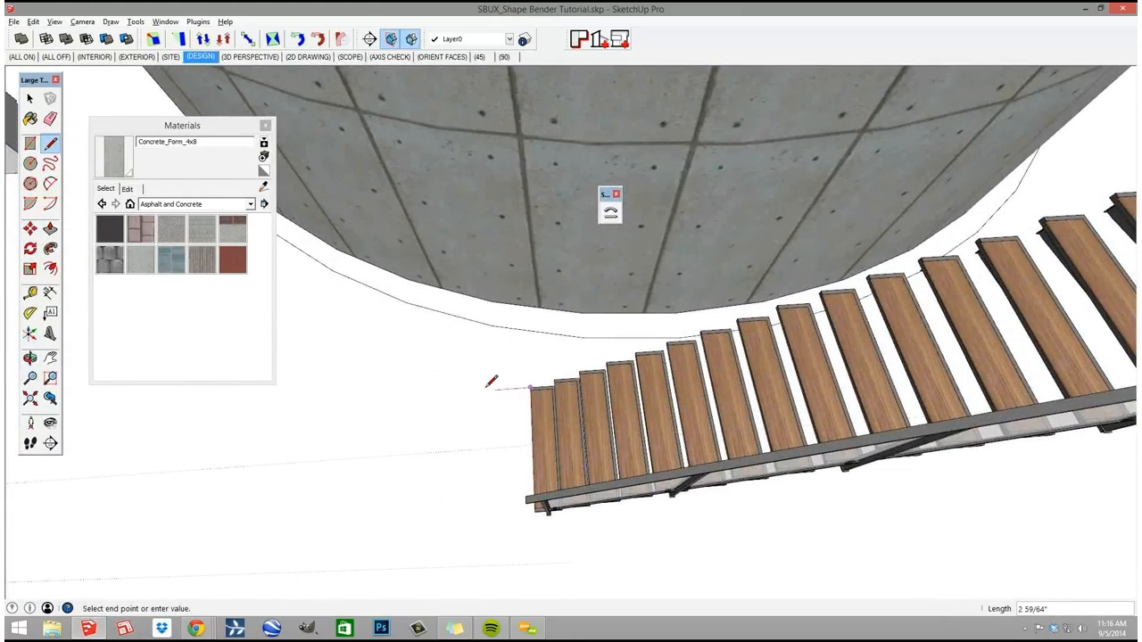
pyautogui.press('Escape')
pyautogui.click(525, 497)
pyautogui.scroll(-1, 494, 496)
pyautogui.moveTo(494, 496); pyautogui.dragTo(580, 403, button='middle')
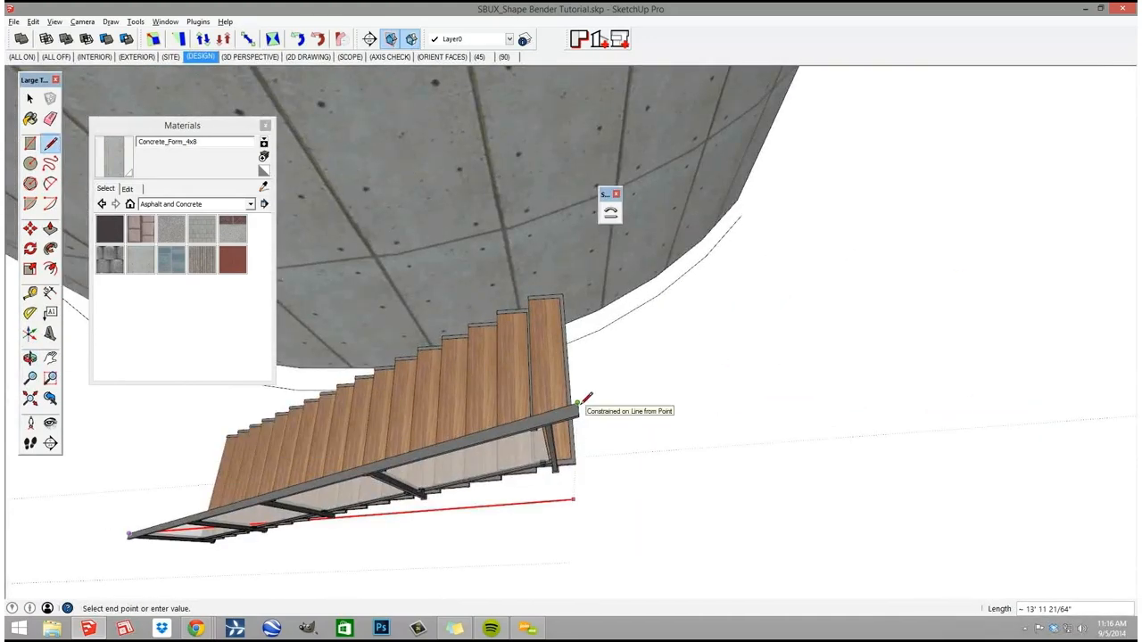
pyautogui.press('Escape')
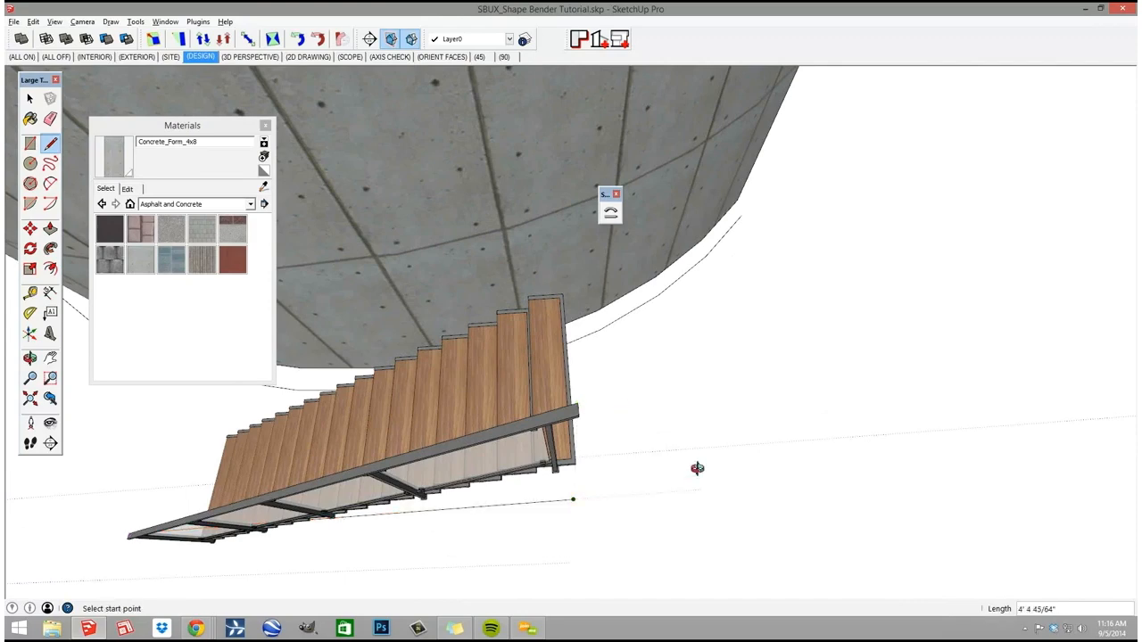
pyautogui.moveTo(693, 467); pyautogui.dragTo(601, 330, button='middle')
# Move the straight reference line over so that it aligns with the staircase's wall-side edge.
pyautogui.press('m')
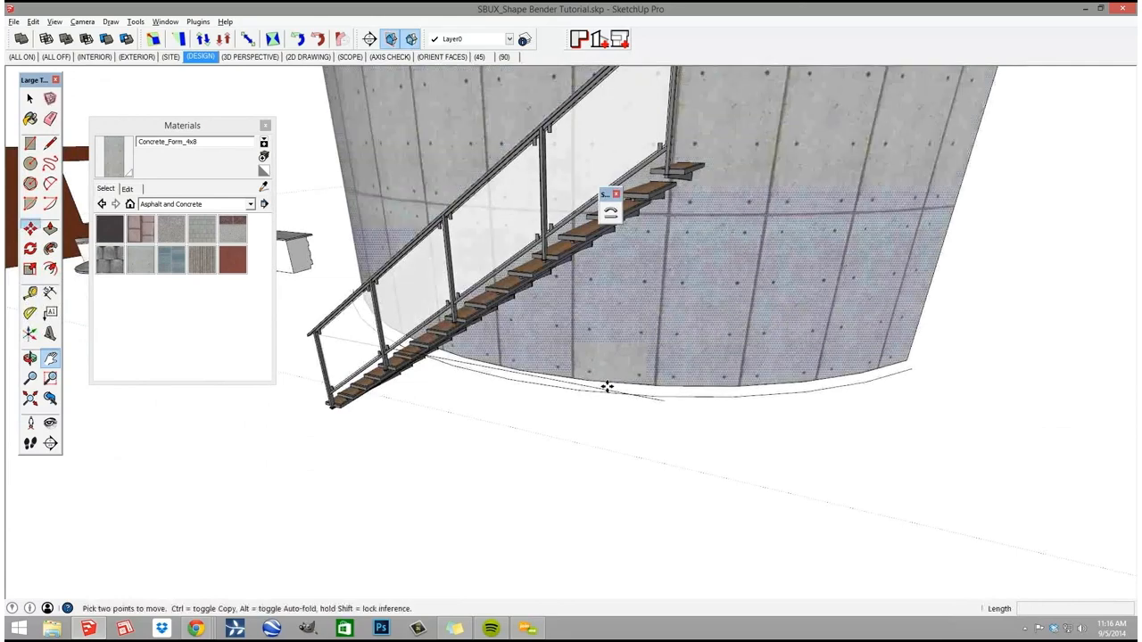
pyautogui.click(606, 388)
pyautogui.press('Up')
pyautogui.click(649, 395)
pyautogui.moveTo(661, 418); pyautogui.dragTo(508, 418, button='middle')
pyautogui.click(436, 399)
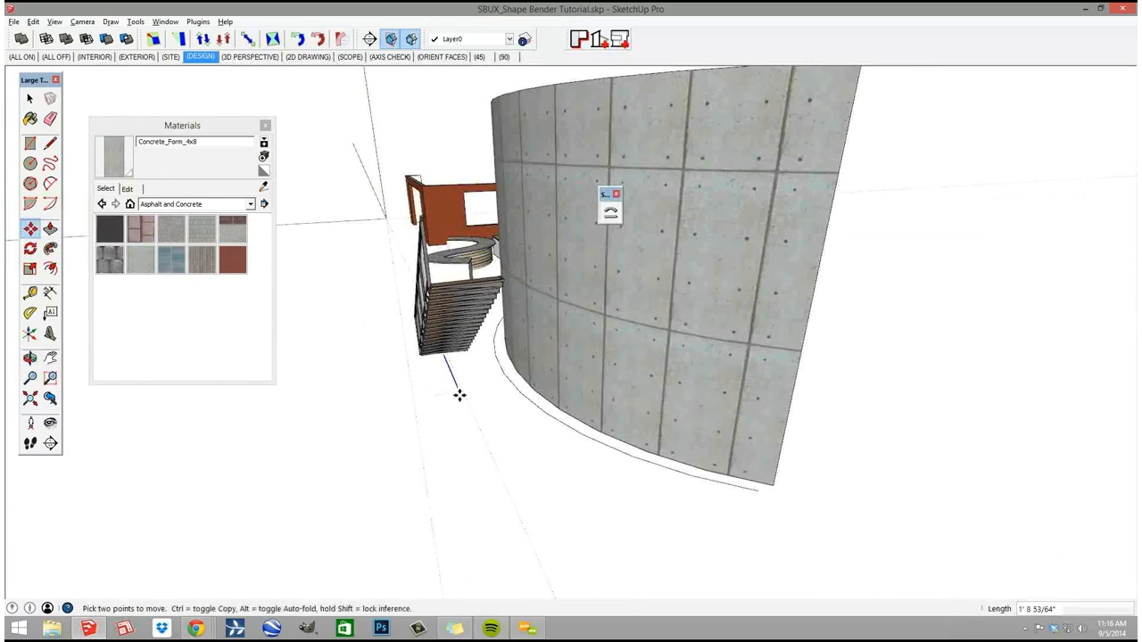
pyautogui.scroll(4, 500, 312)
pyautogui.click(511, 304)
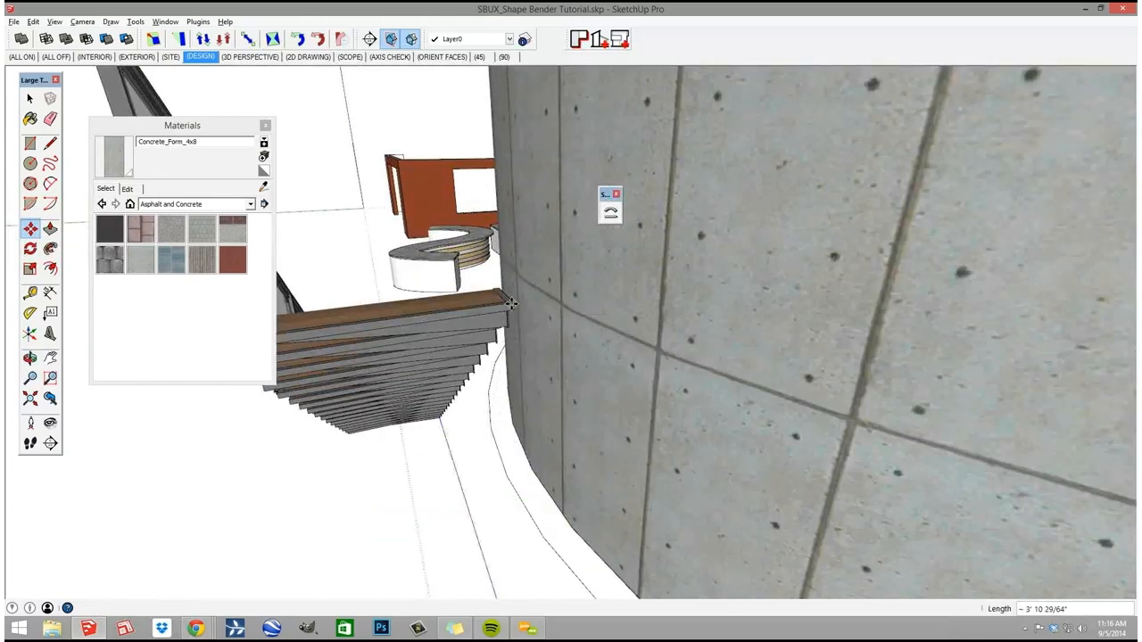
pyautogui.moveTo(461, 346); pyautogui.dragTo(445, 421, button='middle')
pyautogui.scroll(-5, 444, 422)
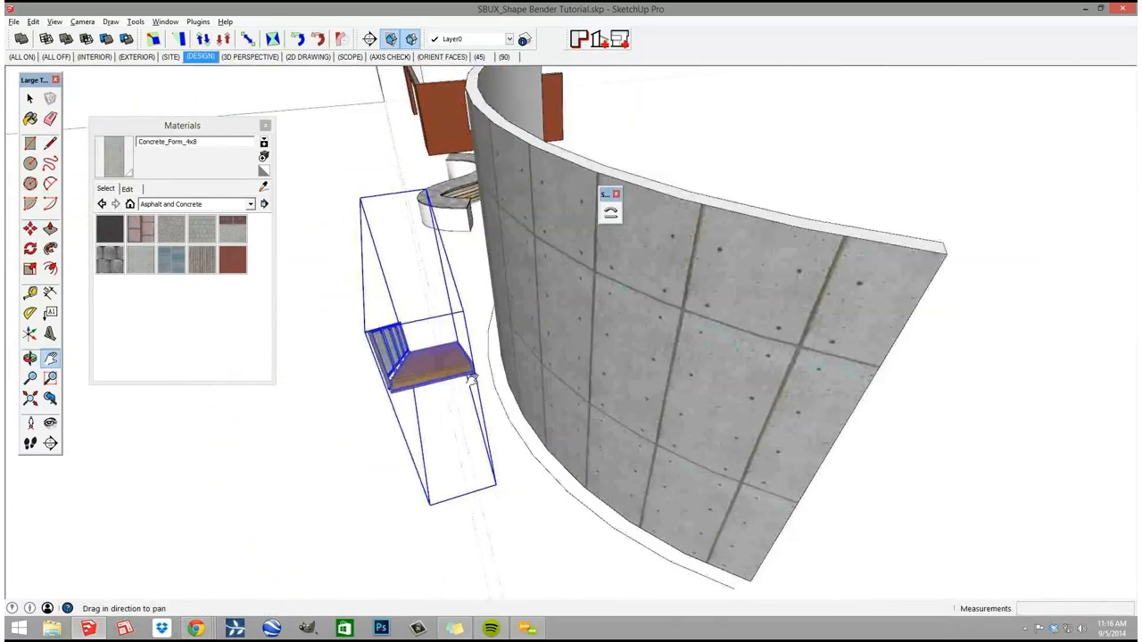
pyautogui.press('space')
pyautogui.click(502, 423)
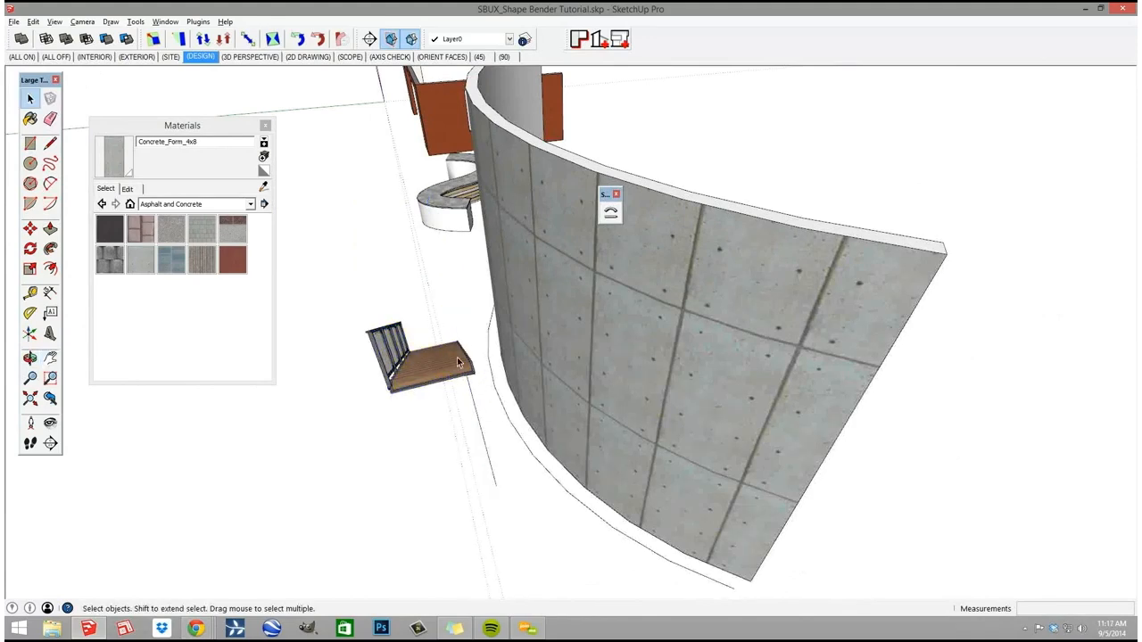
# Draw perpendicular lines from both ends of the straight reference line across the copied arc to mark where it should be cut.
pyautogui.moveTo(486, 431)
pyautogui.mouseDown(button='middle')
pyautogui.moveTo(842, 434)
pyautogui.moveTo(742, 447)
pyautogui.moveTo(791, 462)
pyautogui.moveTo(767, 419)
pyautogui.moveTo(728, 423)
pyautogui.moveTo(609, 473)
pyautogui.moveTo(637, 462)
pyautogui.moveTo(579, 402)
pyautogui.moveTo(667, 453)
pyautogui.moveTo(641, 466)
pyautogui.mouseUp(button='middle')
pyautogui.press('l')
pyautogui.click(633, 482)
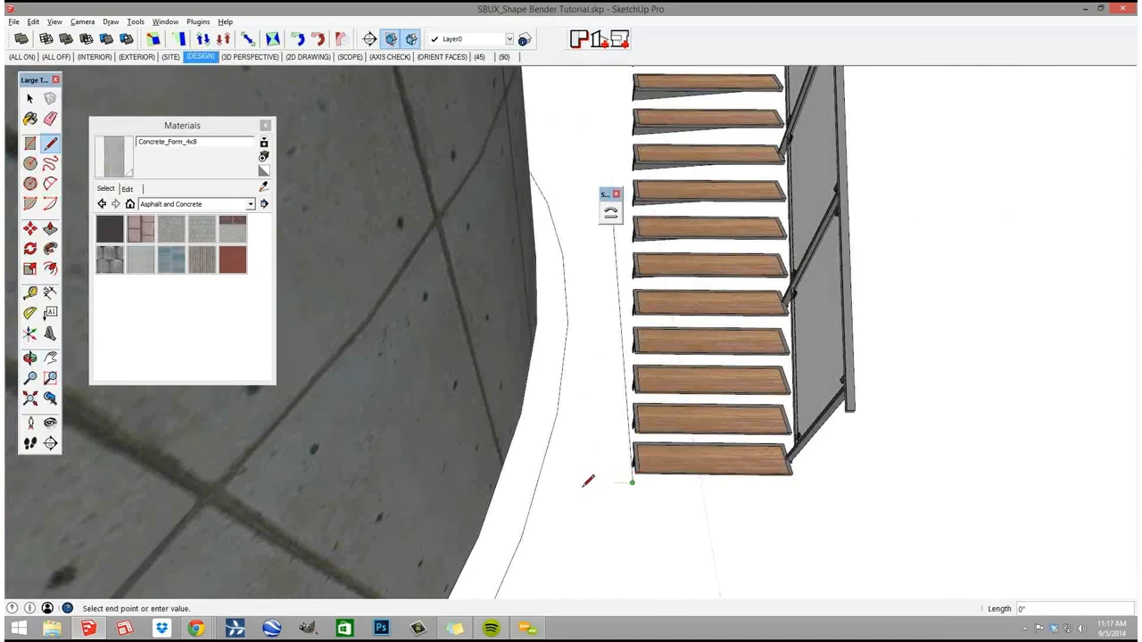
pyautogui.keyDown('shift'); pyautogui.moveTo(565, 261); pyautogui.dragTo(600, 303, button='middle'); pyautogui.keyUp('shift')
pyautogui.click(581, 293)
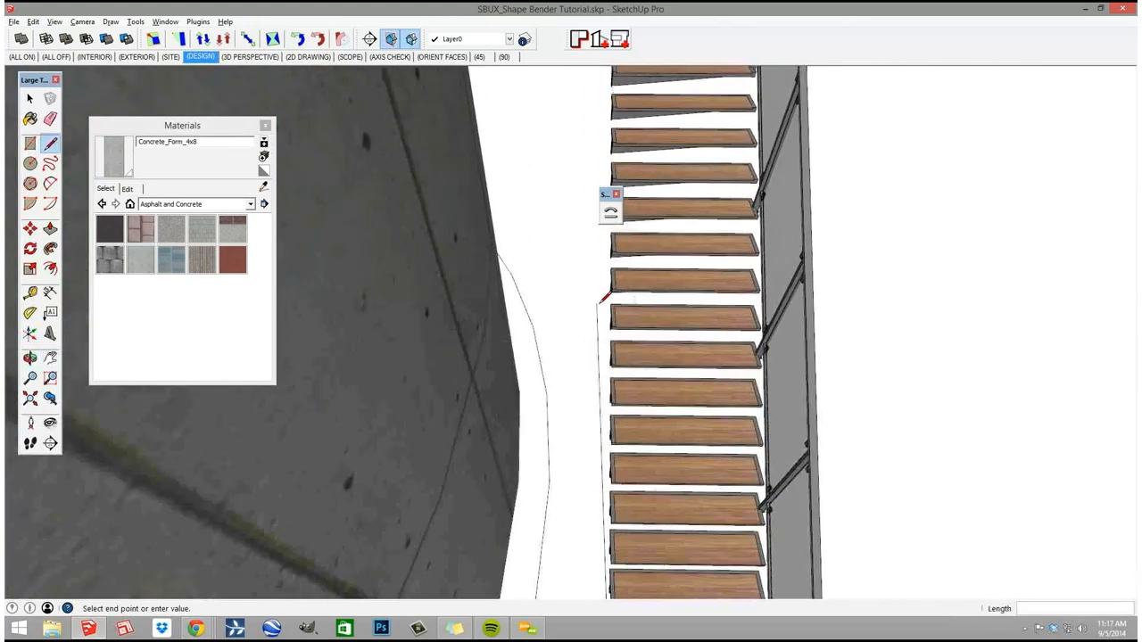
pyautogui.click(519, 302)
# Erase the crossing lines and the arc portions beyond them, leaving an arc that spans the straight reference line.
pyautogui.press('e')
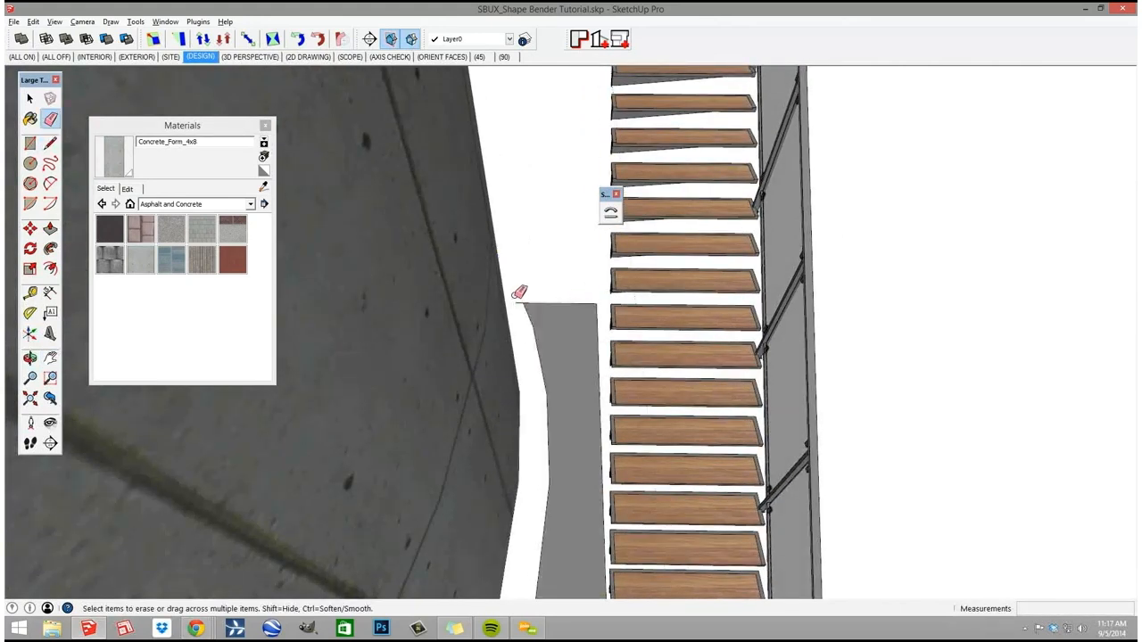
pyautogui.moveTo(522, 297); pyautogui.dragTo(563, 309)
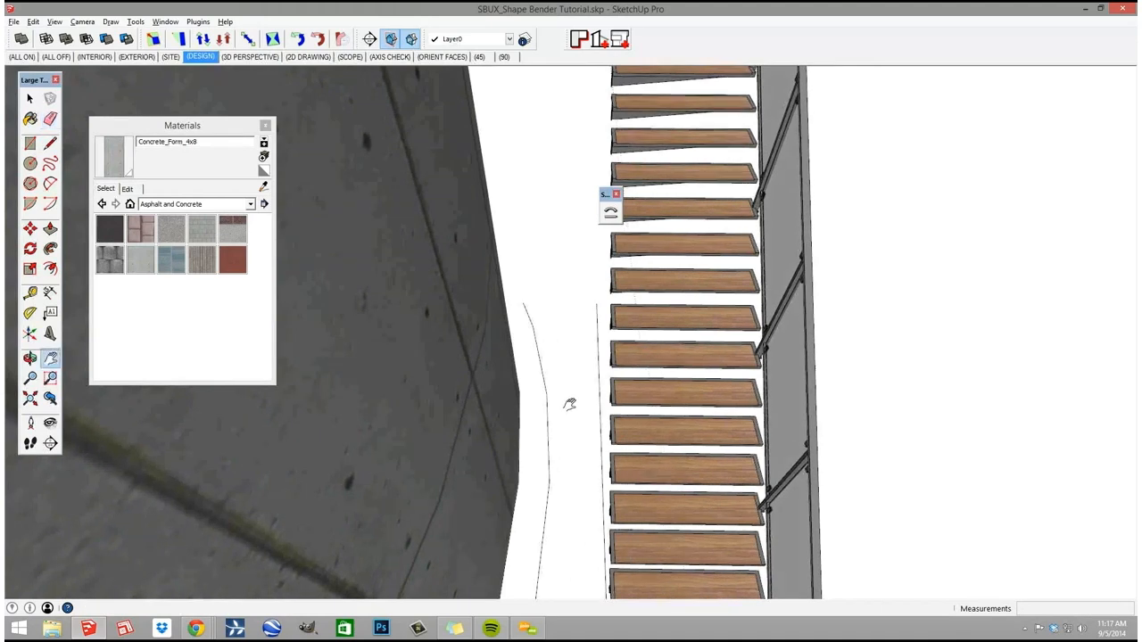
pyautogui.moveTo(569, 402)
pyautogui.keyDown('shift'); pyautogui.mouseDown(button='middle')
pyautogui.moveTo(572, 381)
pyautogui.moveTo(581, 444)
pyautogui.mouseUp(button='middle'); pyautogui.keyUp('shift')
pyautogui.click(572, 384)
pyautogui.click(508, 413)
pyautogui.click(499, 384)
# Check the trimmed arc's radius, segments and length in Entity Info.
pyautogui.press('space')
pyautogui.click(542, 286)
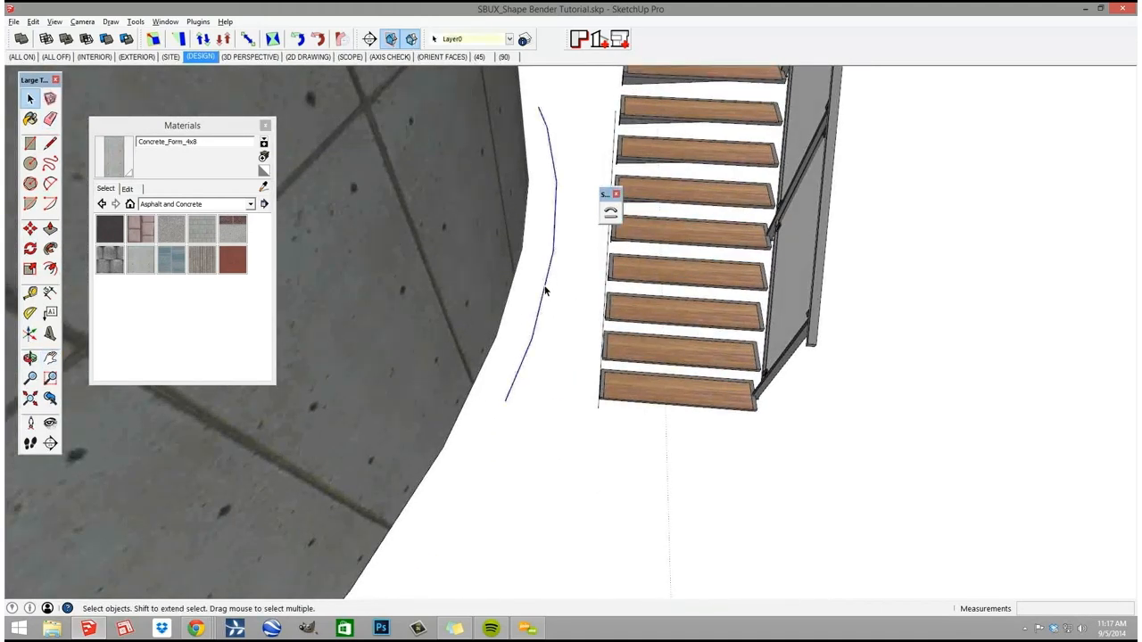
pyautogui.rightClick(543, 284)
pyautogui.click(571, 294)
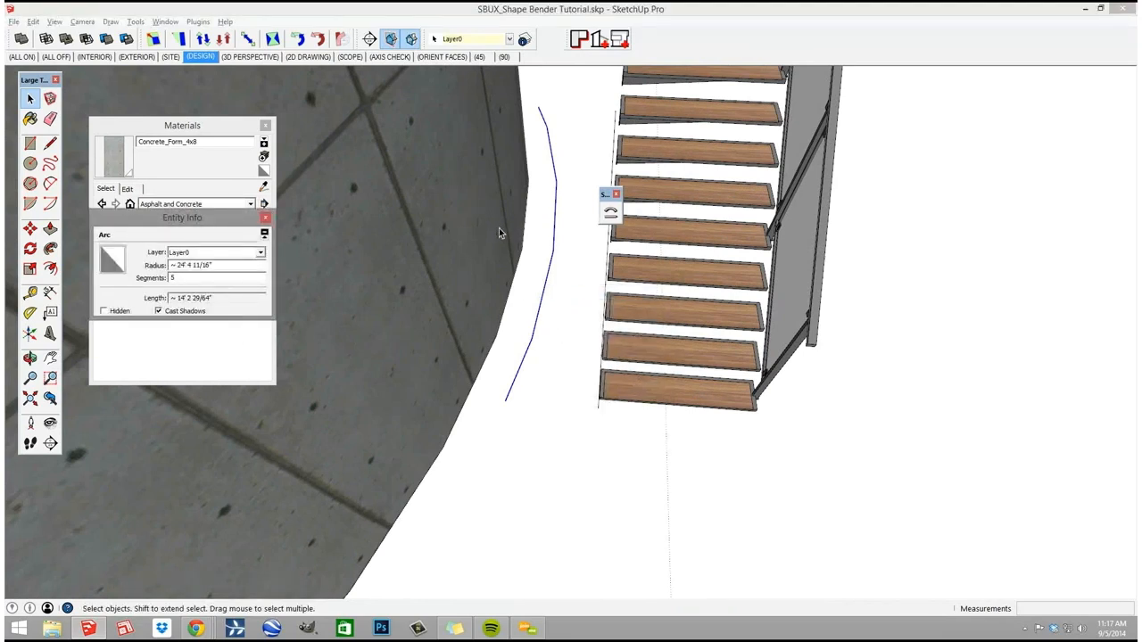
pyautogui.moveTo(520, 190); pyautogui.dragTo(546, 250, button='middle')
pyautogui.moveTo(581, 365); pyautogui.dragTo(639, 338, button='middle')
pyautogui.click(559, 415)
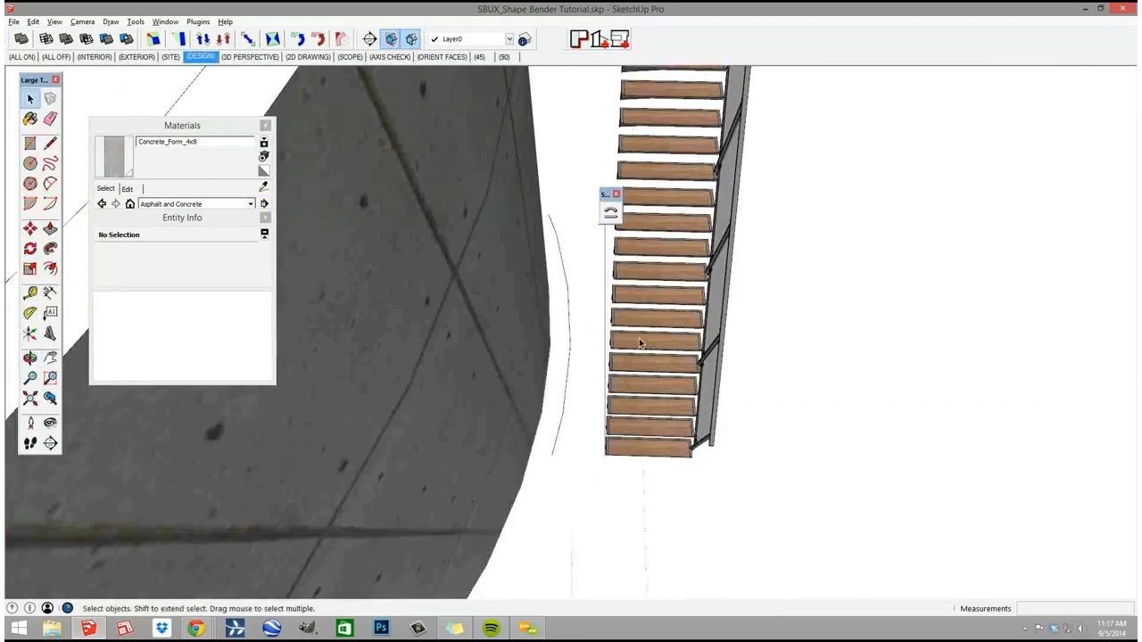
# Start Shape Bender on the staircase, using the straight line as the base line and the trimmed arc as the bending curve.
pyautogui.click(654, 230)
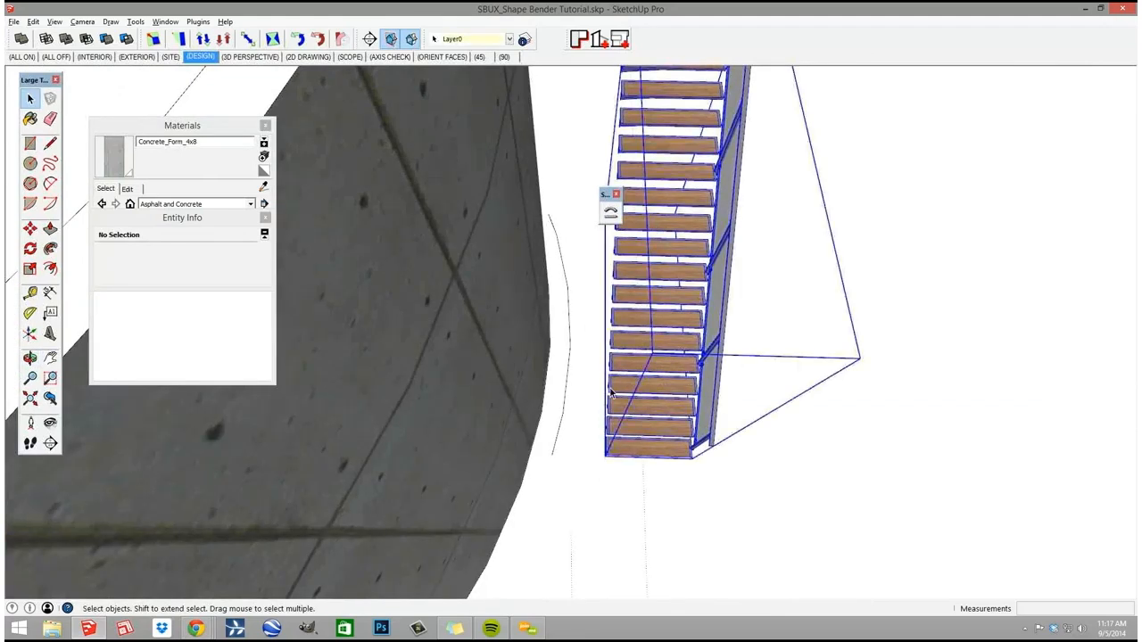
pyautogui.moveTo(654, 230); pyautogui.dragTo(633, 332, button='middle')
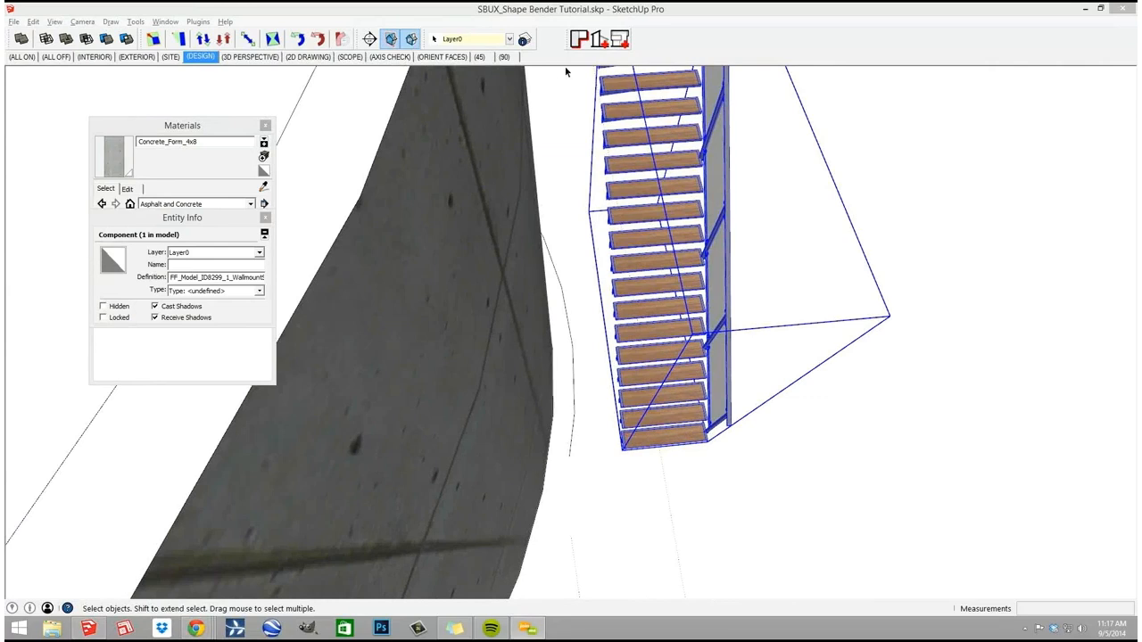
pyautogui.moveTo(619, 225); pyautogui.dragTo(643, 224, button='middle')
pyautogui.keyDown('shift'); pyautogui.moveTo(643, 223); pyautogui.dragTo(608, 254, button='middle'); pyautogui.keyUp('shift')
pyautogui.click(612, 218)
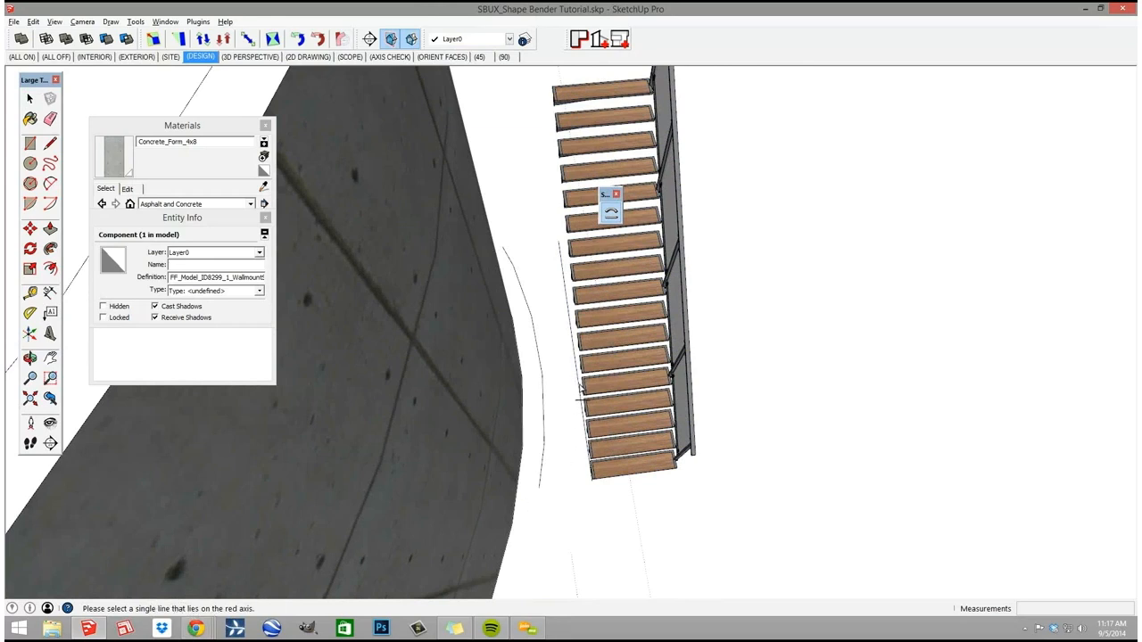
pyautogui.click(578, 393)
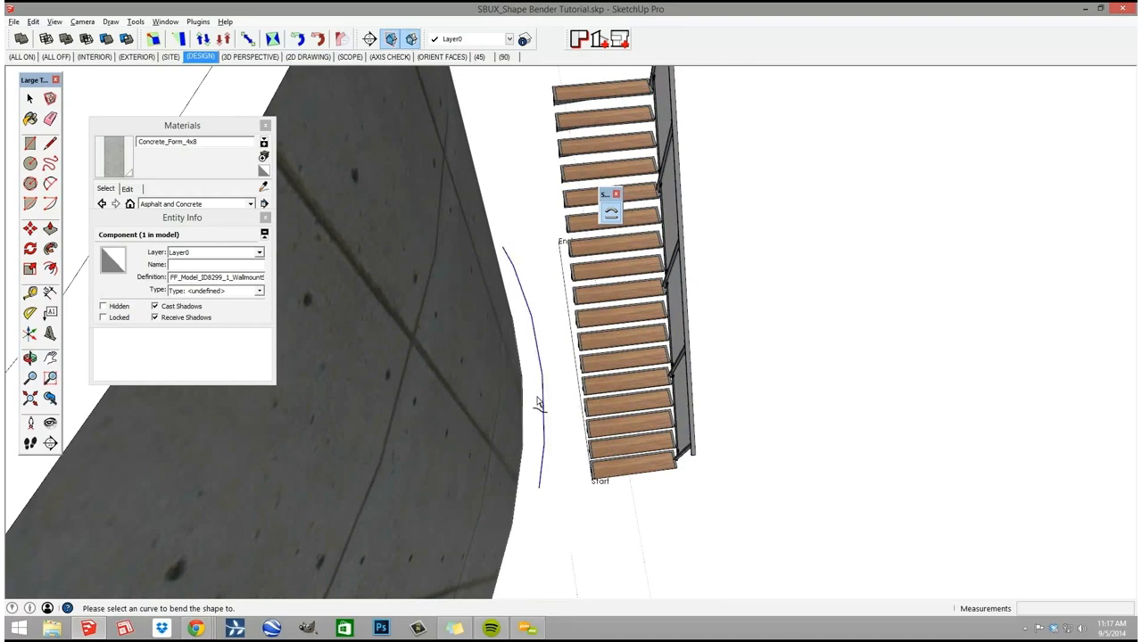
pyautogui.click(540, 406)
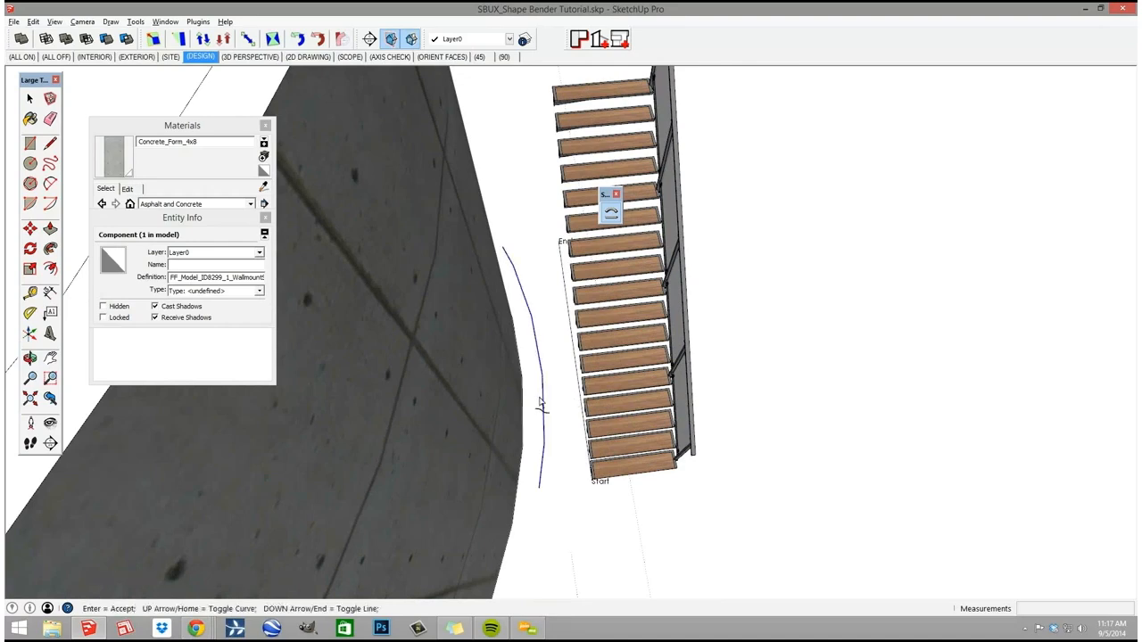
# Reverse the curve direction in the Shape Bender preview so the stairs rise along the wall's outer face, and accept the bend.
pyautogui.moveTo(540, 406); pyautogui.dragTo(636, 406, button='middle')
pyautogui.press('Up')
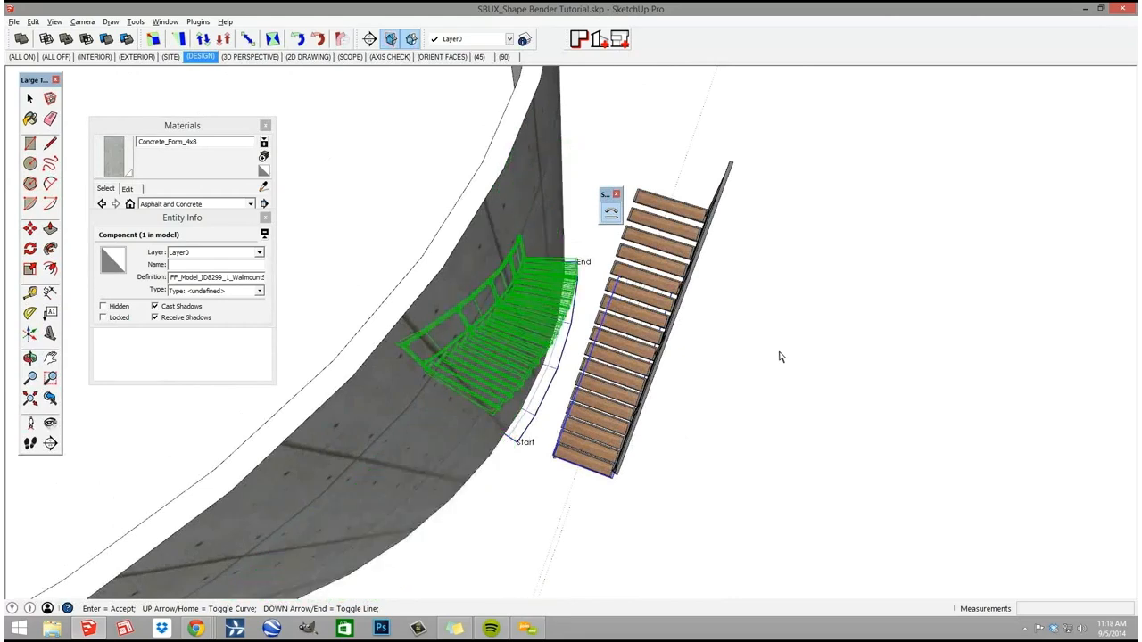
pyautogui.press('Up')
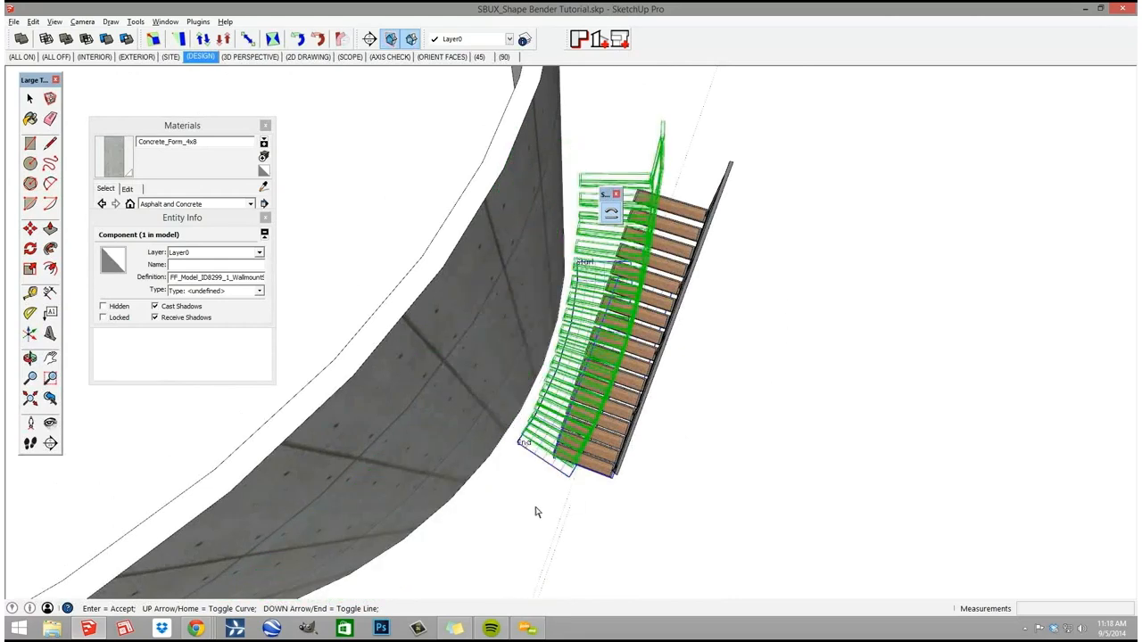
pyautogui.moveTo(535, 512); pyautogui.dragTo(786, 361, button='middle')
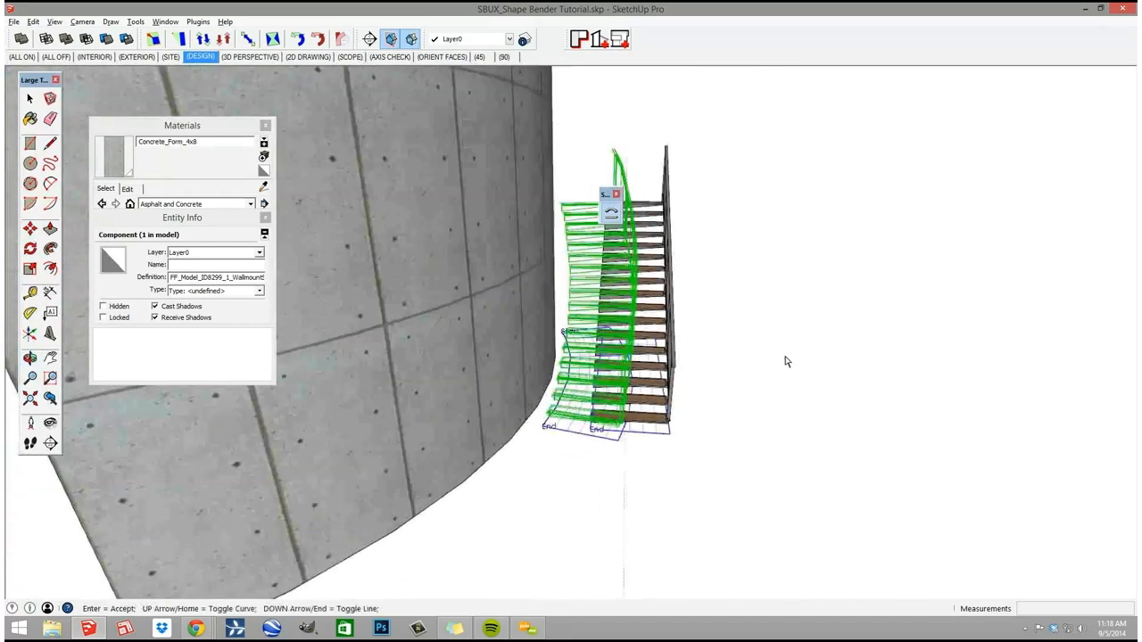
pyautogui.press('Return')
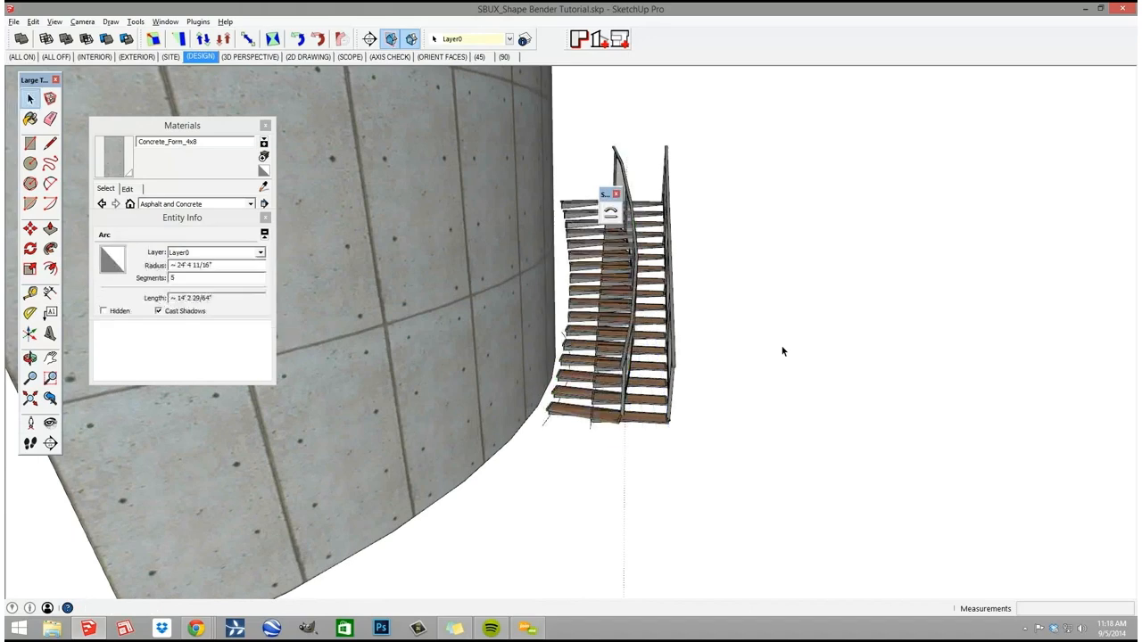
# Move the bent staircase about 1' toward the concrete wall so the treads meet its face.
pyautogui.moveTo(788, 341); pyautogui.dragTo(582, 368, button='middle')
pyautogui.scroll(3, 571, 373)
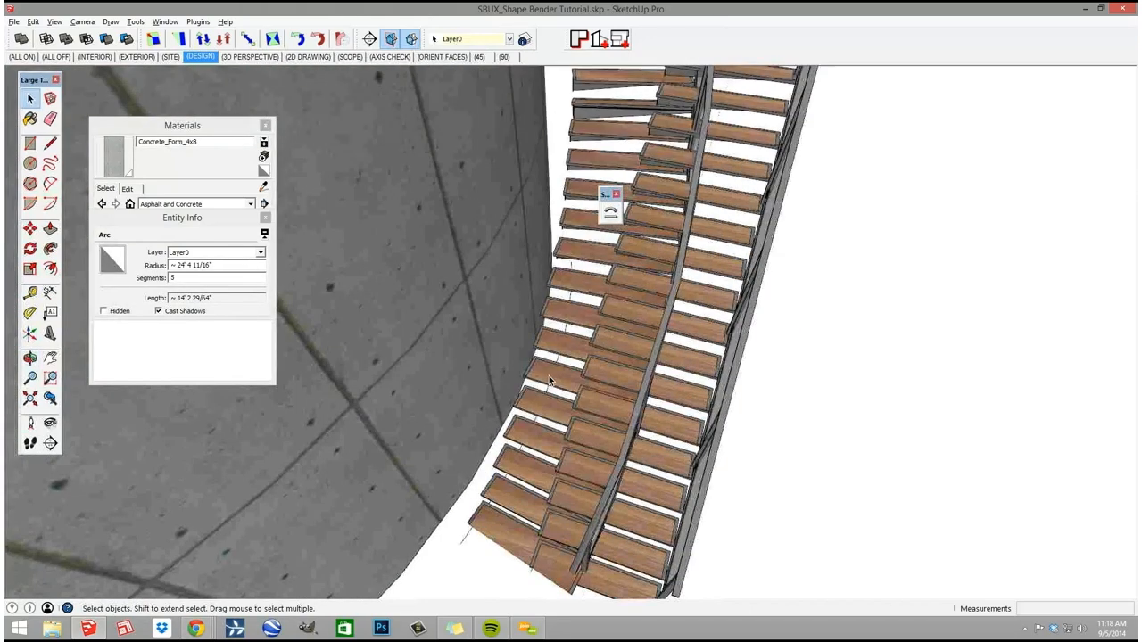
pyautogui.scroll(5, 555, 370)
pyautogui.press('m')
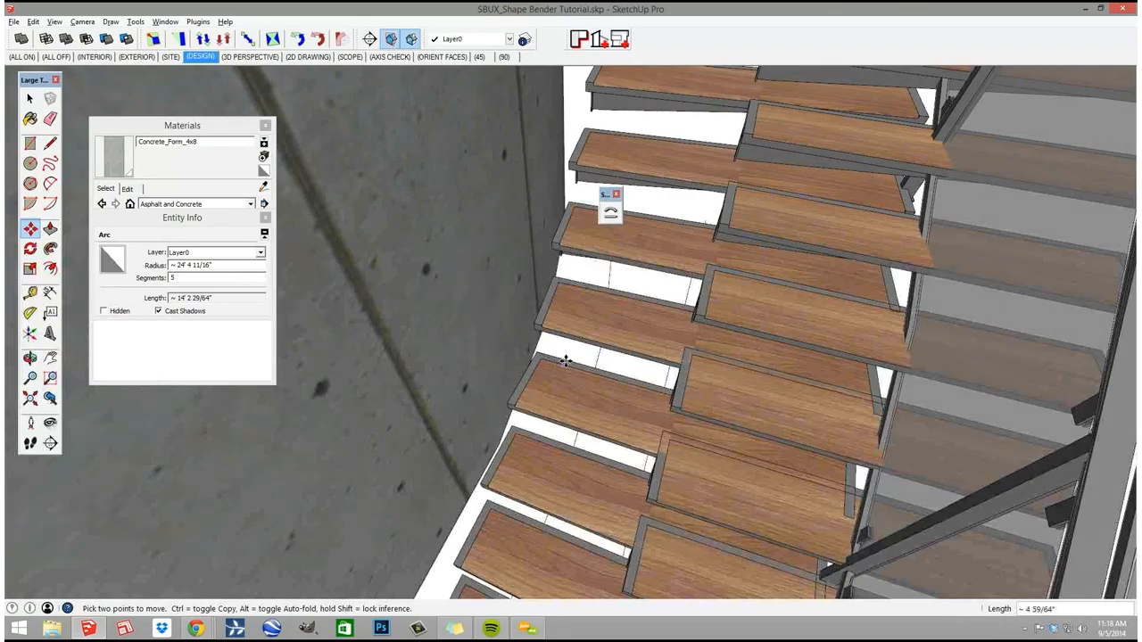
pyautogui.click(566, 360)
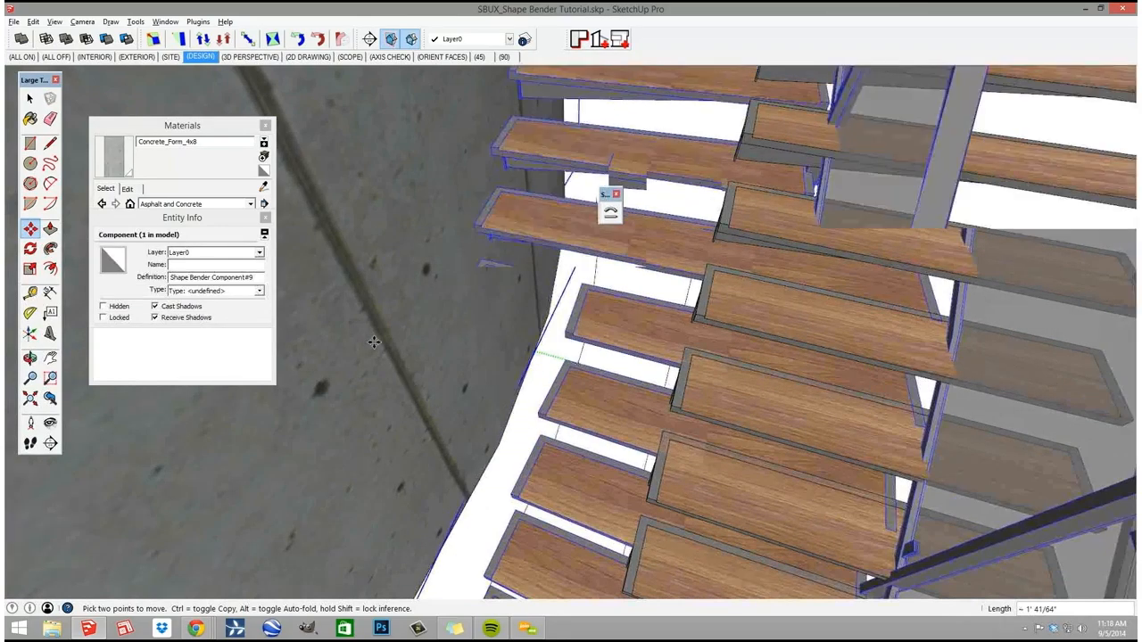
# Erase the original straight staircase, keeping only the bent one at the curved wall.
pyautogui.press('e')
pyautogui.scroll(-5, 408, 285)
pyautogui.moveTo(408, 285)
pyautogui.keyDown('shift'); pyautogui.mouseDown(button='middle')
pyautogui.moveTo(598, 311)
pyautogui.moveTo(237, 395)
pyautogui.moveTo(420, 232)
pyautogui.moveTo(620, 319)
pyautogui.moveTo(707, 54)
pyautogui.moveTo(612, 262)
pyautogui.moveTo(615, 298)
pyautogui.moveTo(482, 387)
pyautogui.moveTo(821, 184)
pyautogui.moveTo(892, 128)
pyautogui.moveTo(874, 127)
pyautogui.moveTo(822, 210)
pyautogui.moveTo(544, 219)
pyautogui.moveTo(191, 362)
pyautogui.moveTo(18, 374)
pyautogui.moveTo(590, 290)
pyautogui.mouseUp(button='middle'); pyautogui.keyUp('shift')
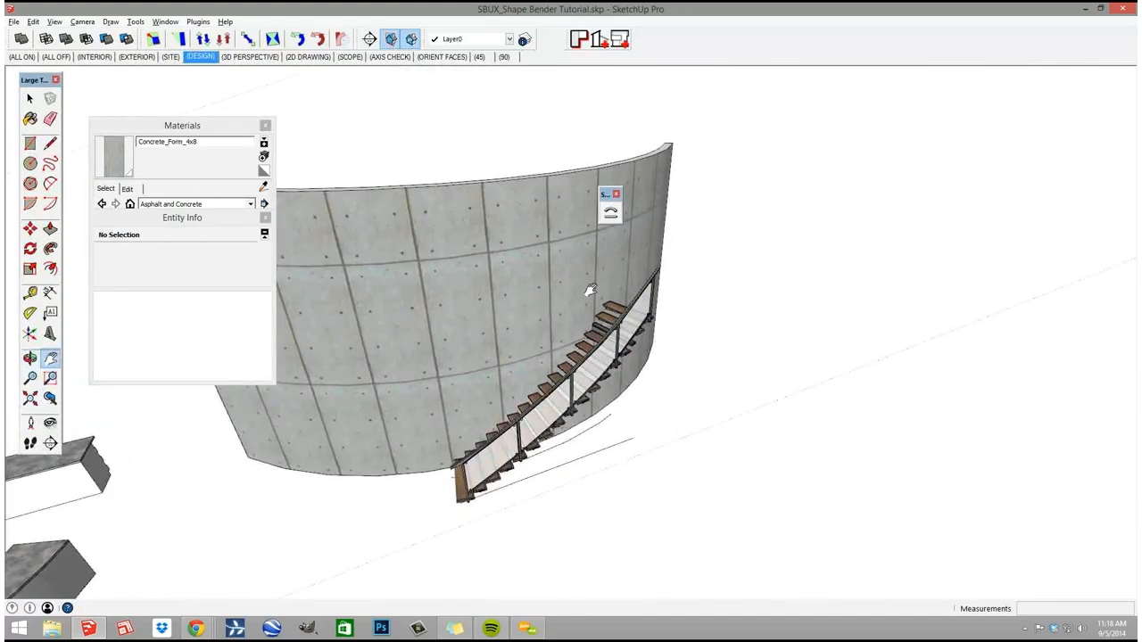